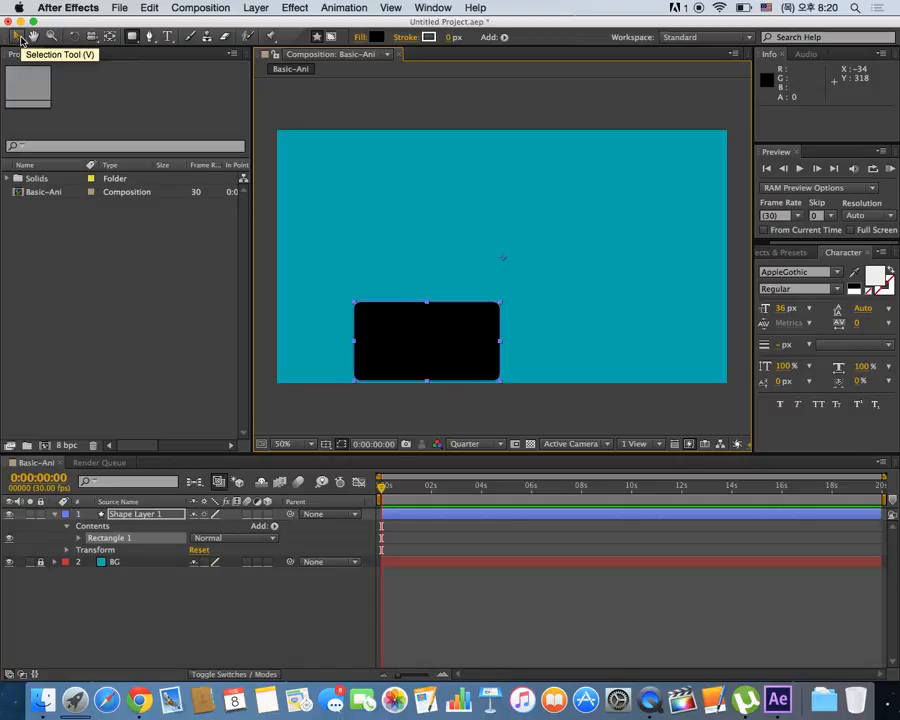
# Step: Move the black rounded rectangle up and to the right, close to the centre of the composition
pyautogui.click(21, 40)
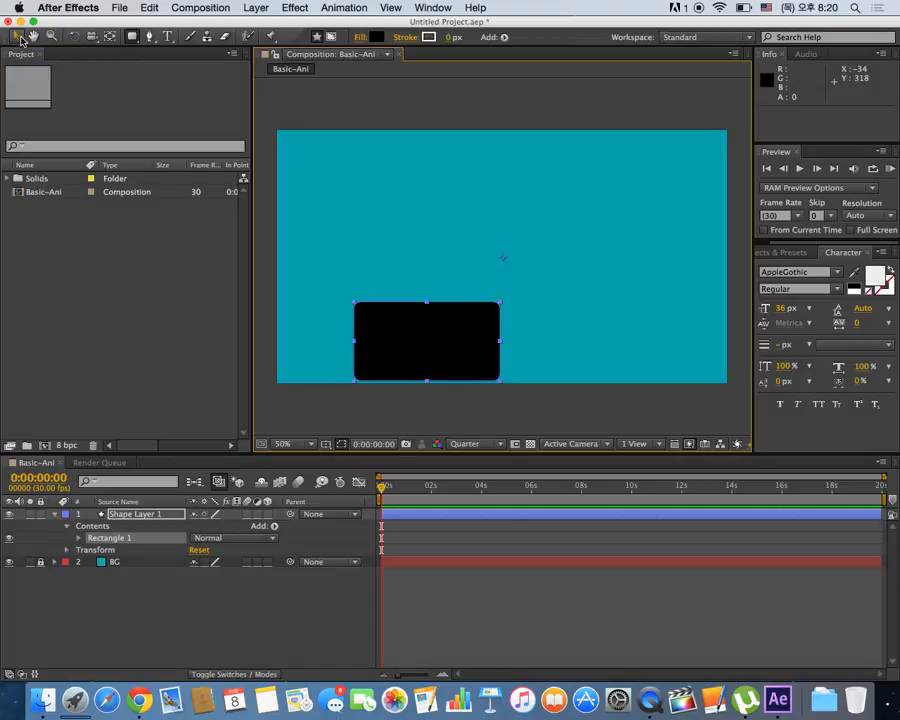
pyautogui.click(32, 38)
pyautogui.press('v')
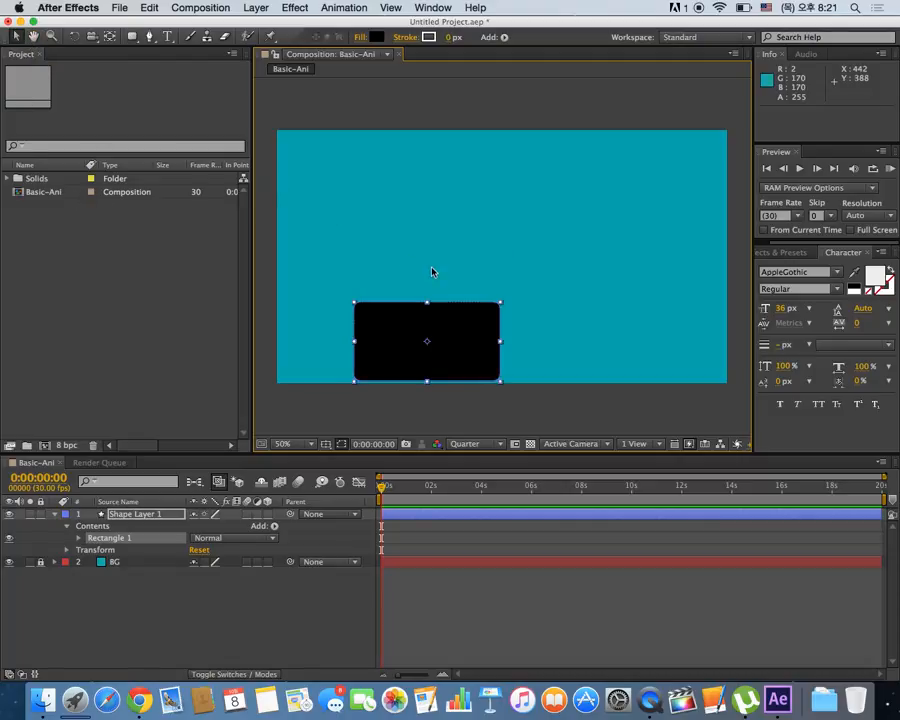
pyautogui.moveTo(458, 338); pyautogui.dragTo(555, 273)
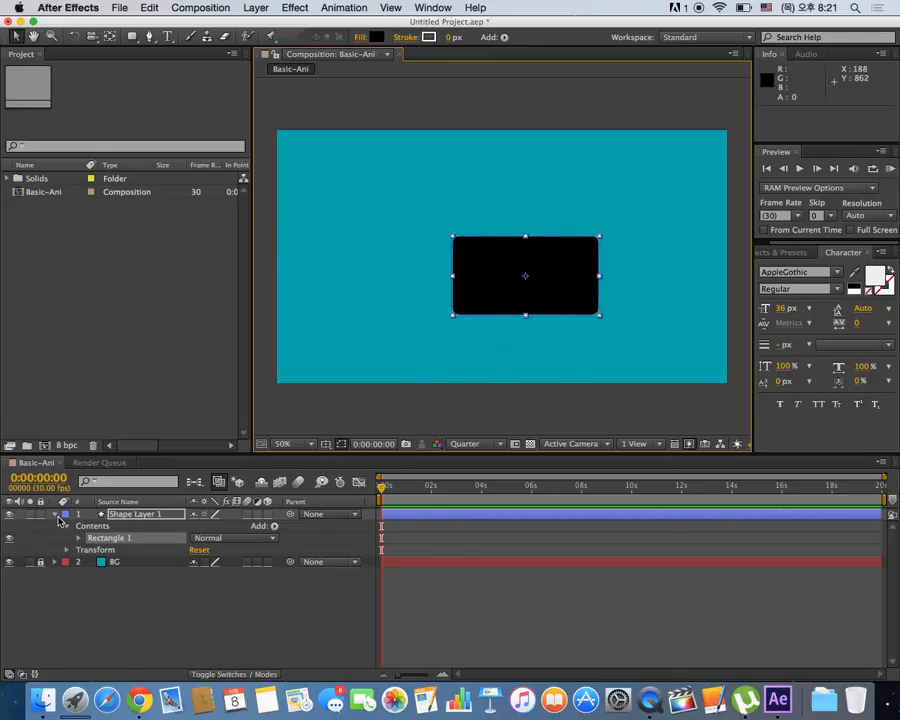
# Step: Collapse the shape layer's properties and rename the layer as board
pyautogui.click(56, 515)
pyautogui.press('Return')
pyautogui.write('E')
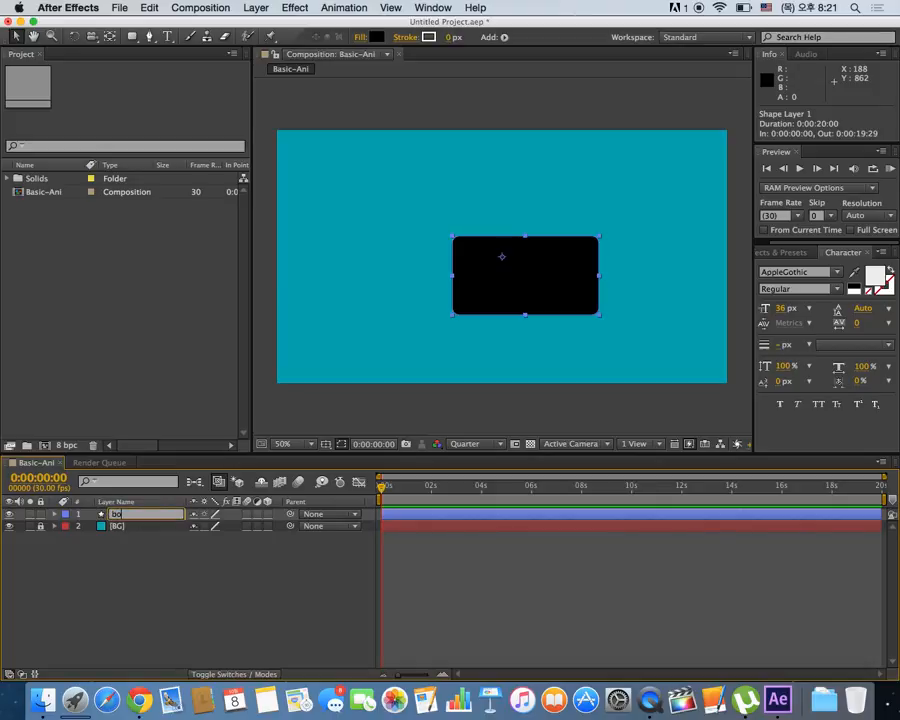
pyautogui.press('Return')
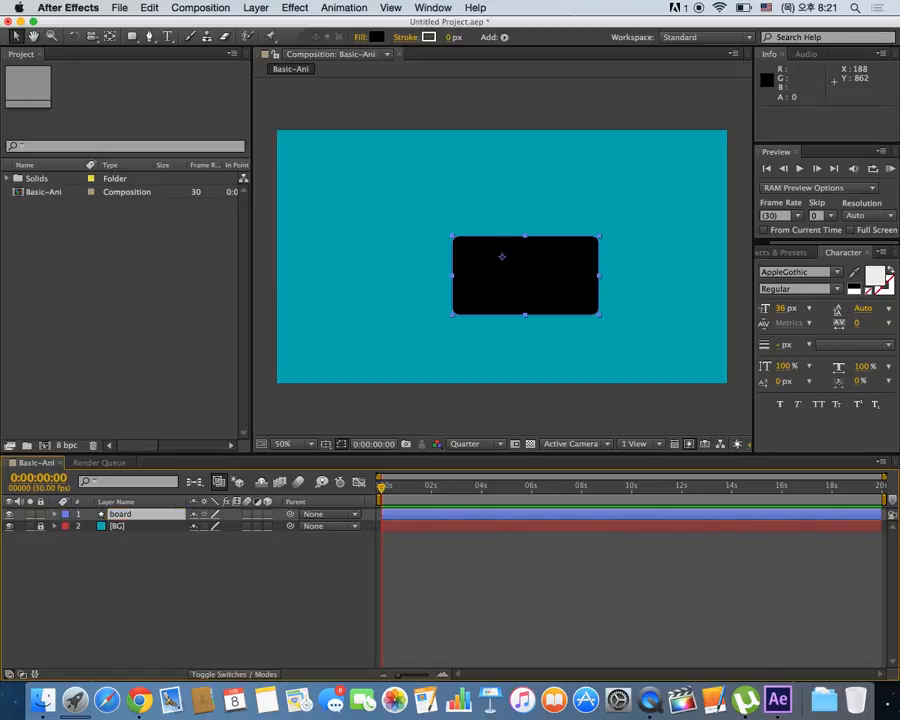
# Step: Reposition the board layer near the middle of the composition, at about 590, 312
pyautogui.moveTo(551, 261); pyautogui.dragTo(516, 255)
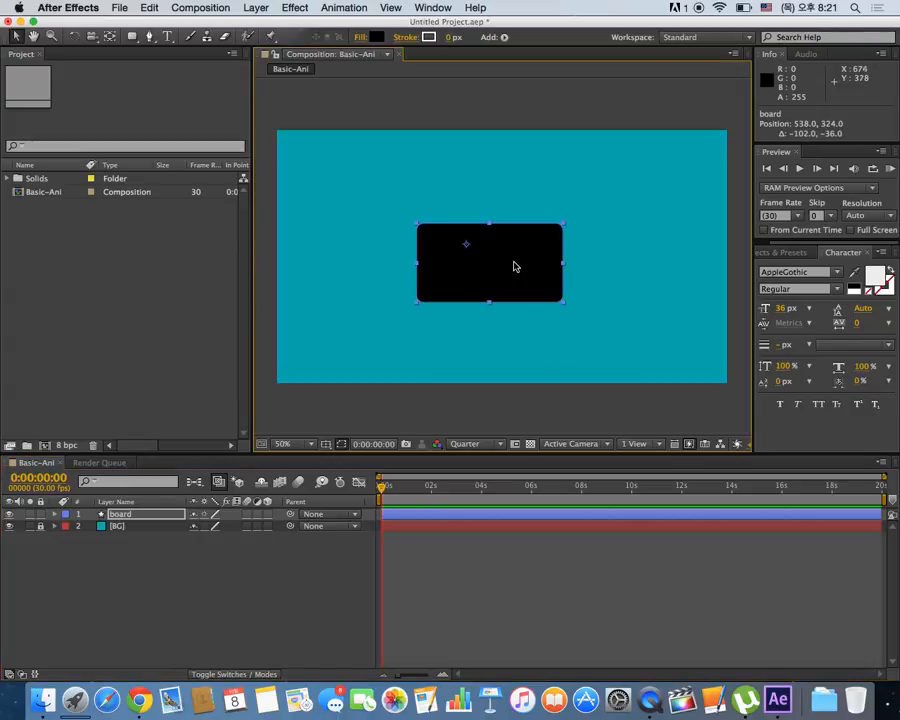
pyautogui.moveTo(514, 265); pyautogui.dragTo(532, 262)
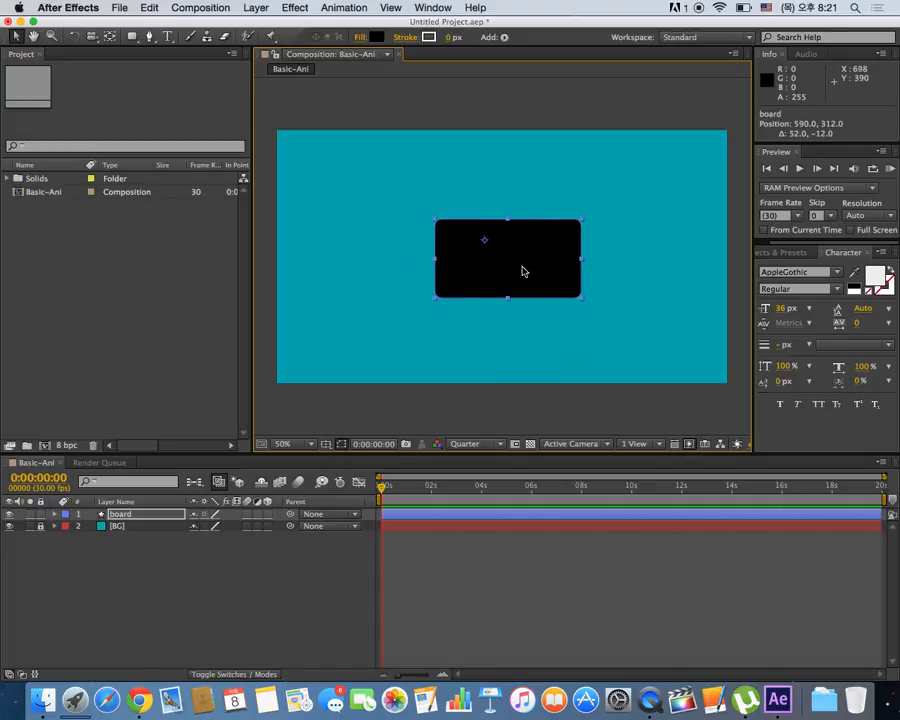
# Step: Examine the board layer's Rotation property and its full set of Transform properties
pyautogui.click(157, 556)
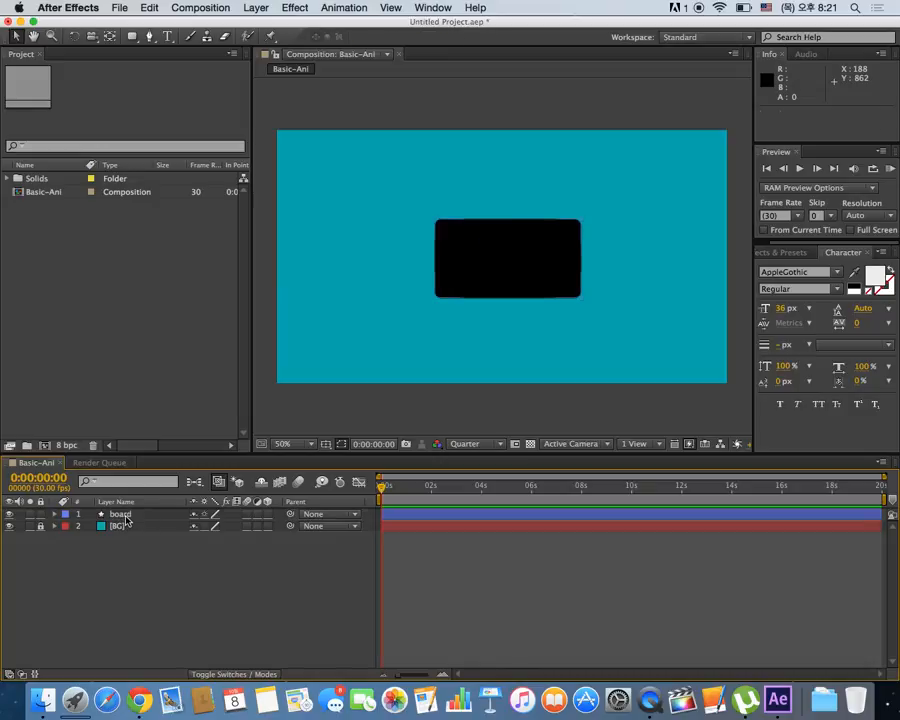
pyautogui.click(123, 515)
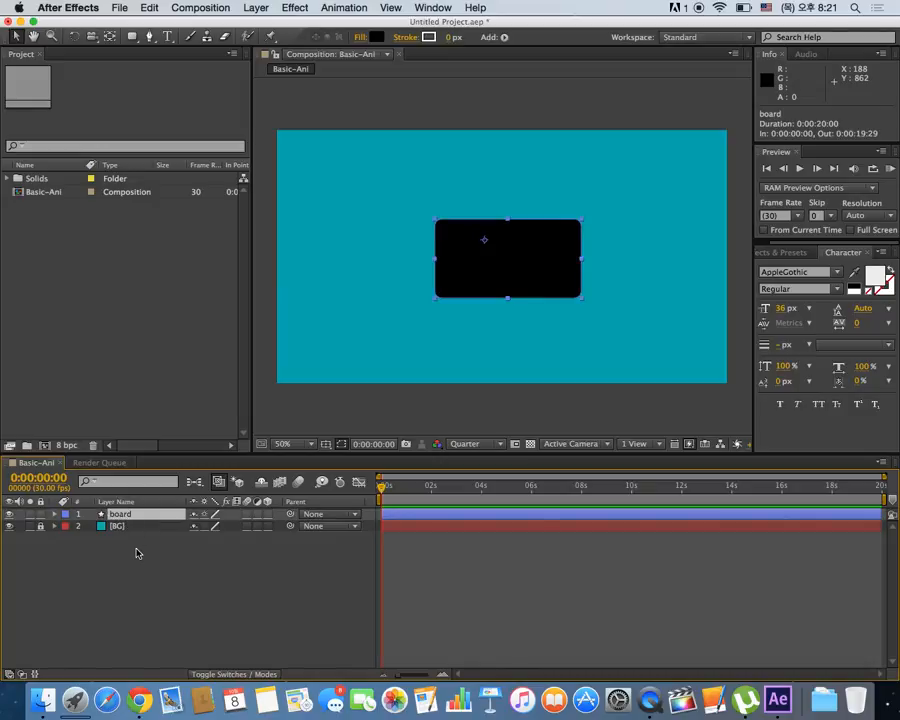
pyautogui.press('r')
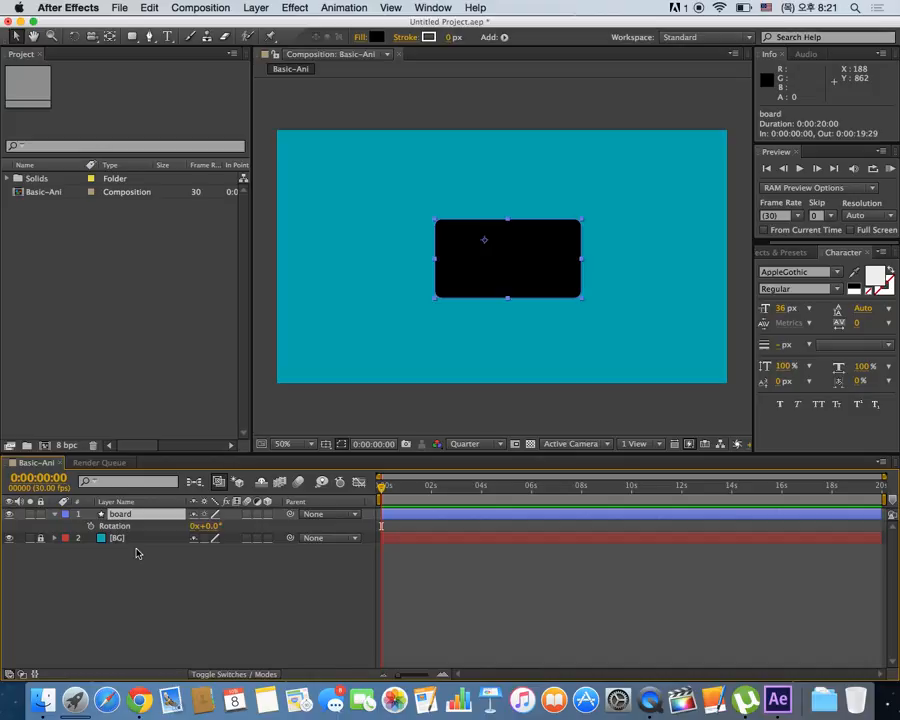
pyautogui.click(55, 516)
pyautogui.click(55, 516)
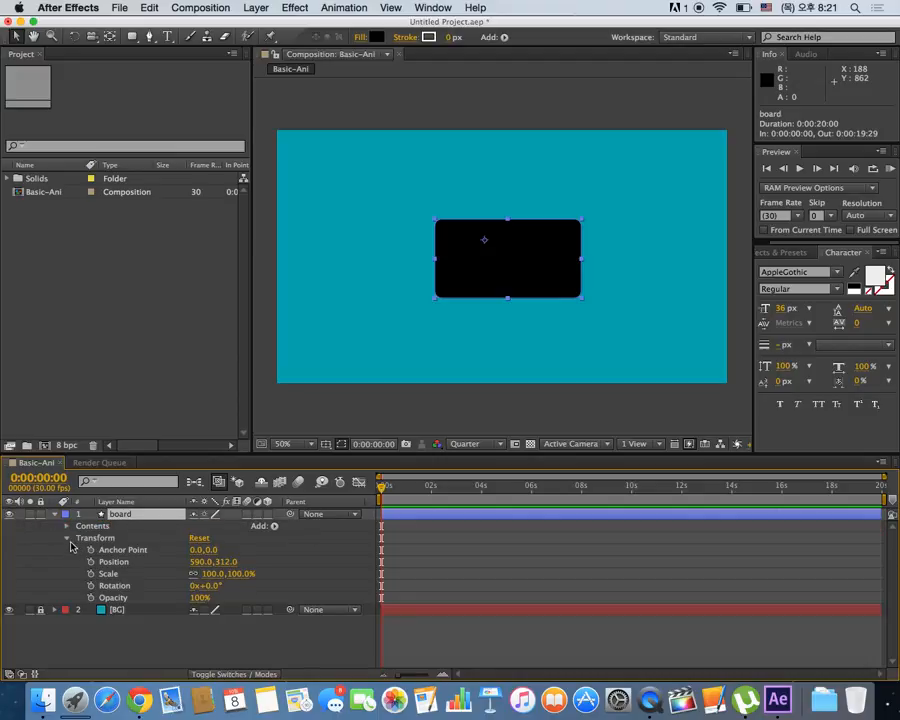
pyautogui.click(67, 538)
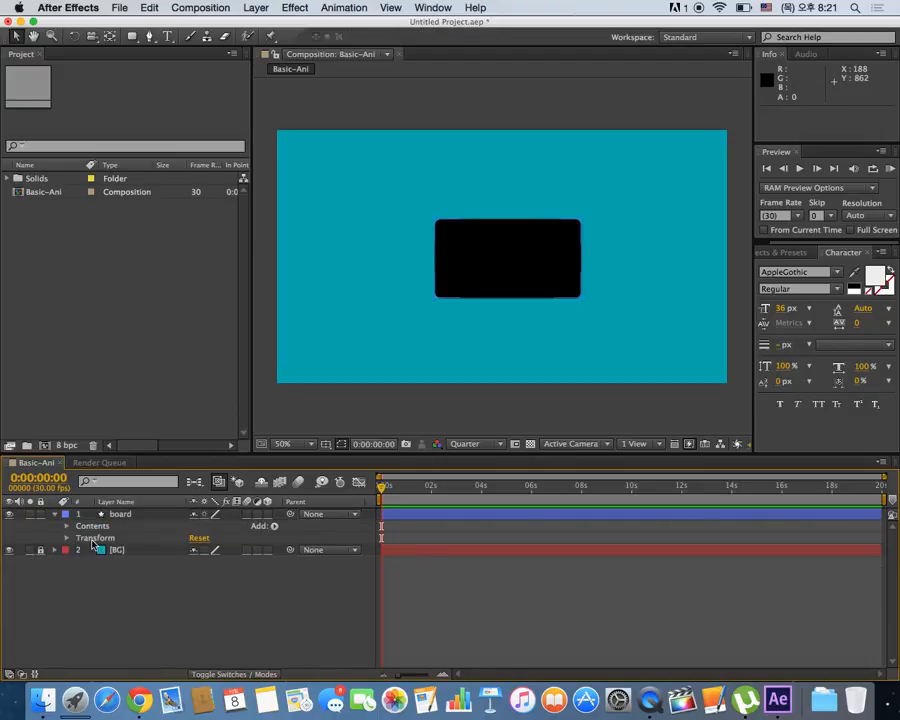
pyautogui.click(115, 540)
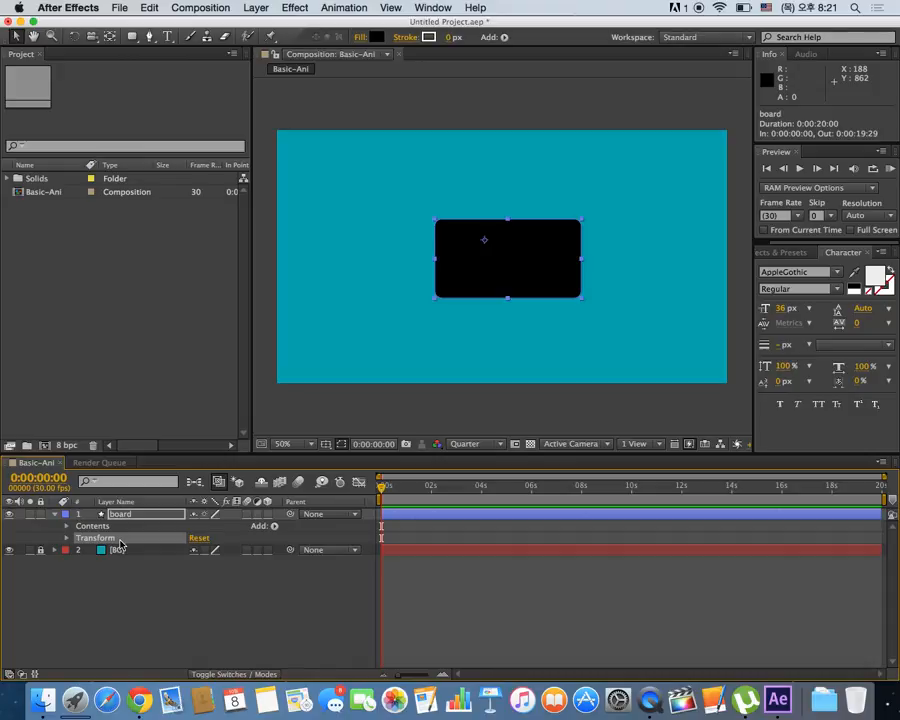
pyautogui.click(67, 540)
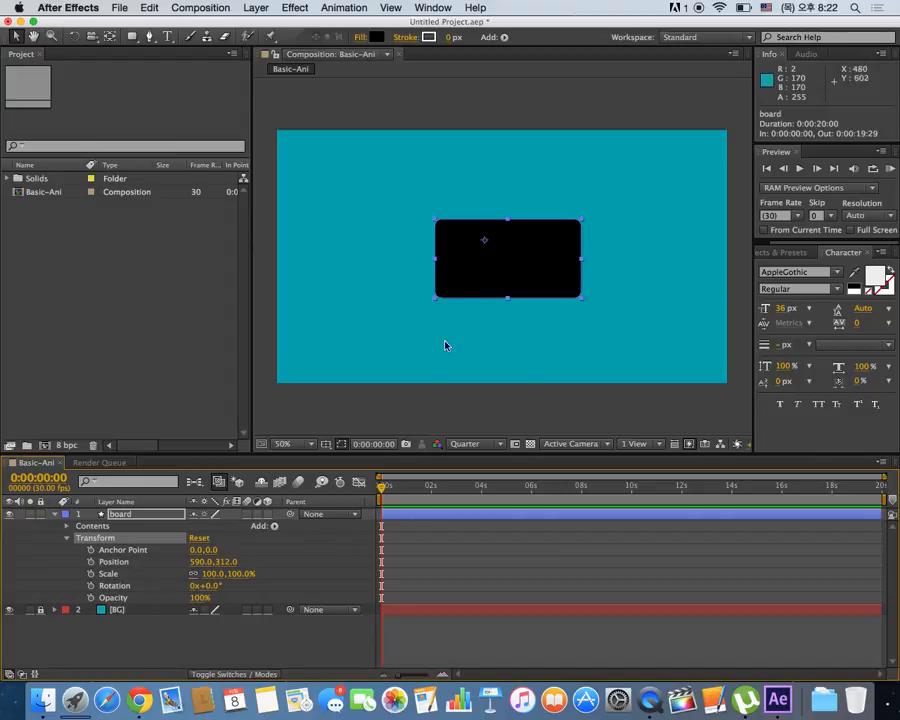
# Step: Scale the board layer to 102%, try rotating it, and reset its rotation to 0°
pyautogui.moveTo(207, 576); pyautogui.dragTo(245, 590)
pyautogui.click(222, 587)
pyautogui.write('0')
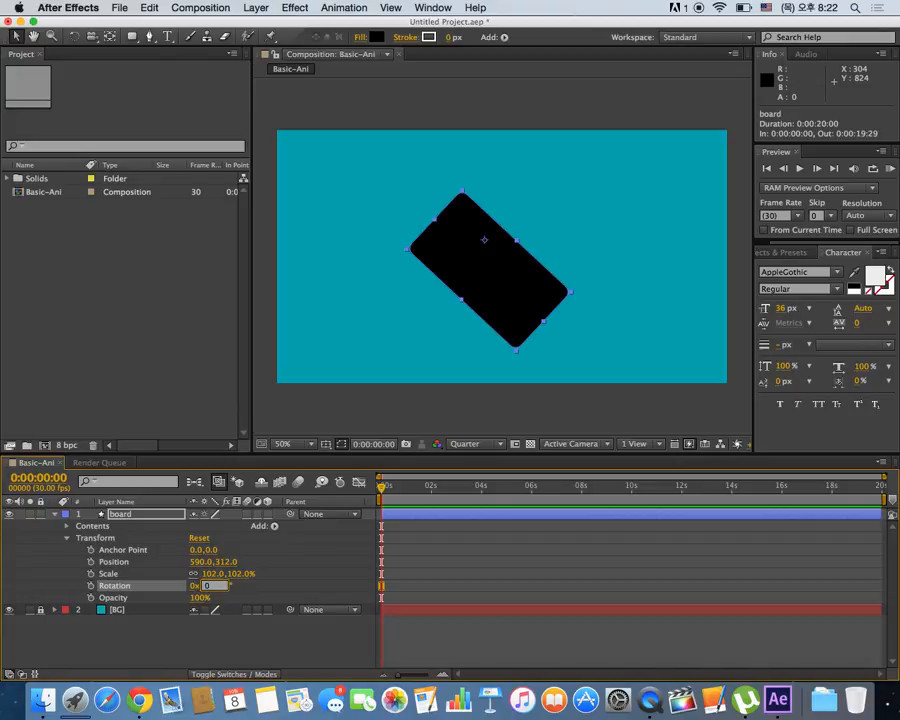
pyautogui.press('Return')
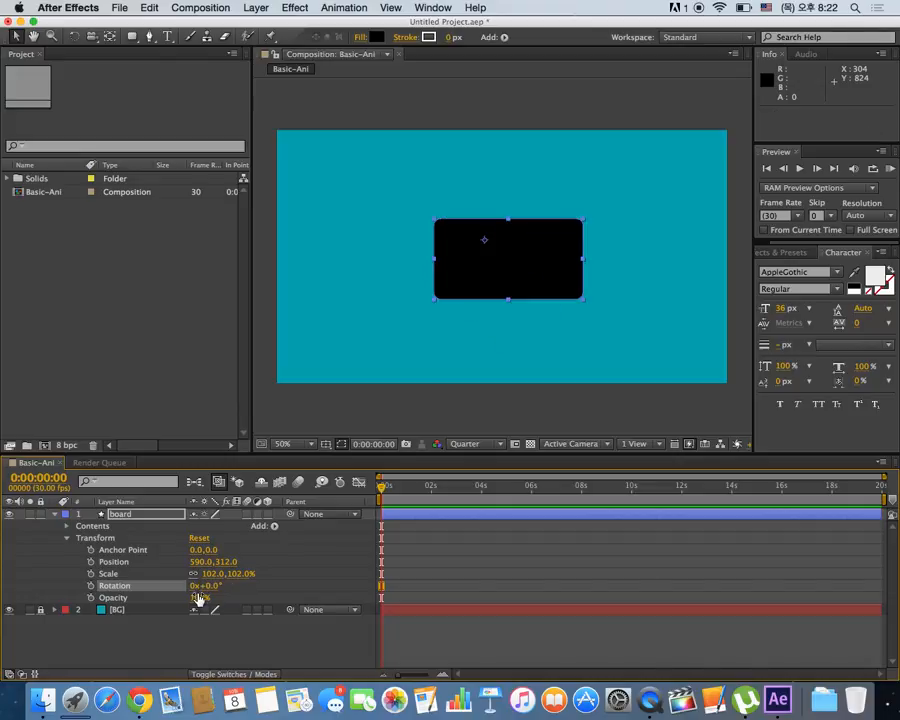
# Step: Try out the board layer's opacity and move the layer left to about 500, 318
pyautogui.moveTo(199, 598); pyautogui.dragTo(245, 588)
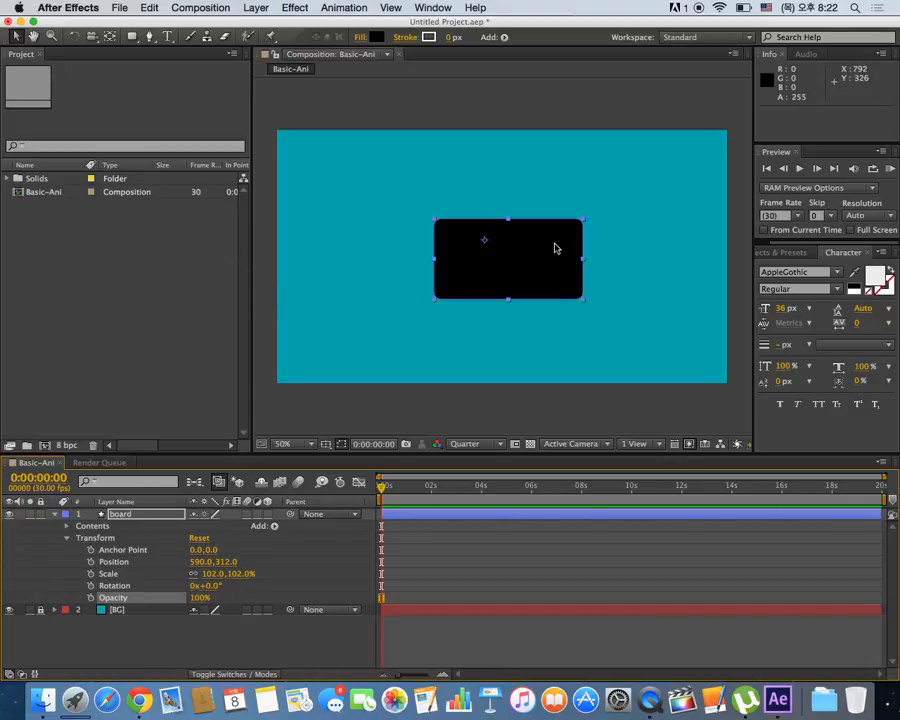
pyautogui.click(535, 262)
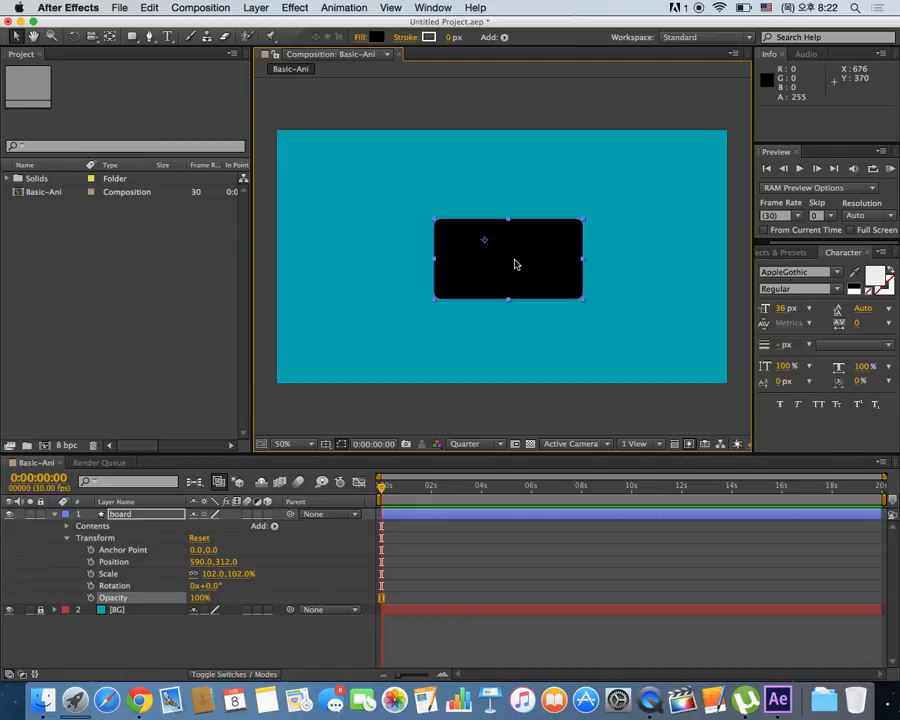
pyautogui.moveTo(515, 264); pyautogui.dragTo(484, 266)
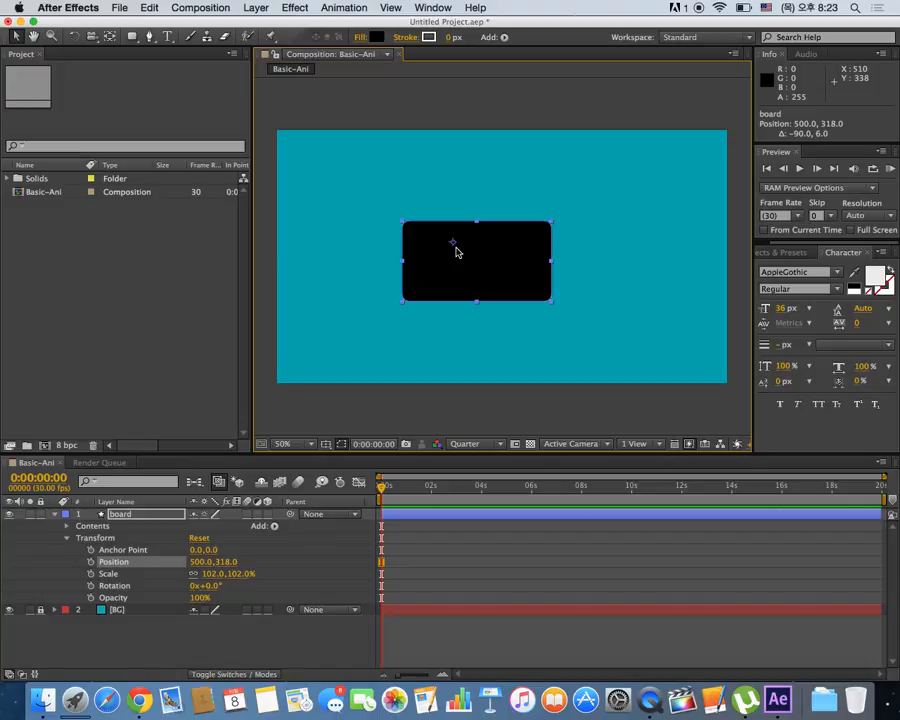
# Step: Try rotating the board layer around its off-centre anchor point and set the rotation back to 0°
pyautogui.moveTo(212, 588)
pyautogui.mouseDown()
pyautogui.moveTo(242, 587)
pyautogui.moveTo(228, 588)
pyautogui.mouseUp()
pyautogui.click(212, 588)
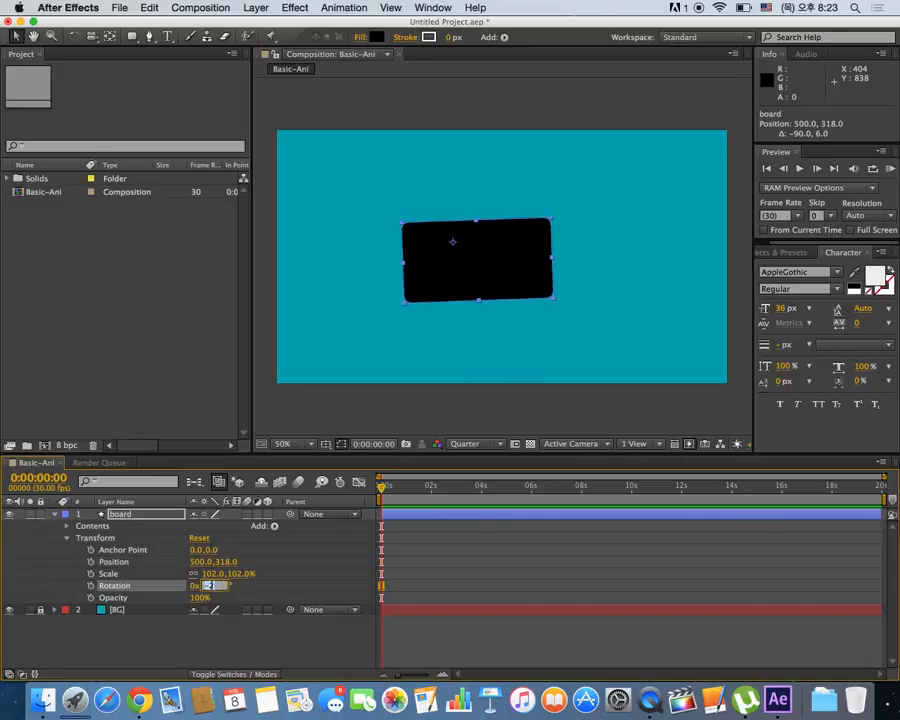
pyautogui.write('0')
pyautogui.press('Return')
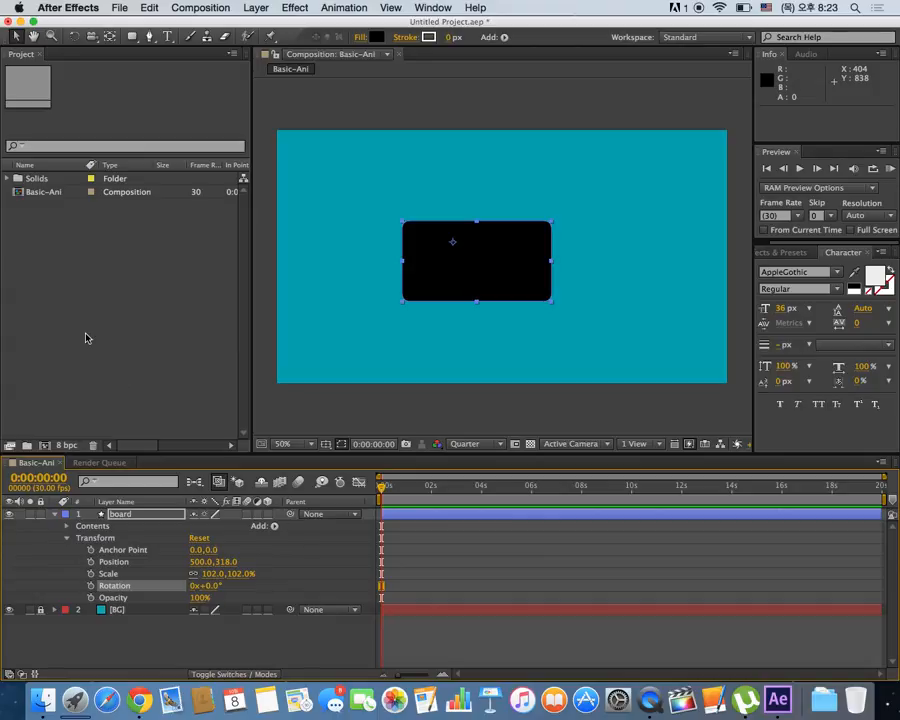
# Step: Move the board layer's anchor point to the centre of the rectangle, at about 70.6, 51, using the Pan Behind tool
pyautogui.click(110, 37)
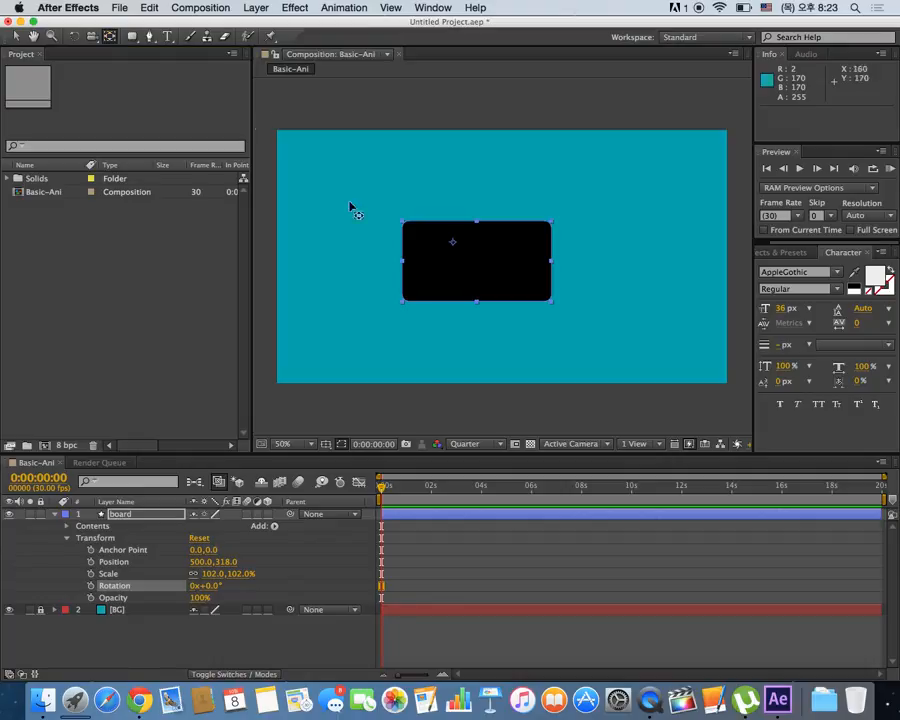
pyautogui.moveTo(453, 242); pyautogui.dragTo(479, 263)
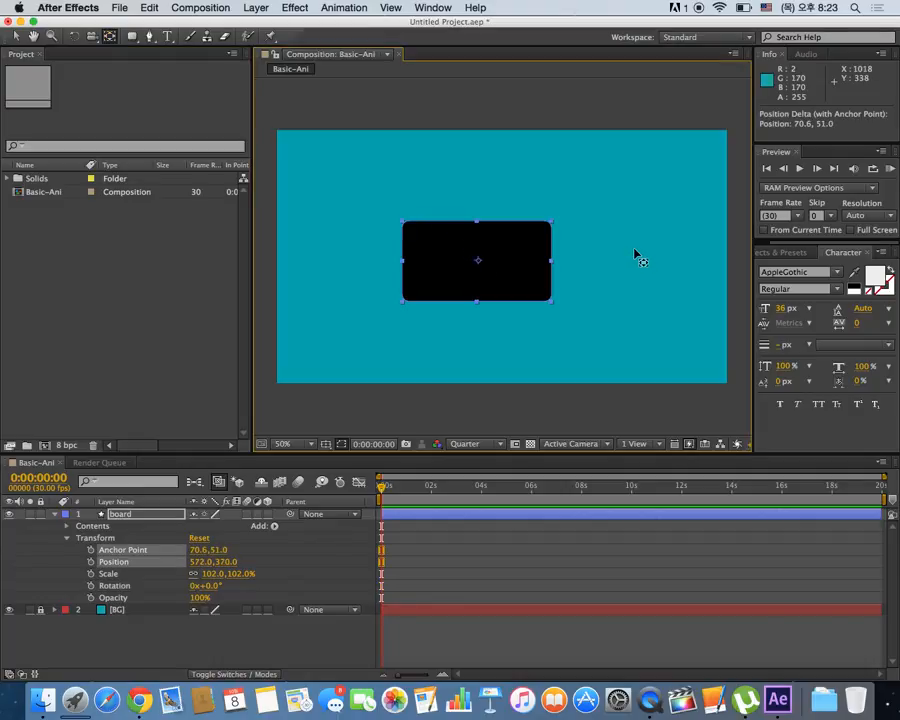
pyautogui.click(15, 35)
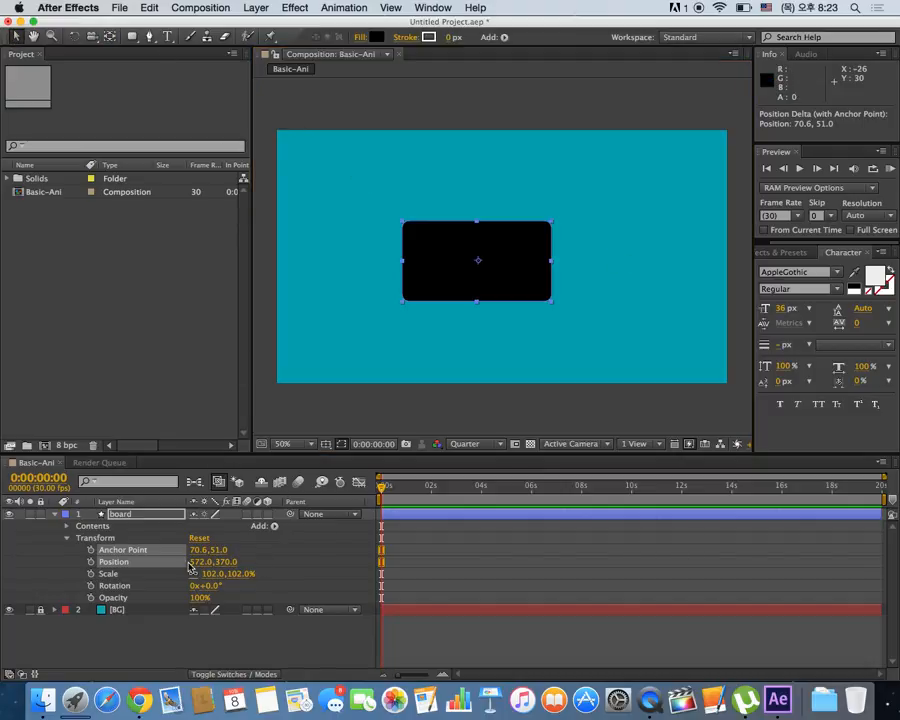
pyautogui.click(241, 547)
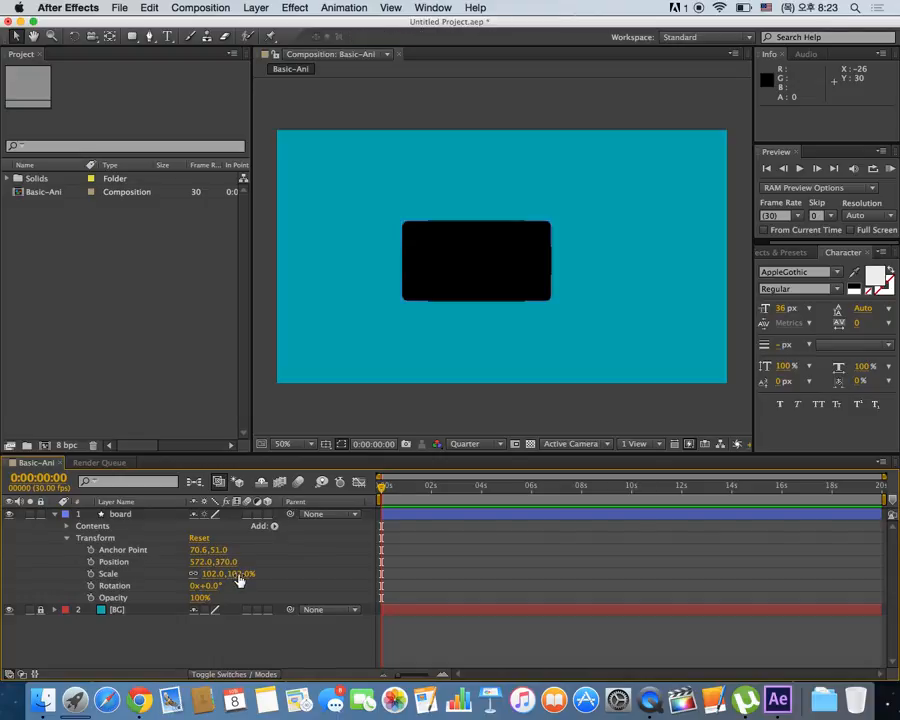
# Step: Rotate the board layer to about 17° around its centred anchor point and reset the rotation to 0°
pyautogui.moveTo(205, 586); pyautogui.dragTo(225, 586)
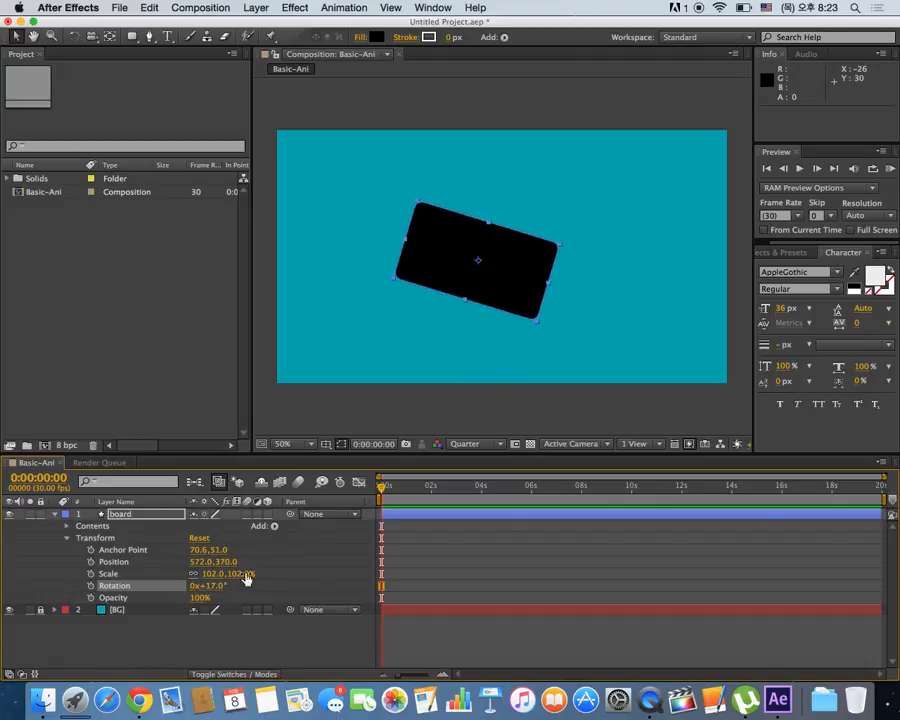
pyautogui.click(210, 586)
pyautogui.write('0')
pyautogui.press('Return')
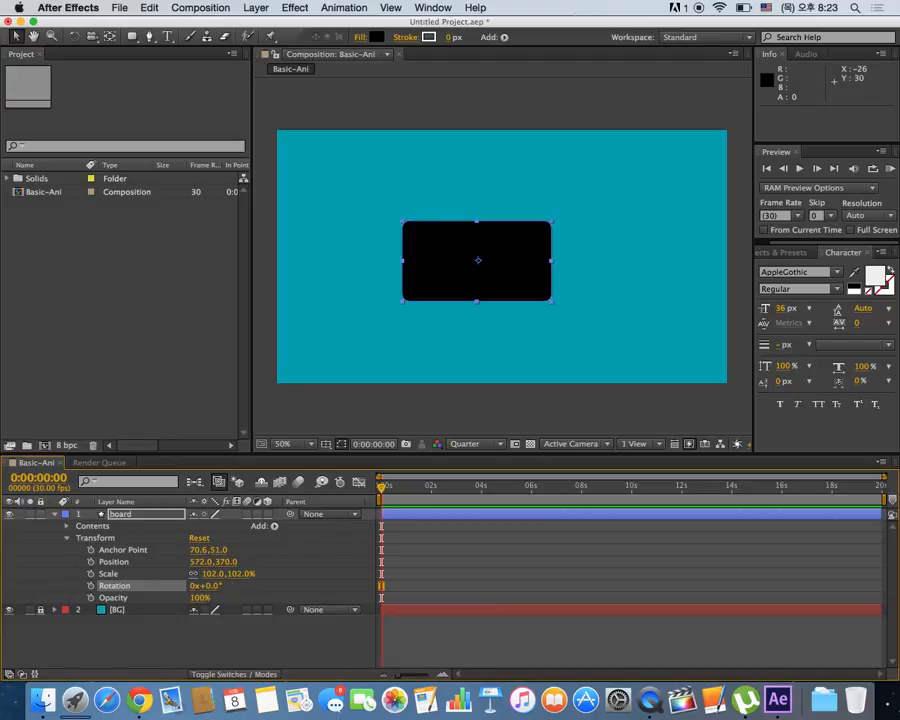
# Step: Undo the board layer's recent rotation, anchor point and position changes
pyautogui.press('super+z')
pyautogui.press('super+z')
pyautogui.press('super+z')
pyautogui.press('super+z')
pyautogui.press('super+z')
pyautogui.press('super+z')
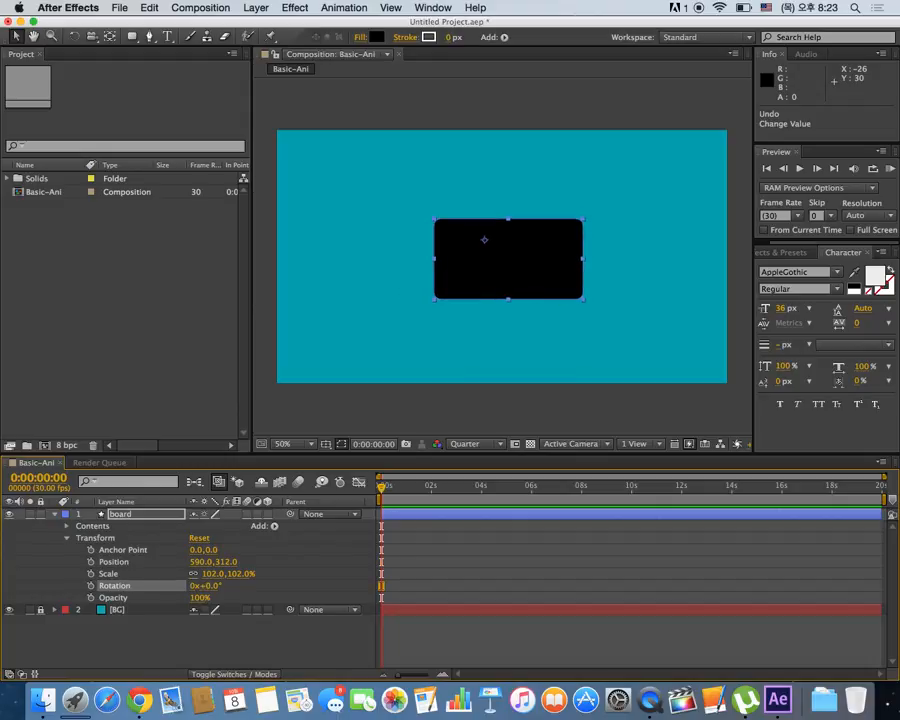
# Step: Delete the board layer from the composition
pyautogui.click(152, 645)
pyautogui.click(128, 514)
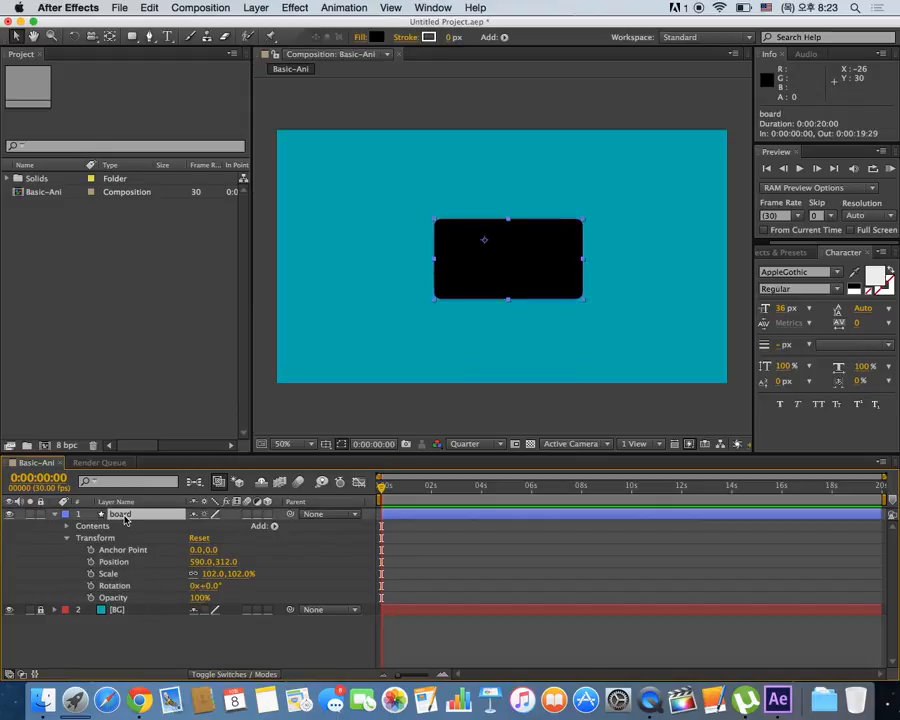
pyautogui.press('Delete')
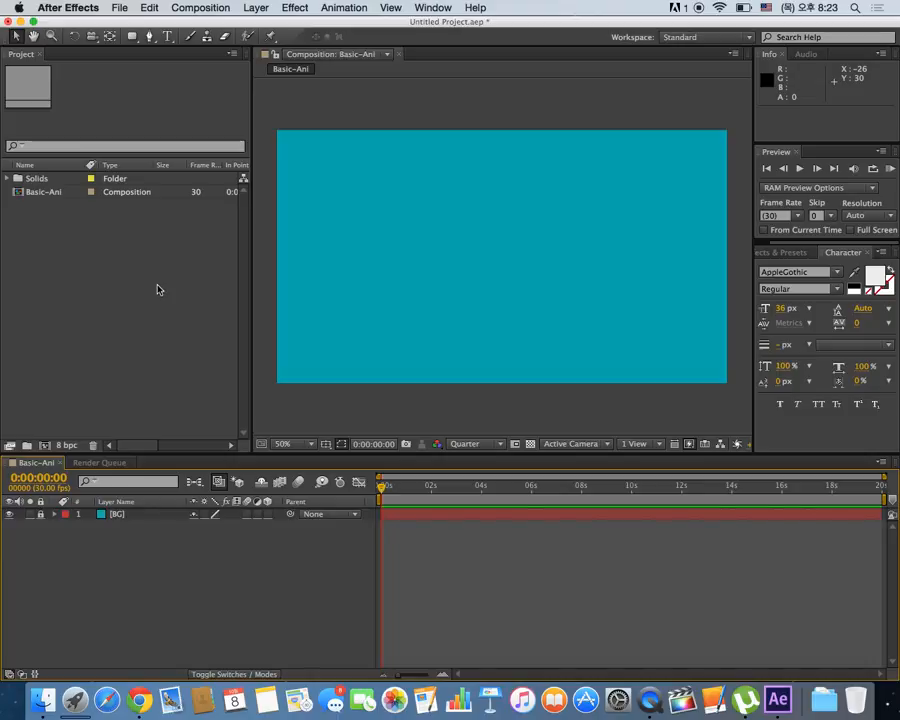
# Step: Unlock the BG layer and draw a rounded rectangle mask about 732 by 467 px on it
pyautogui.click(134, 37)
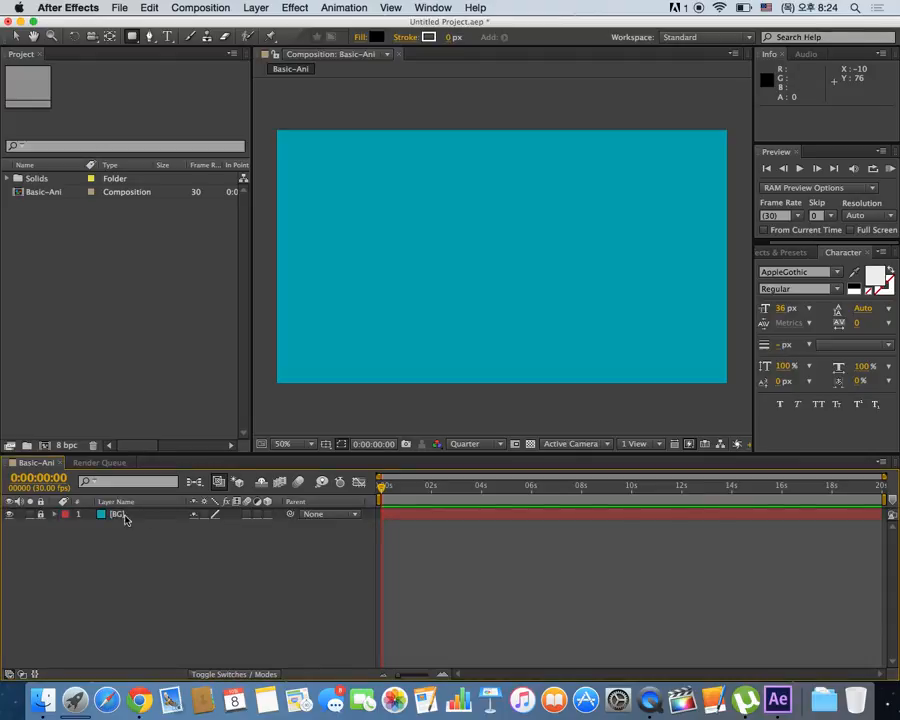
pyautogui.click(41, 514)
pyautogui.click(117, 514)
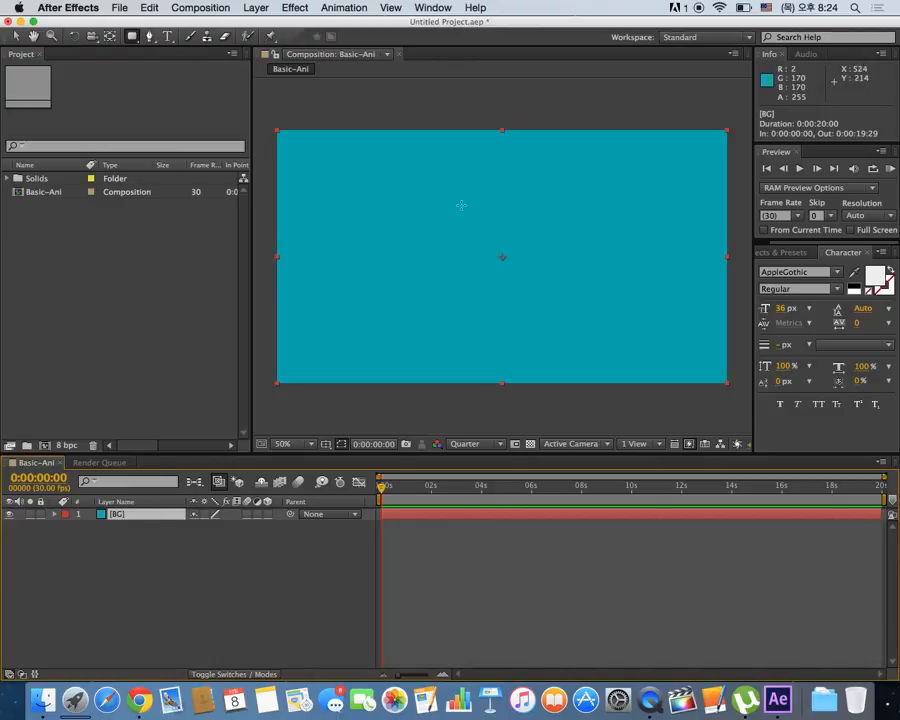
pyautogui.click(134, 37)
pyautogui.moveTo(357, 167)
pyautogui.mouseDown()
pyautogui.moveTo(531, 253)
pyautogui.moveTo(615, 330)
pyautogui.mouseUp()
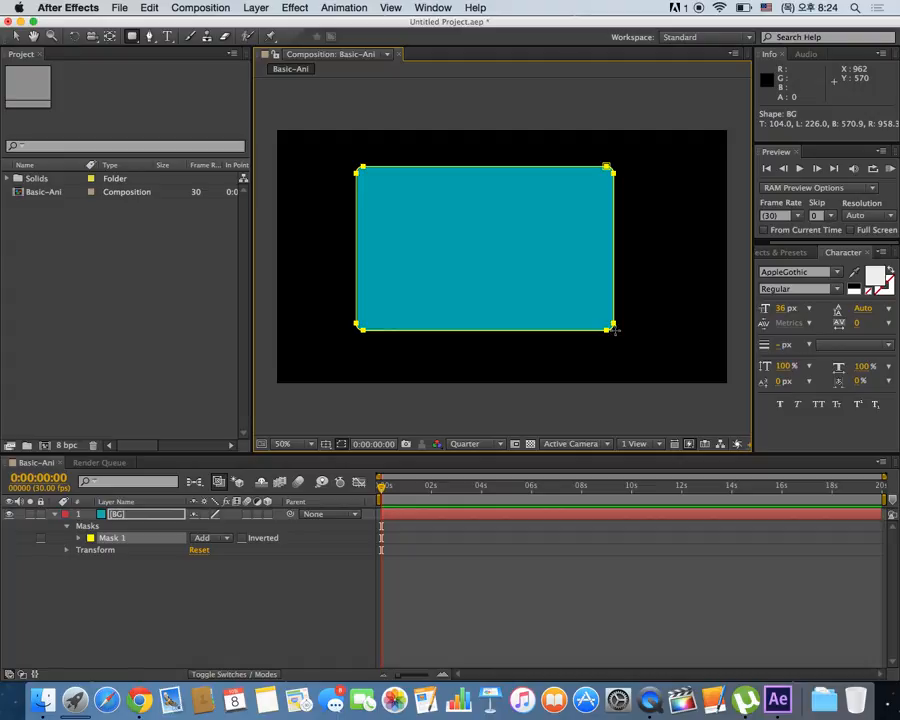
# Step: Undo the rounded rectangle mask and lock the BG layer again
pyautogui.press('super+z')
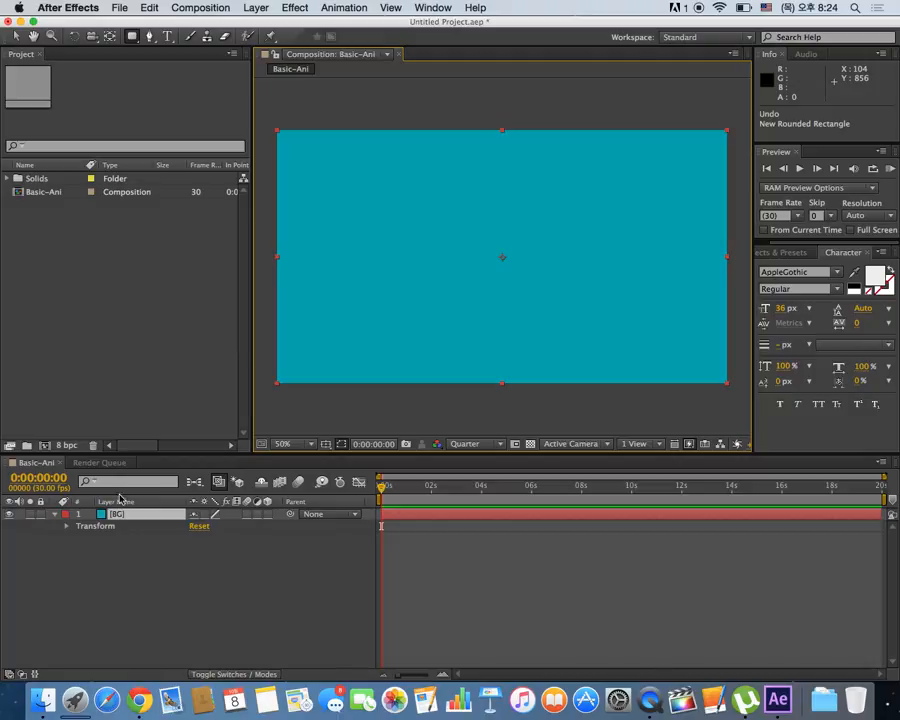
pyautogui.click(42, 516)
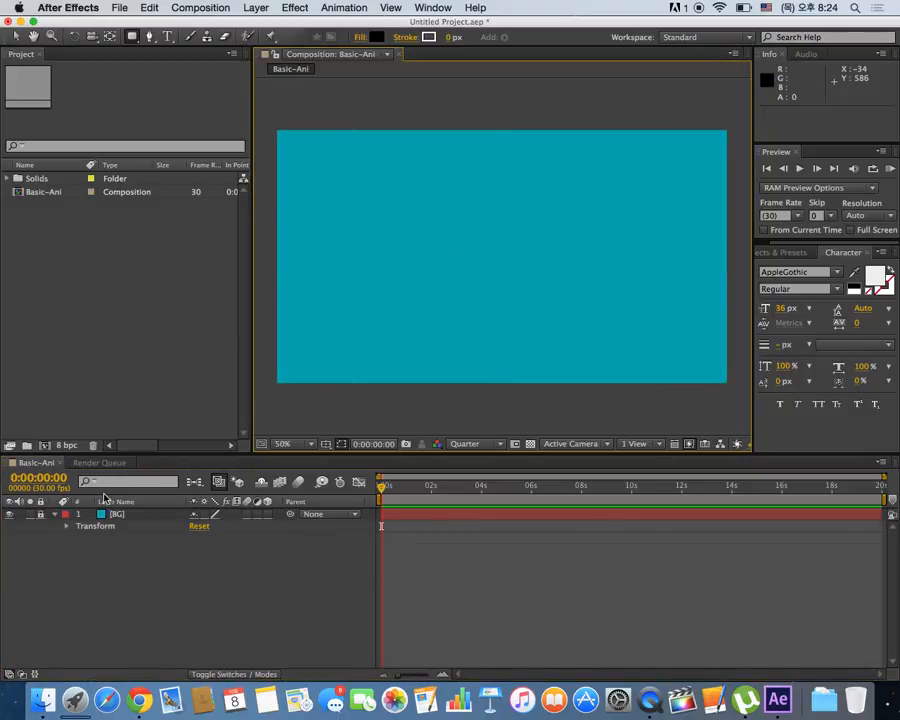
# Step: Draw a black rounded rectangle shape about 370 by 184 px, left of and slightly above the composition's centre
pyautogui.click(105, 516)
pyautogui.click(106, 516)
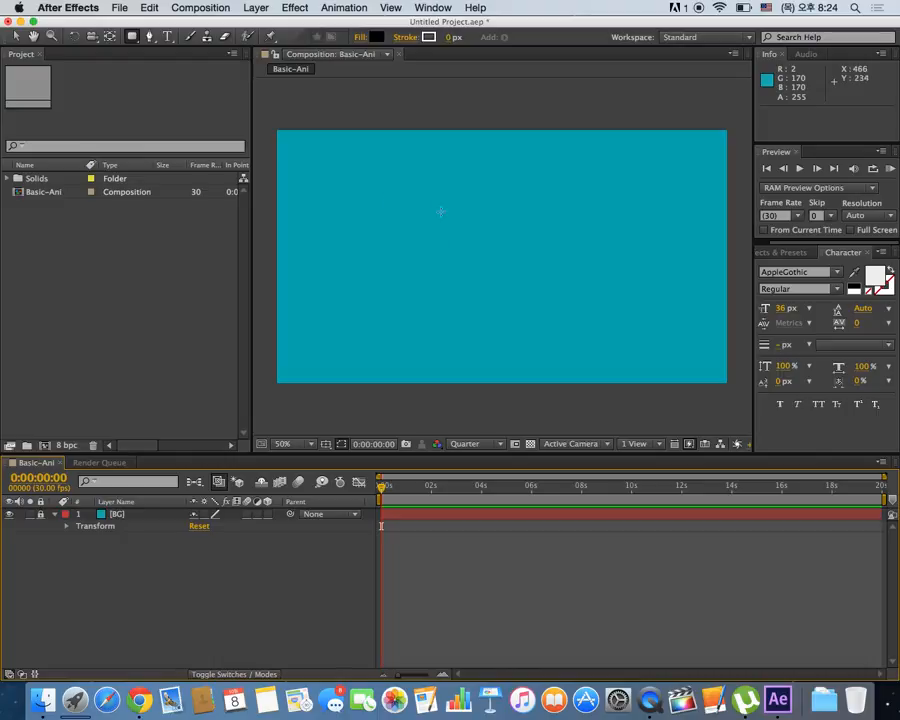
pyautogui.moveTo(382, 201); pyautogui.dragTo(511, 265)
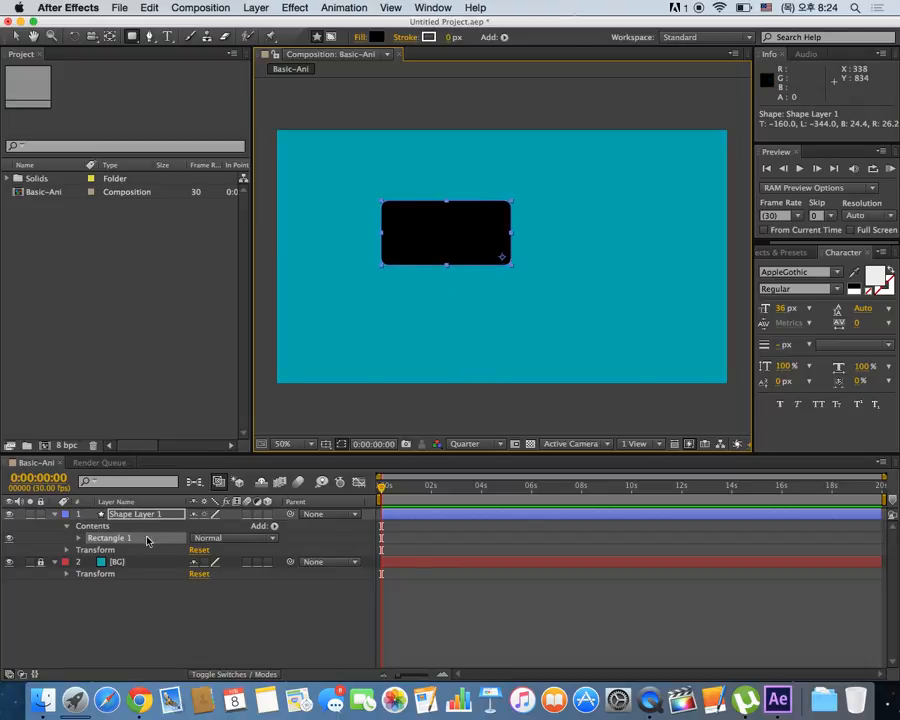
pyautogui.click(57, 516)
pyautogui.click(55, 514)
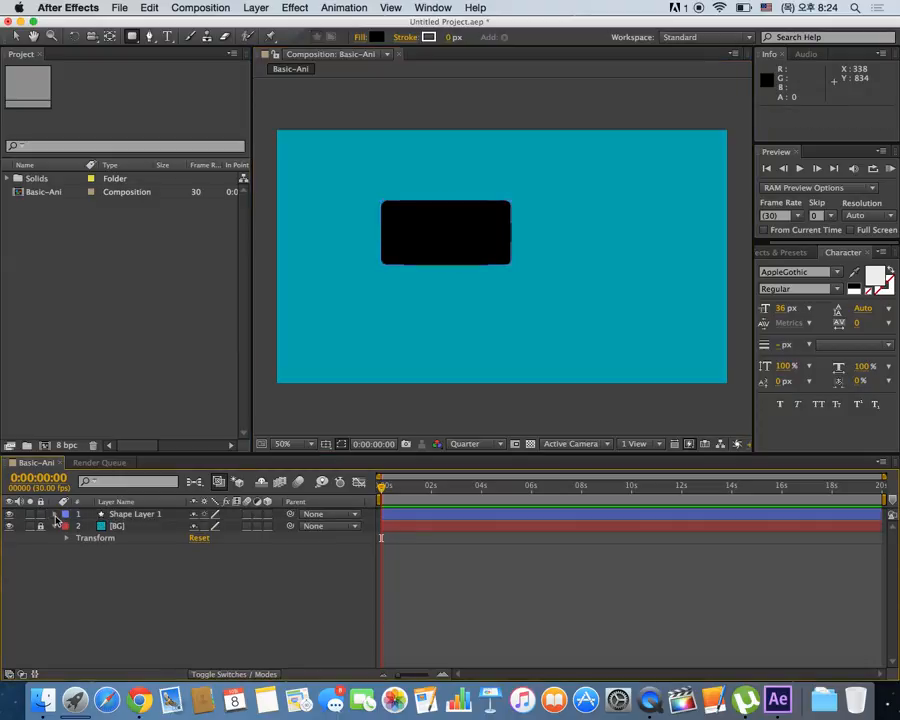
# Step: Rename the new shape layer as board
pyautogui.click(135, 514)
pyautogui.press('Return')
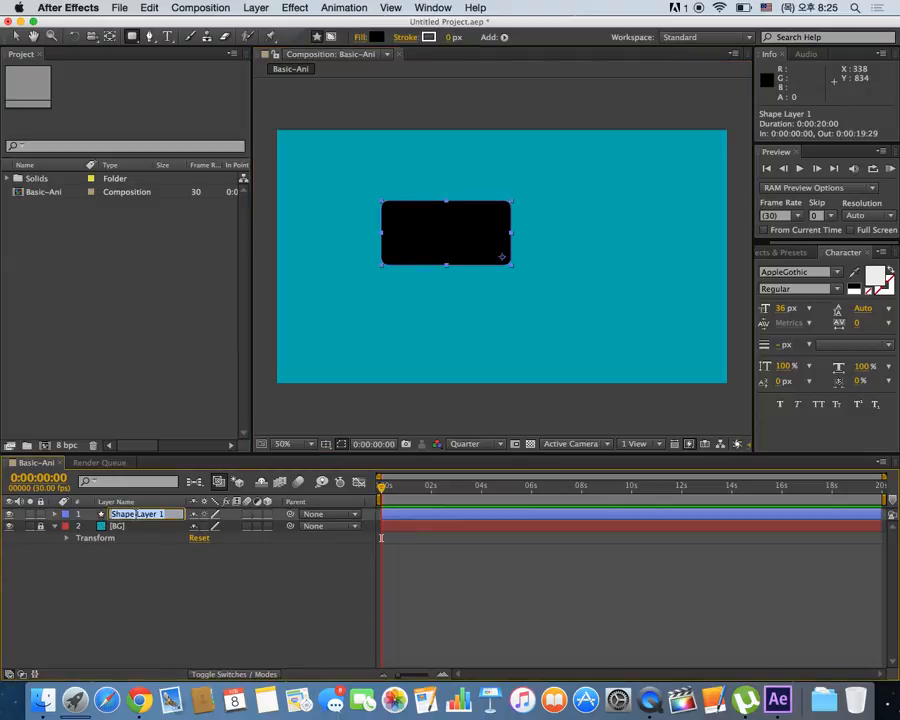
pyautogui.write('board')
pyautogui.press('Return')
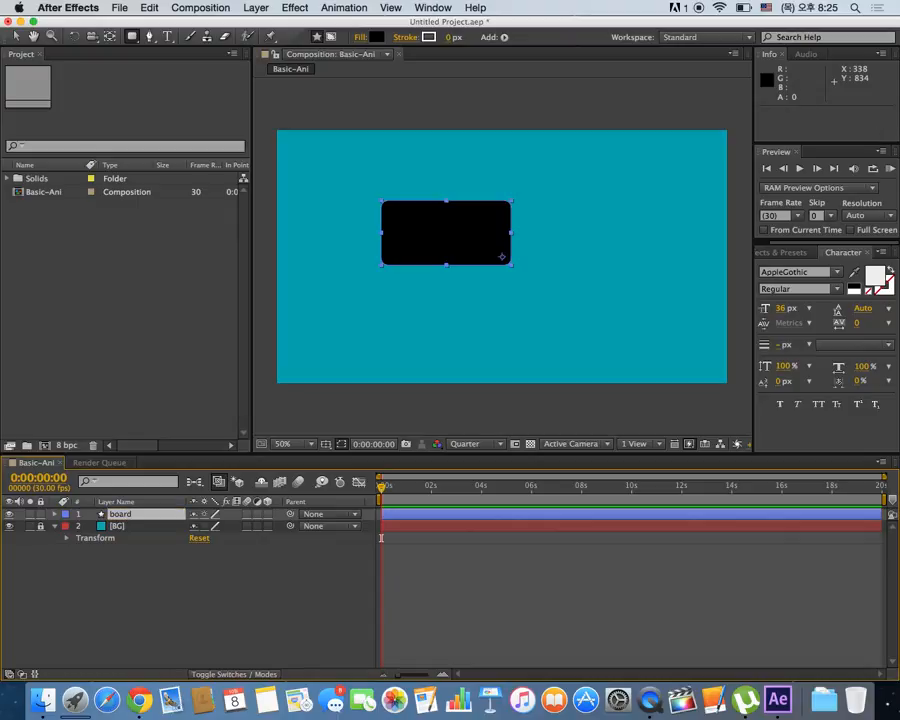
# Step: Move the board shape toward the right of the composition, to a position of about 872, 406
pyautogui.click(16, 38)
pyautogui.moveTo(390, 257); pyautogui.dragTo(494, 270)
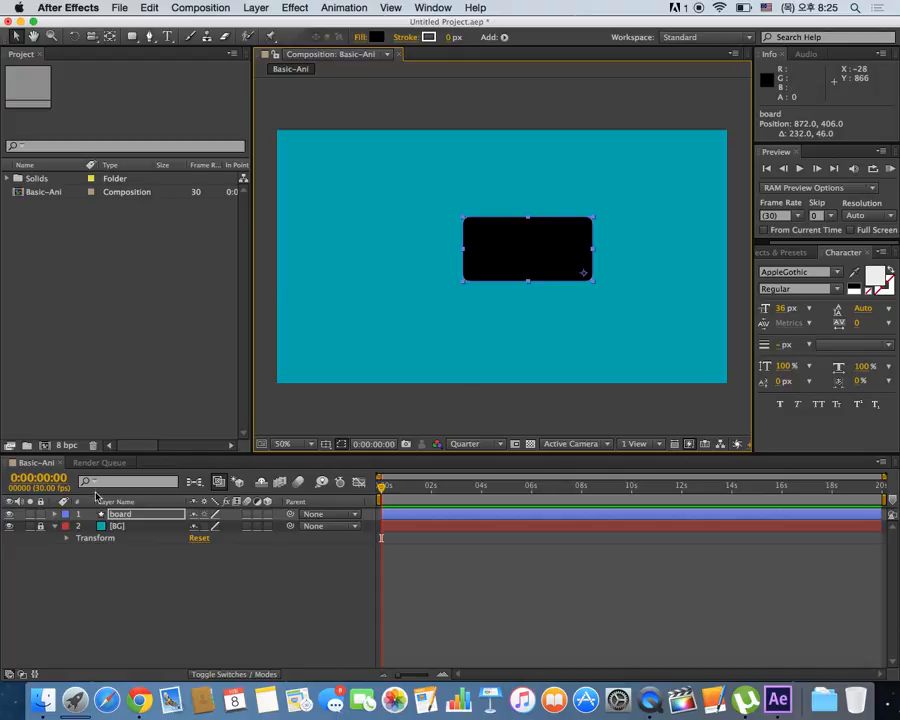
# Step: Try rotating the board layer to 27° about its off-centre anchor point, and reset its rotation to 0°
pyautogui.press('r')
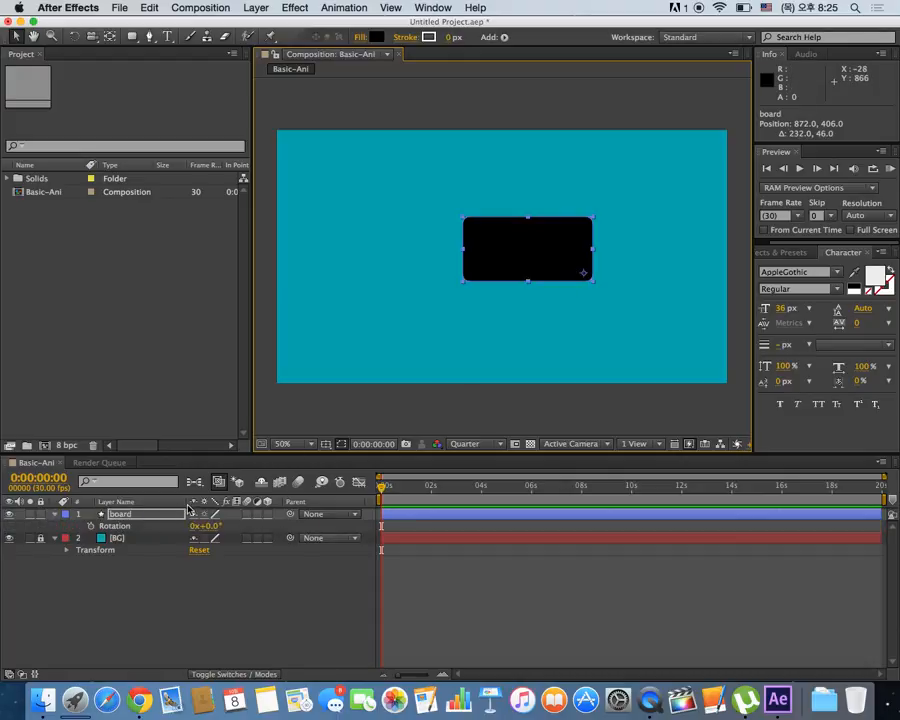
pyautogui.moveTo(210, 526); pyautogui.dragTo(191, 484)
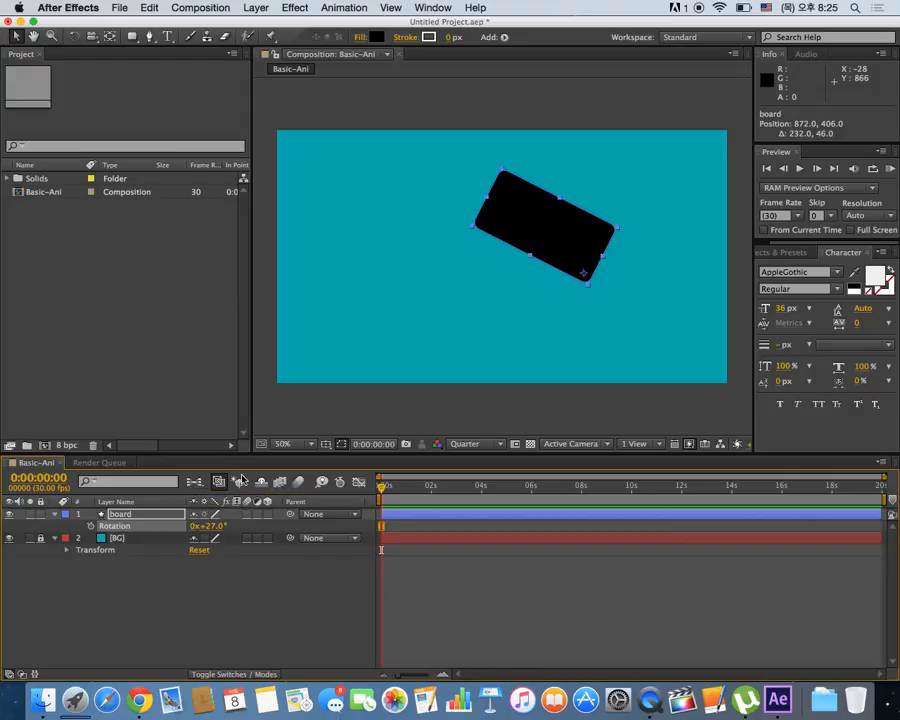
pyautogui.click(213, 528)
pyautogui.write('0')
pyautogui.press('Return')
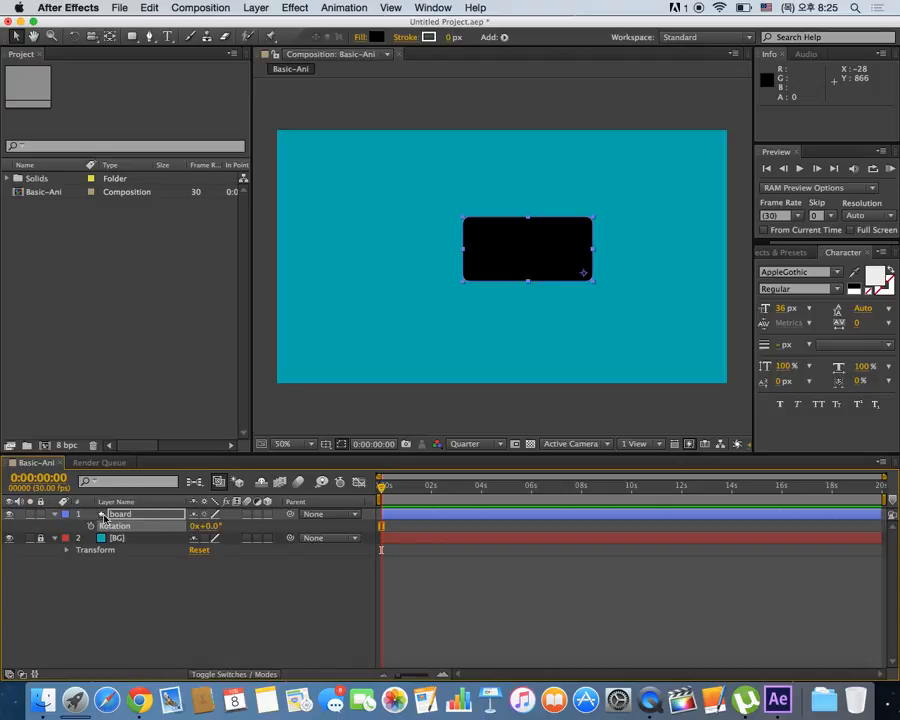
pyautogui.click(55, 514)
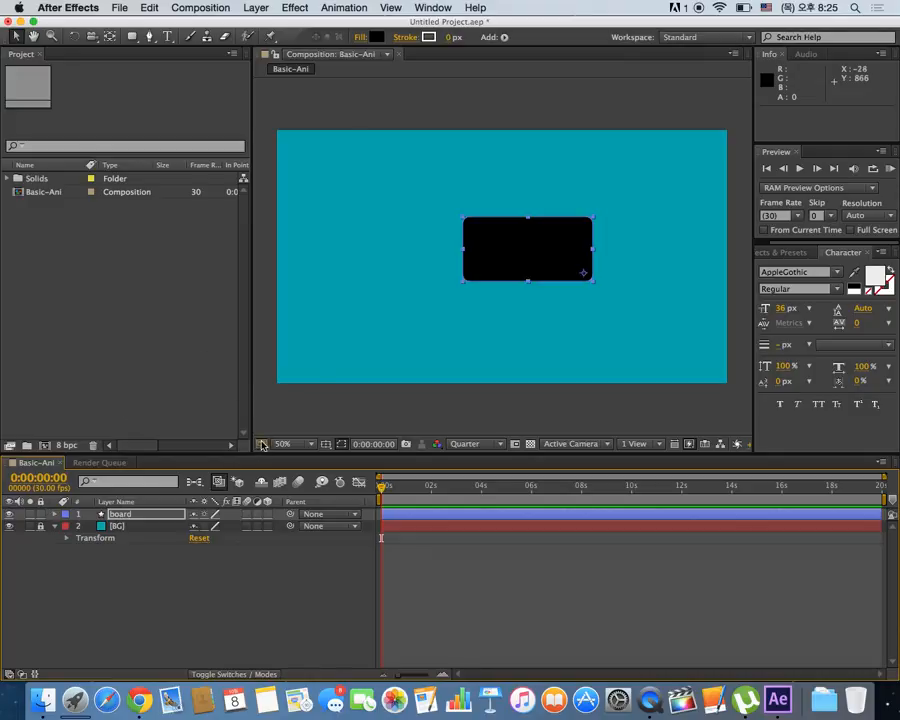
# Step: Move the board layer's anchor point to the centre of the rectangle
pyautogui.click(516, 267)
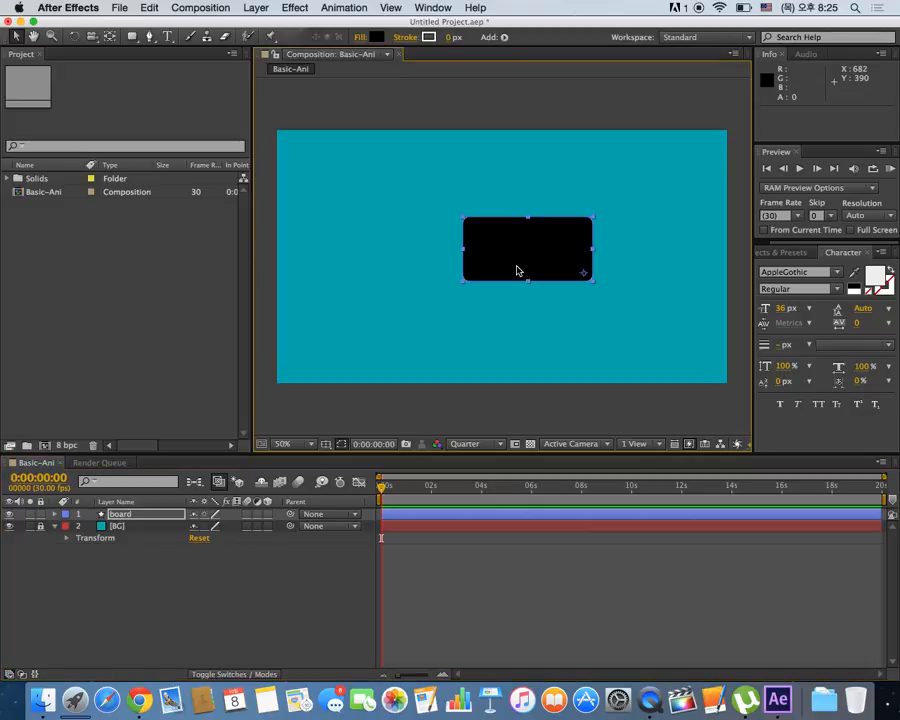
pyautogui.click(111, 38)
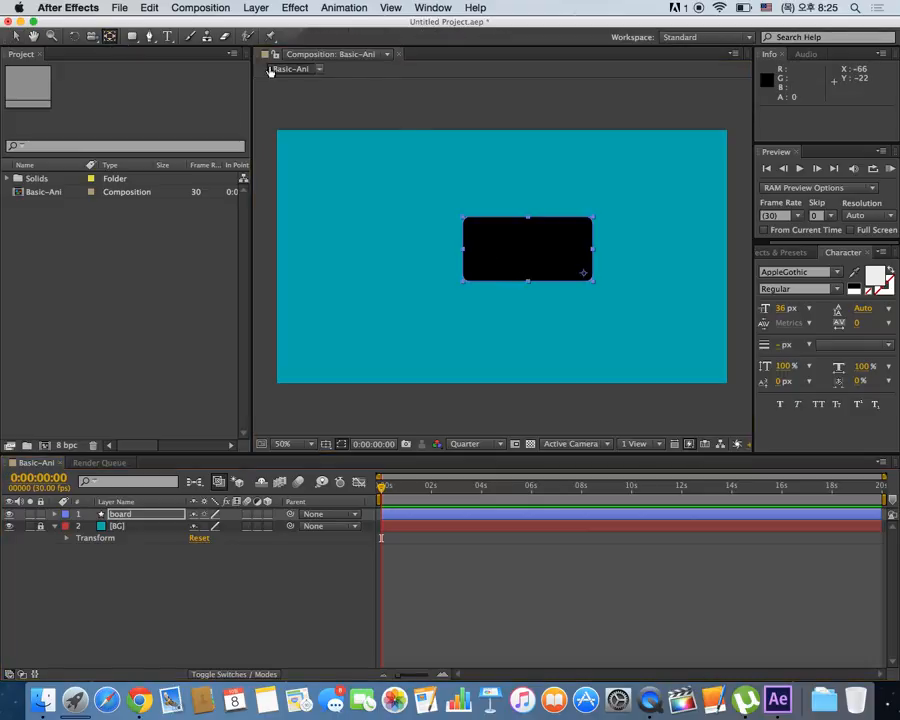
pyautogui.moveTo(584, 272); pyautogui.dragTo(527, 248)
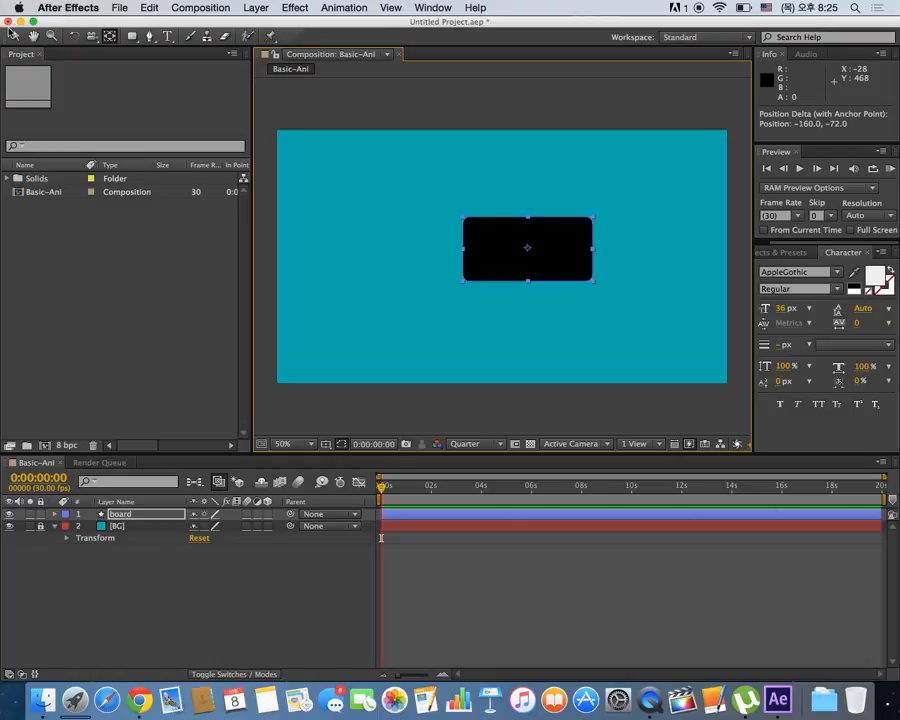
pyautogui.click(14, 37)
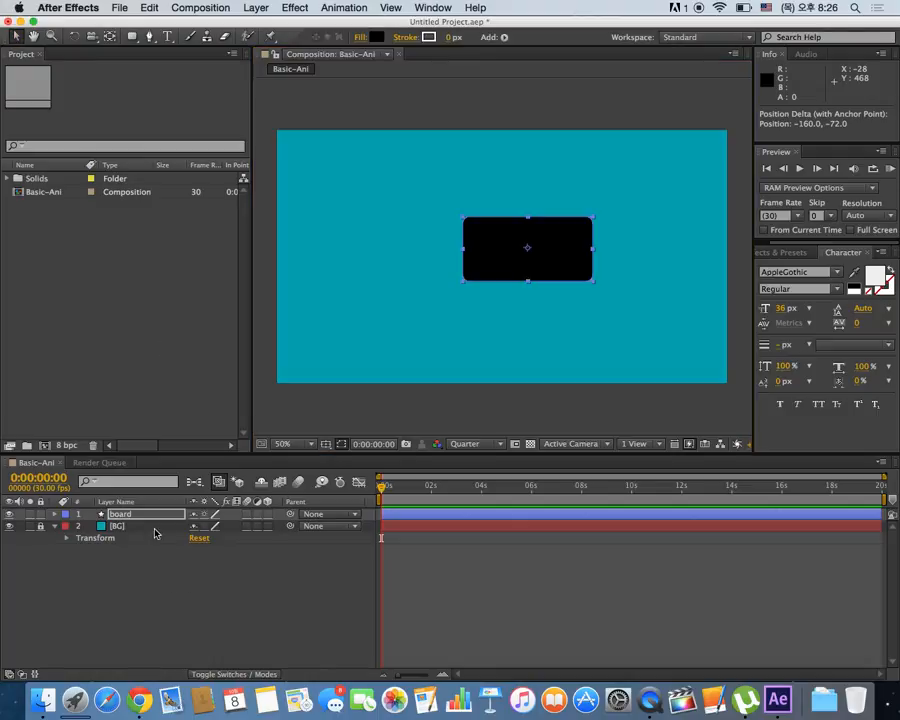
# Step: Try rotating the board layer to 244° about its centred anchor point, and undo the rotation
pyautogui.press('r')
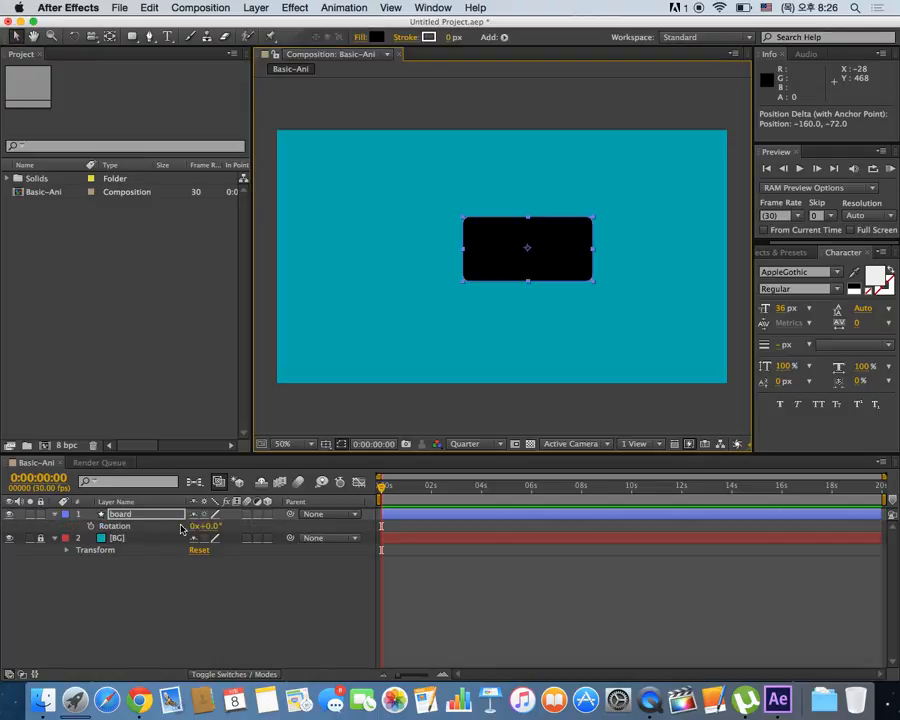
pyautogui.moveTo(211, 527); pyautogui.dragTo(397, 545)
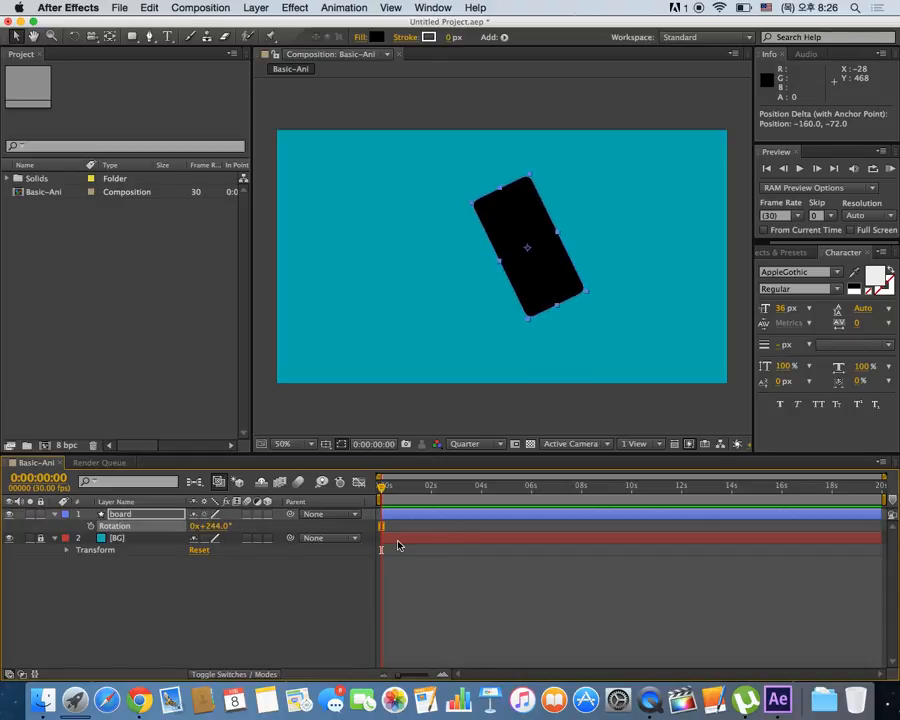
pyautogui.press('super+z')
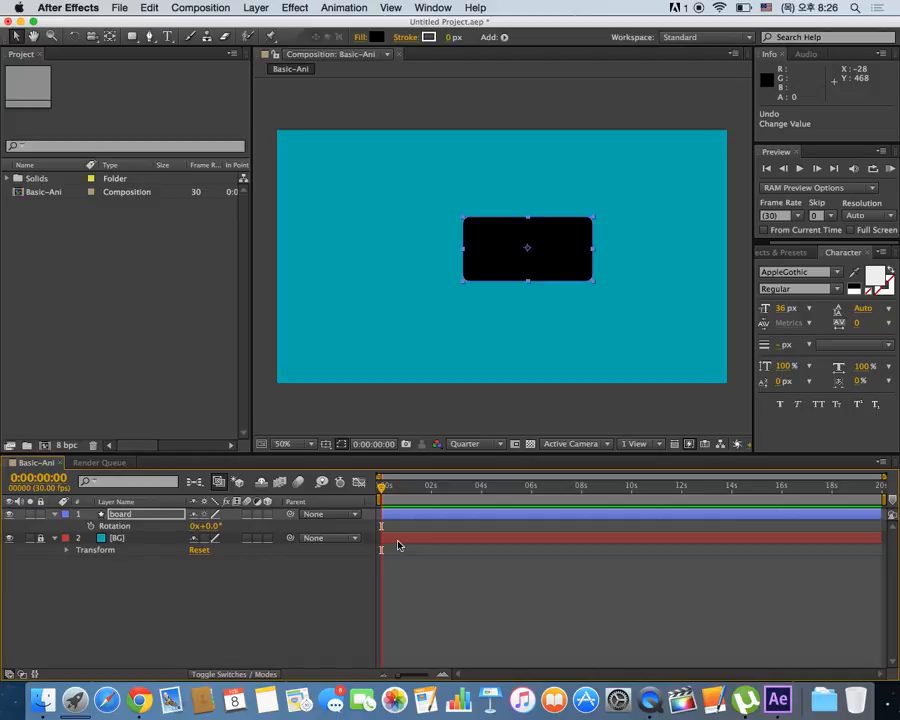
# Step: Show the board layer's opacity, rotation and scale properties together, and hide them again
pyautogui.press('t')
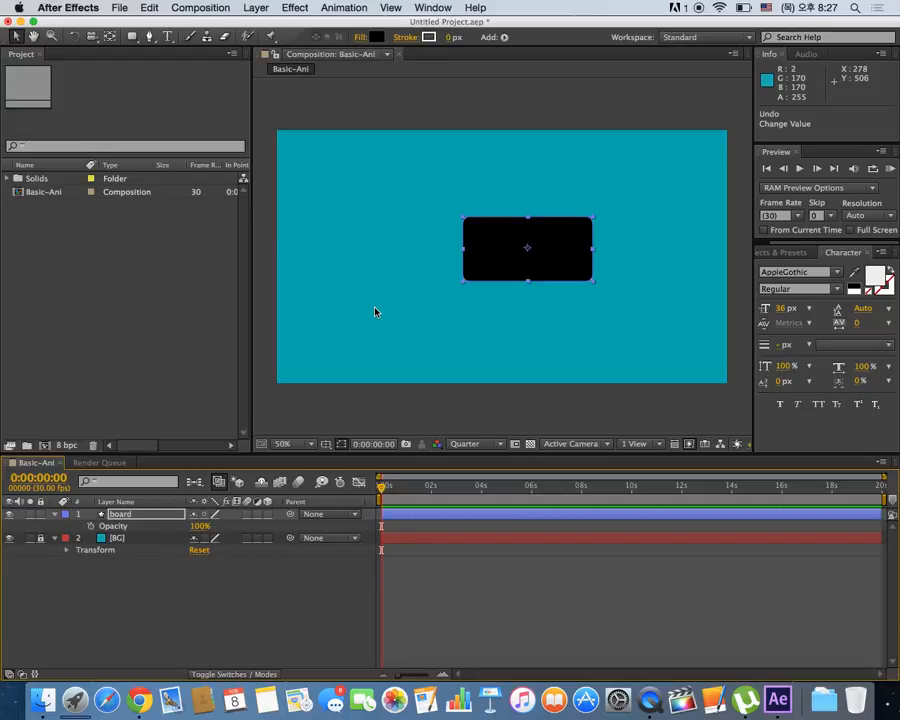
pyautogui.hotkey('shift', 'r')
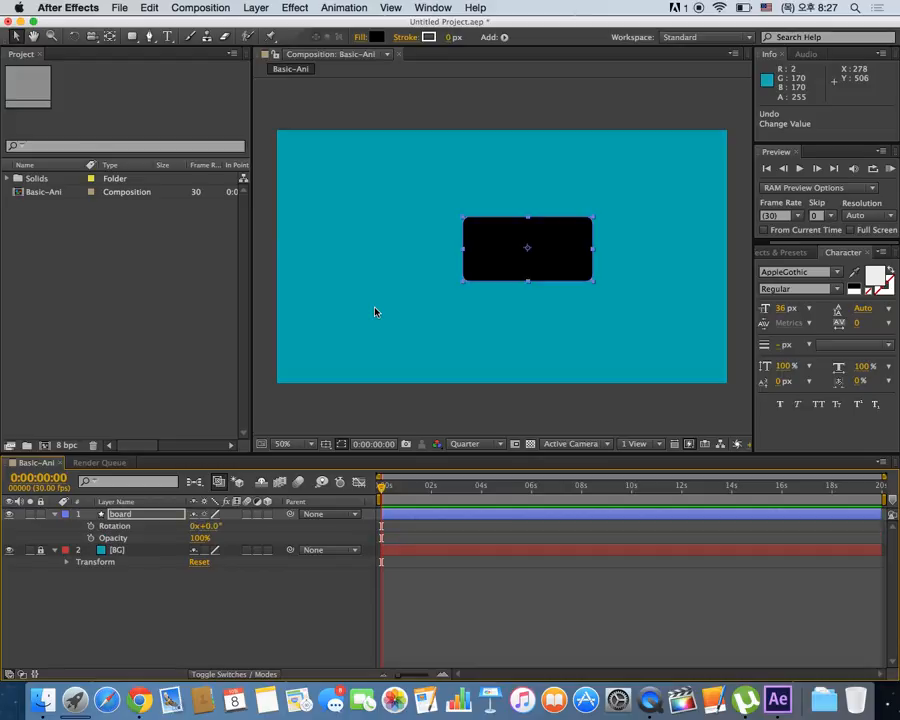
pyautogui.hotkey('shift', 's')
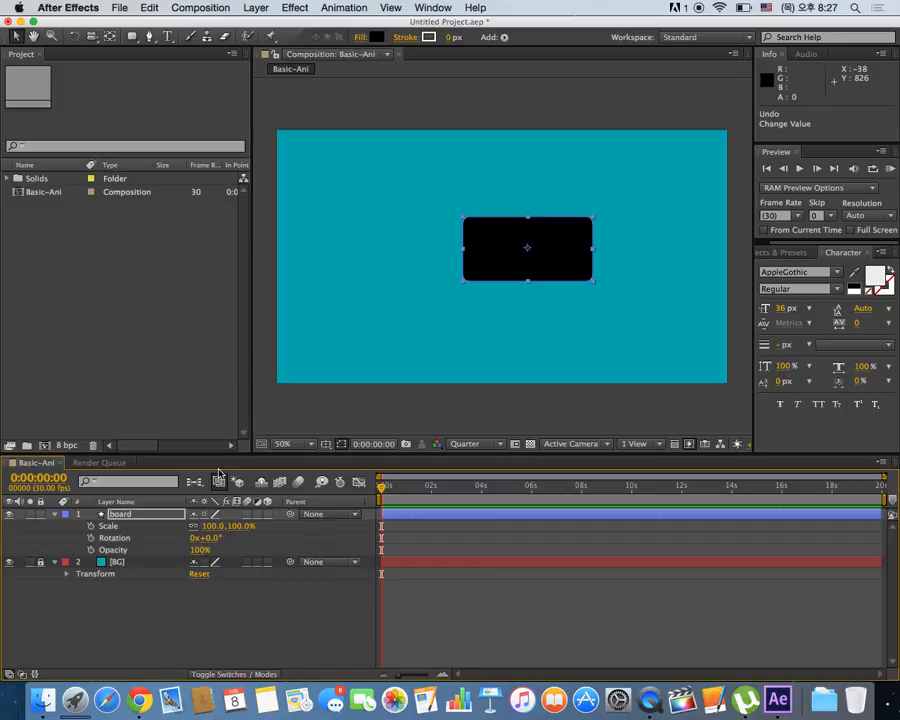
pyautogui.press('u')
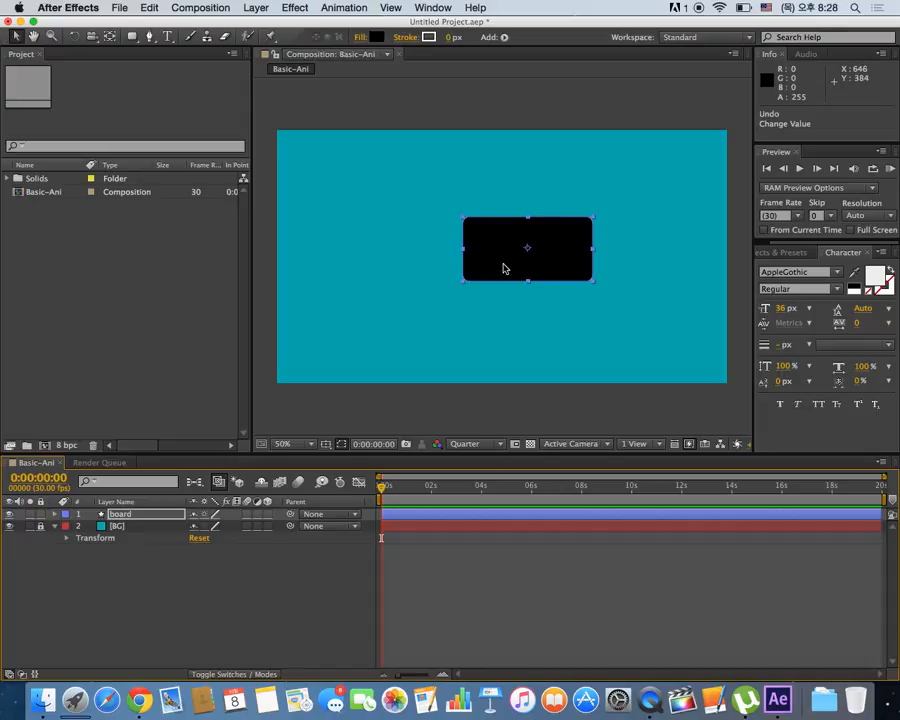
# Step: Set the board layer's rotation to 90° and move it near the composition's right edge, at about 1158, 348
pyautogui.press('r')
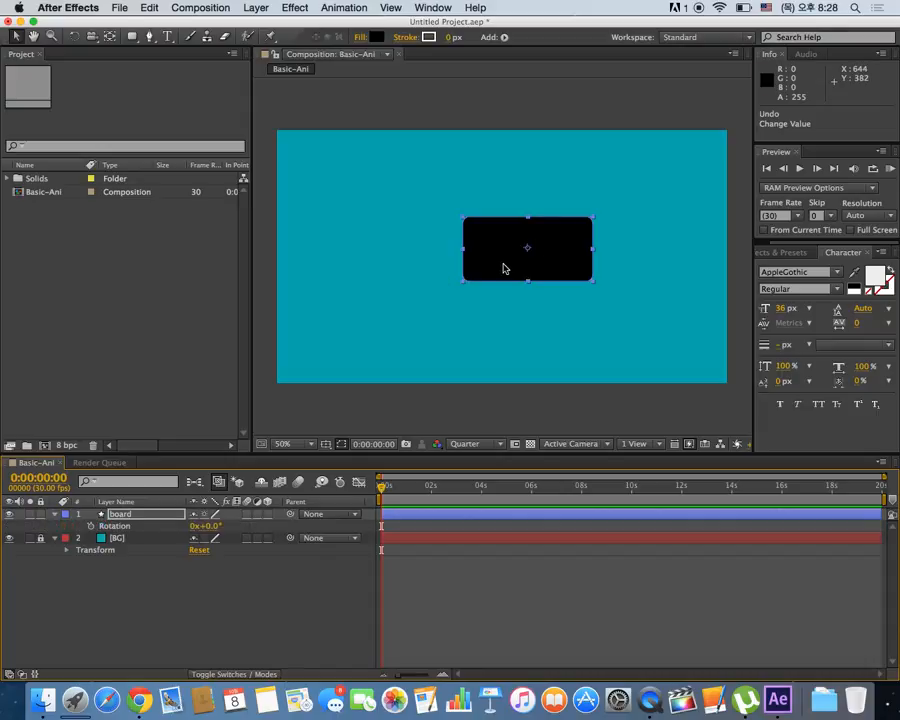
pyautogui.click(211, 527)
pyautogui.write('90')
pyautogui.press('Return')
pyautogui.moveTo(532, 266); pyautogui.dragTo(687, 268)
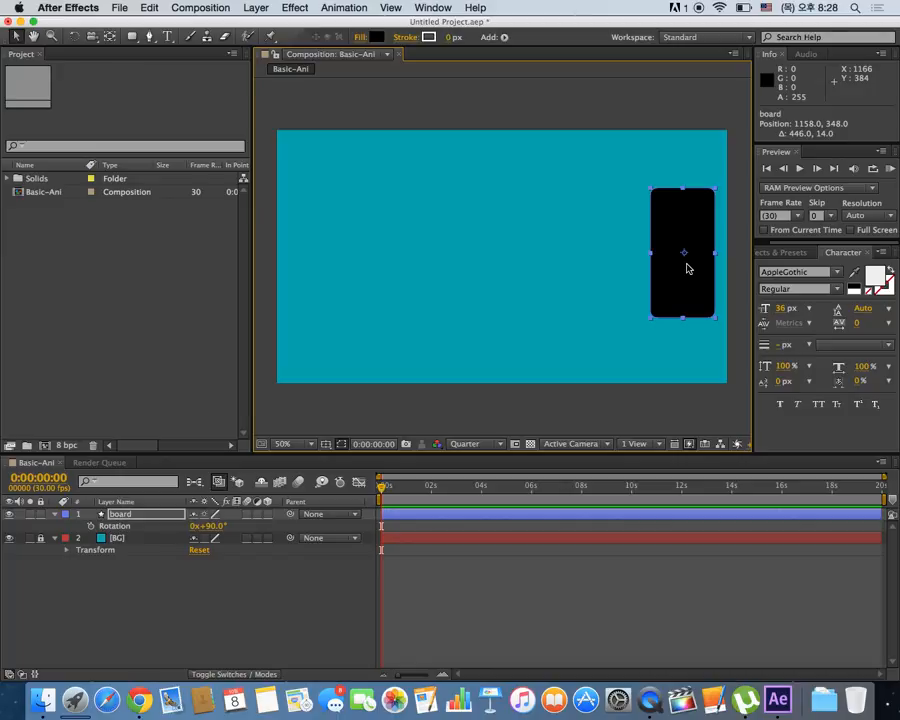
pyautogui.click(56, 515)
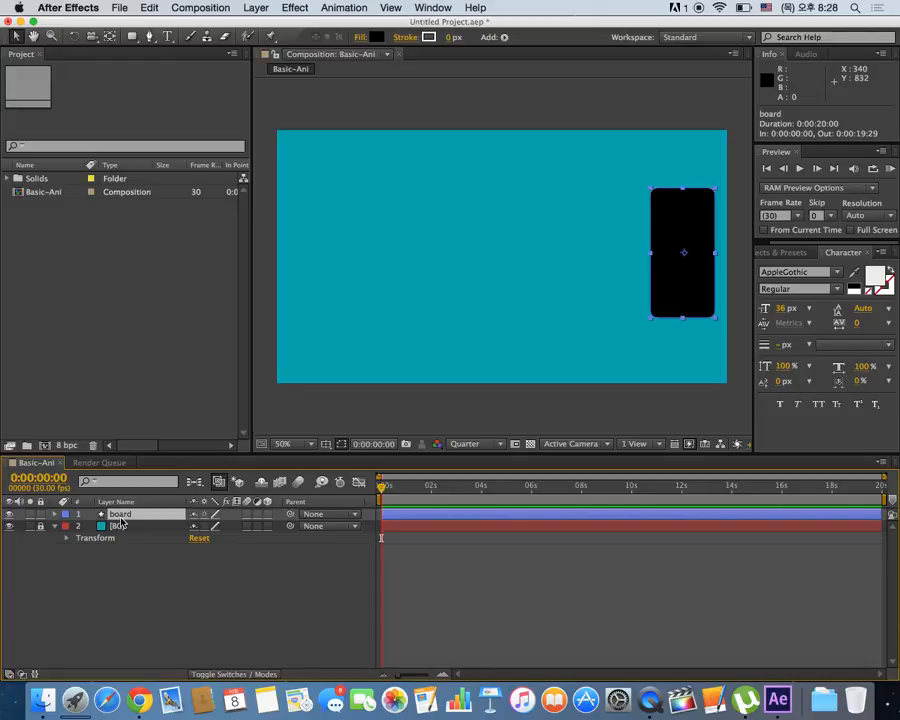
# Step: Duplicate the board layer and move the copy near the composition's left edge, to about 132, 348
pyautogui.press('super+d')
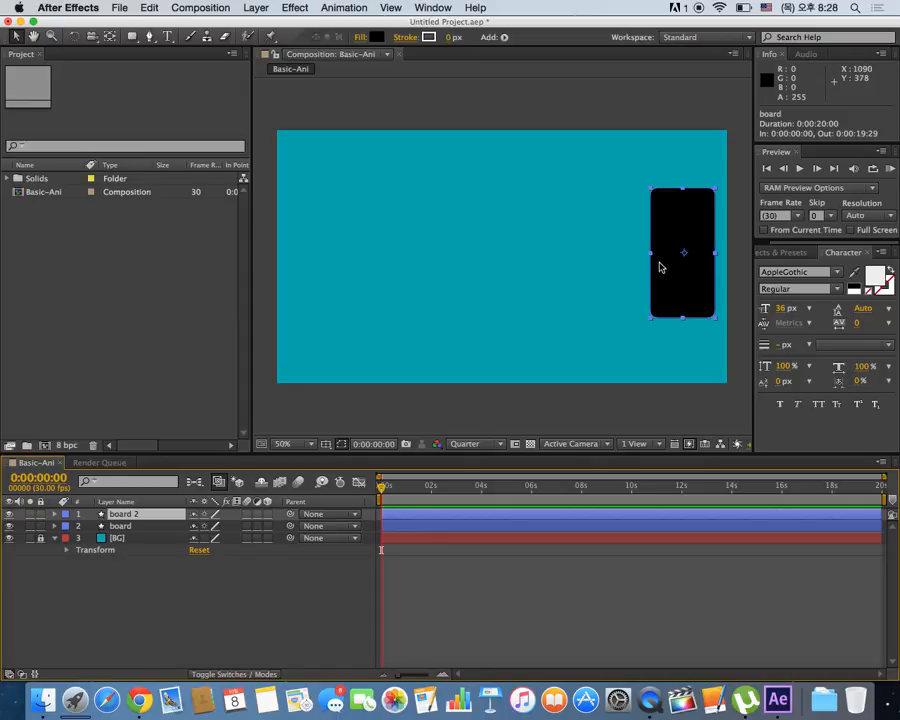
pyautogui.moveTo(673, 277); pyautogui.dragTo(319, 290)
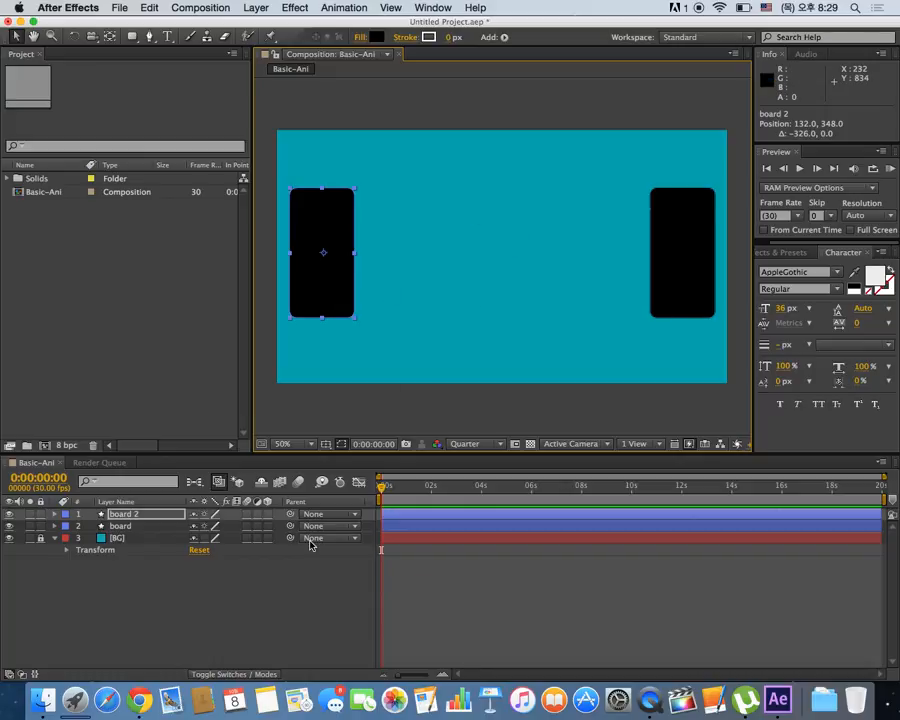
pyautogui.click(293, 594)
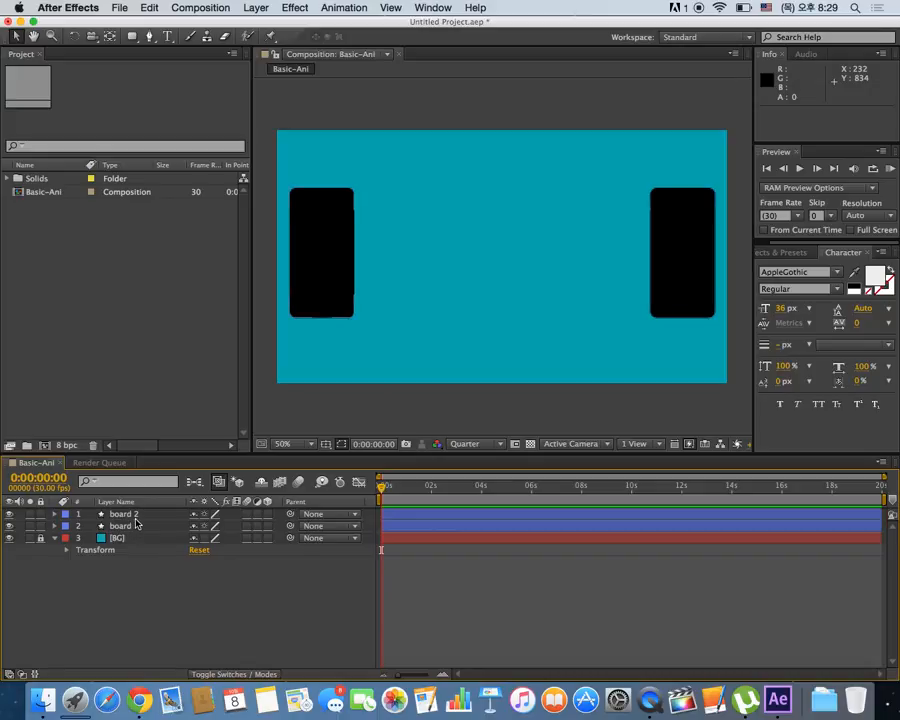
# Step: Change the fill colour of the duplicated board on the composition's left side to white
pyautogui.click(327, 255)
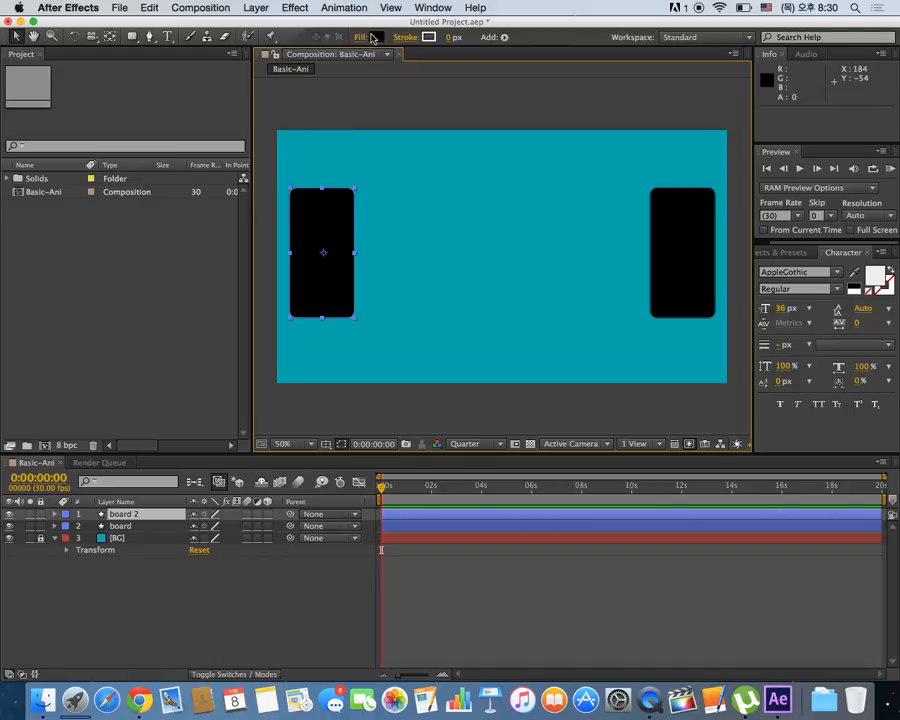
pyautogui.click(376, 38)
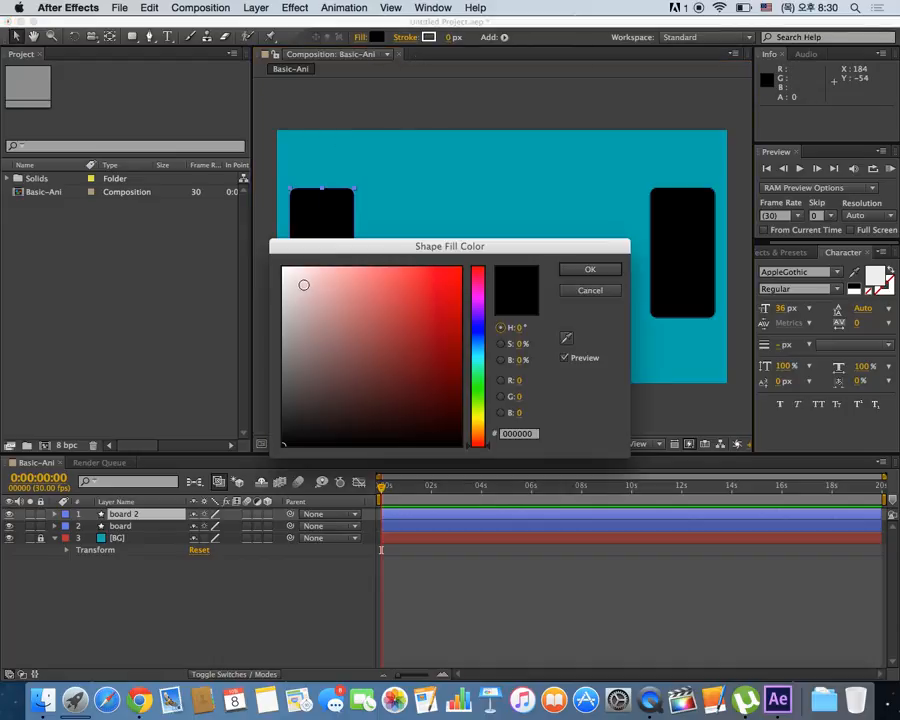
pyautogui.moveTo(303, 283); pyautogui.dragTo(262, 265)
pyautogui.click(589, 269)
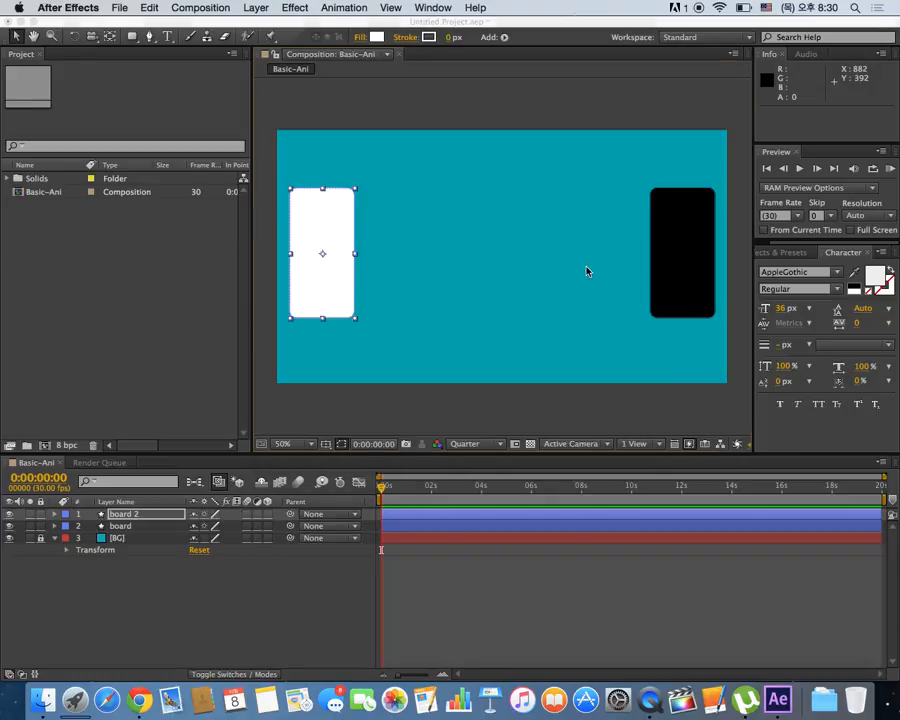
pyautogui.click(275, 575)
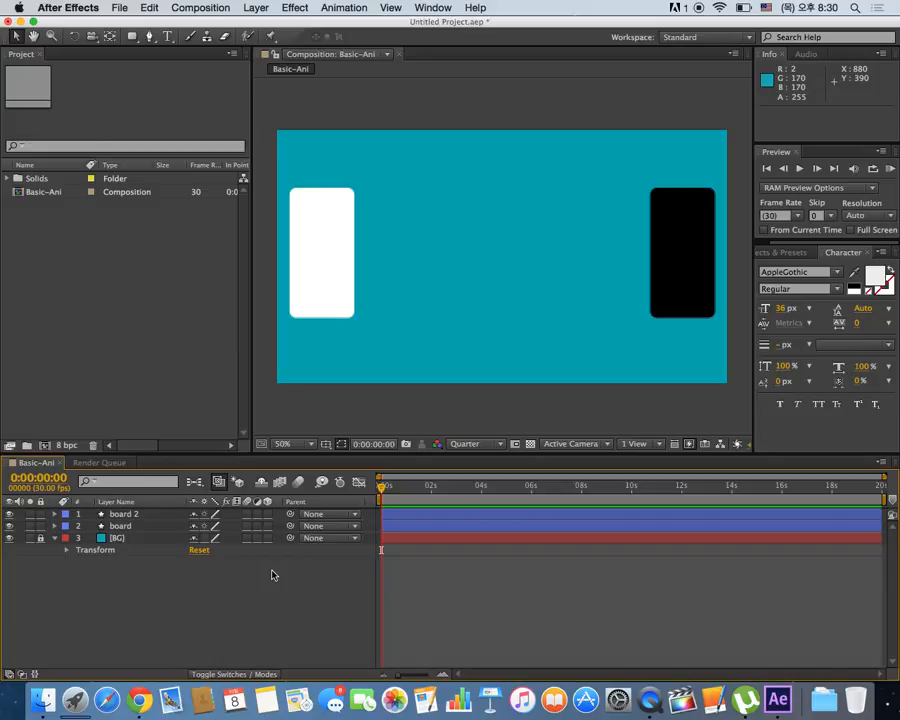
# Step: Move the white board up near the composition's top edge and the black board down to about 1168, 506
pyautogui.click(317, 241)
pyautogui.moveTo(318, 241); pyautogui.dragTo(323, 194)
pyautogui.moveTo(690, 262); pyautogui.dragTo(698, 322)
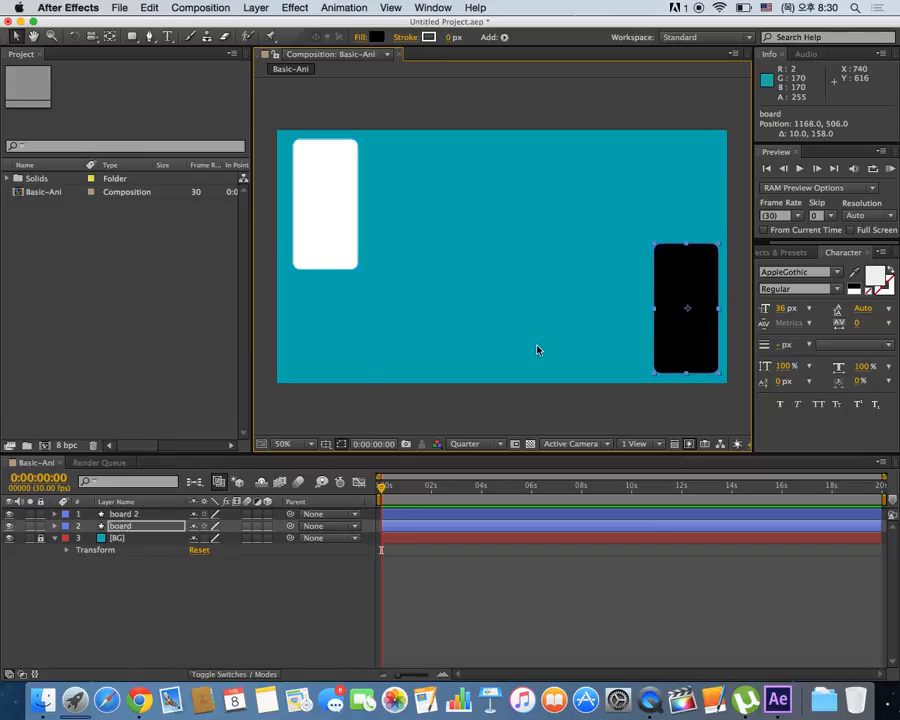
# Step: Solo the black board layer and show the composition's transparency grid behind it
pyautogui.click(131, 528)
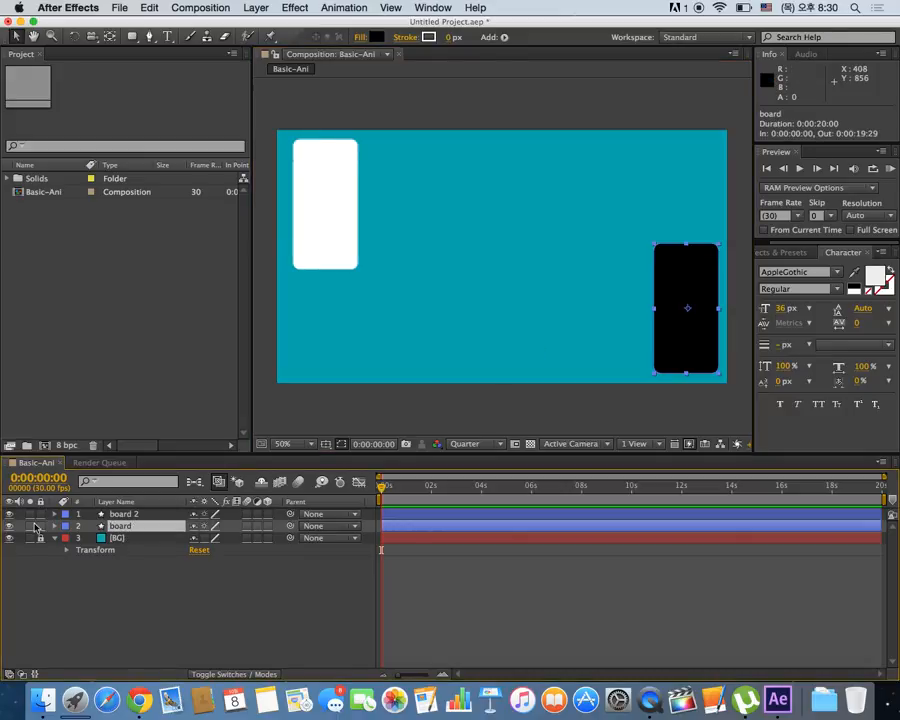
pyautogui.click(31, 526)
pyautogui.click(31, 526)
pyautogui.click(31, 526)
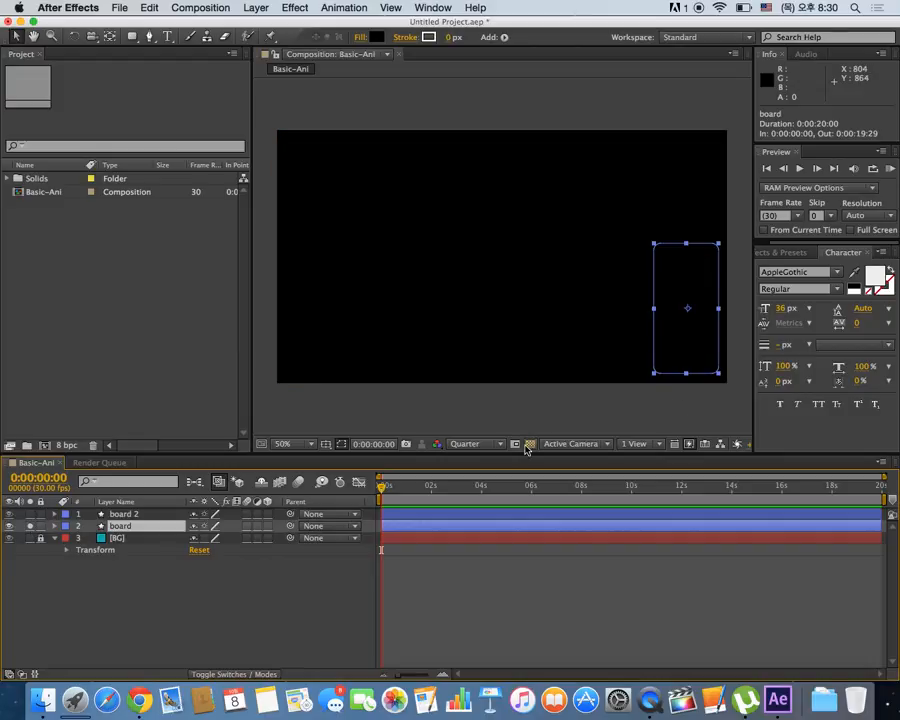
pyautogui.click(529, 445)
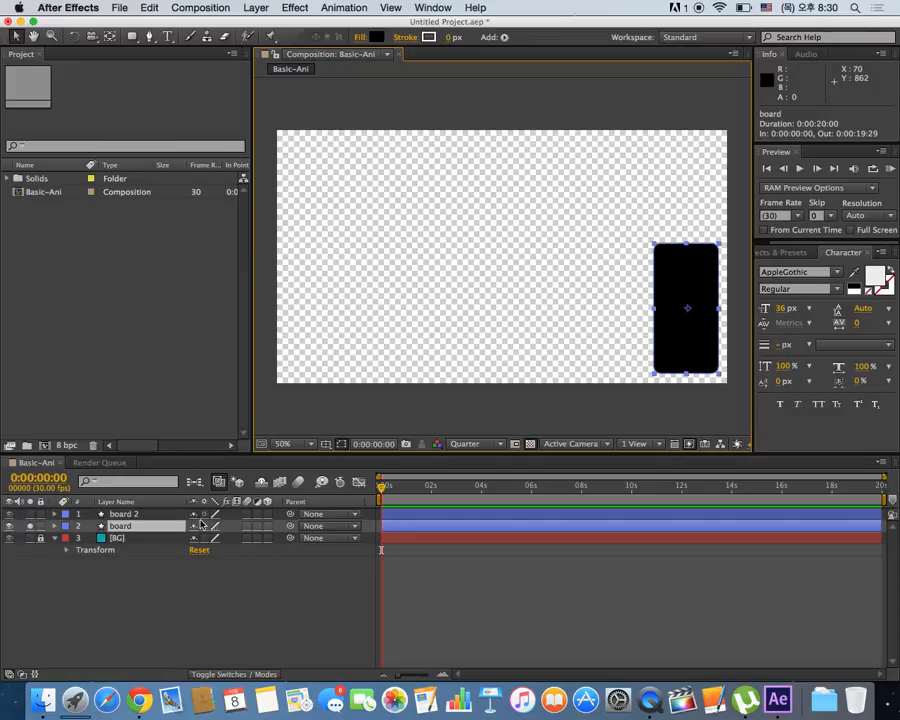
# Step: Keyframe the black board's Position at frame 0, and move the board up to about 1166, 208 at frame 5
pyautogui.press('p')
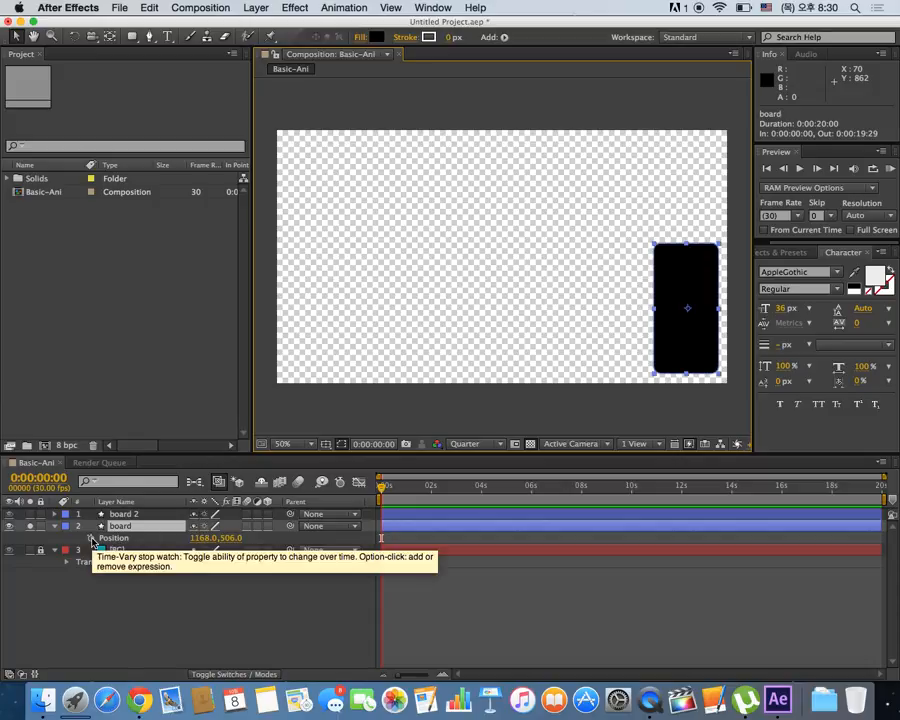
pyautogui.click(91, 539)
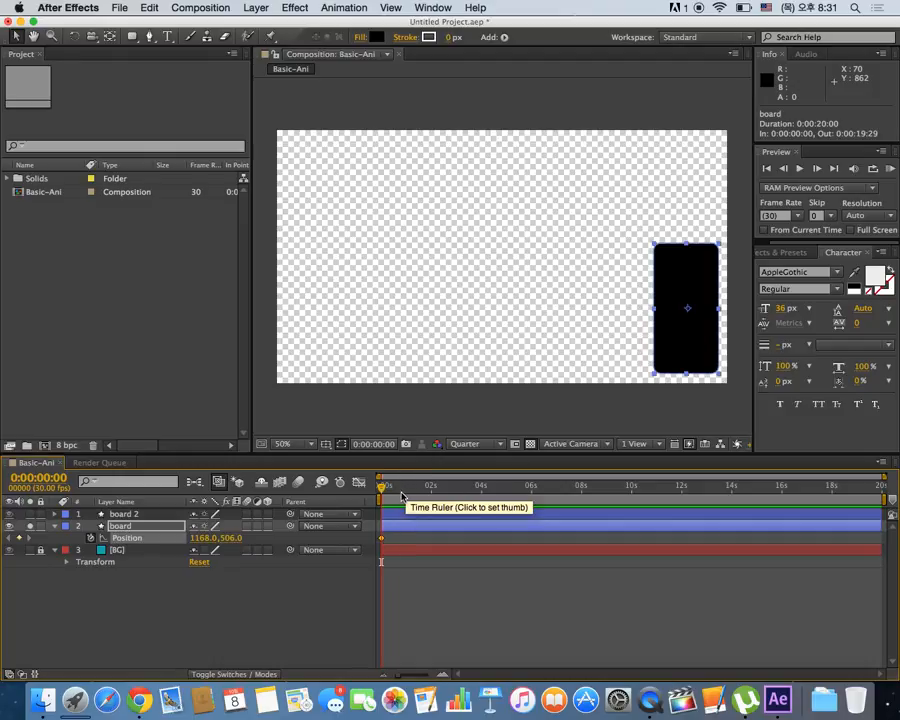
pyautogui.press('=')
pyautogui.press('=')
pyautogui.press('=')
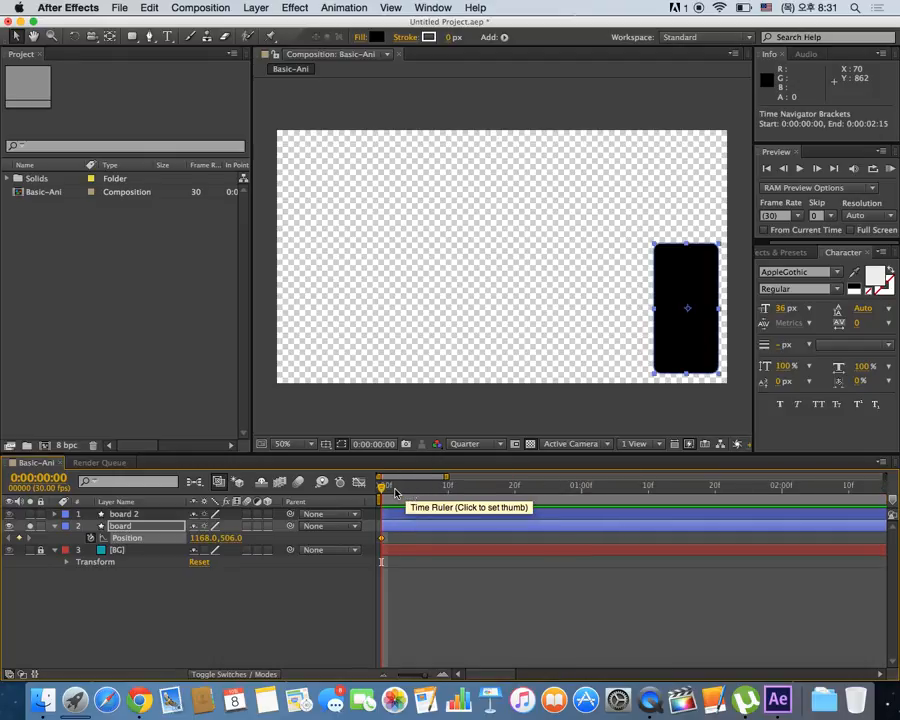
pyautogui.moveTo(382, 488); pyautogui.dragTo(450, 490)
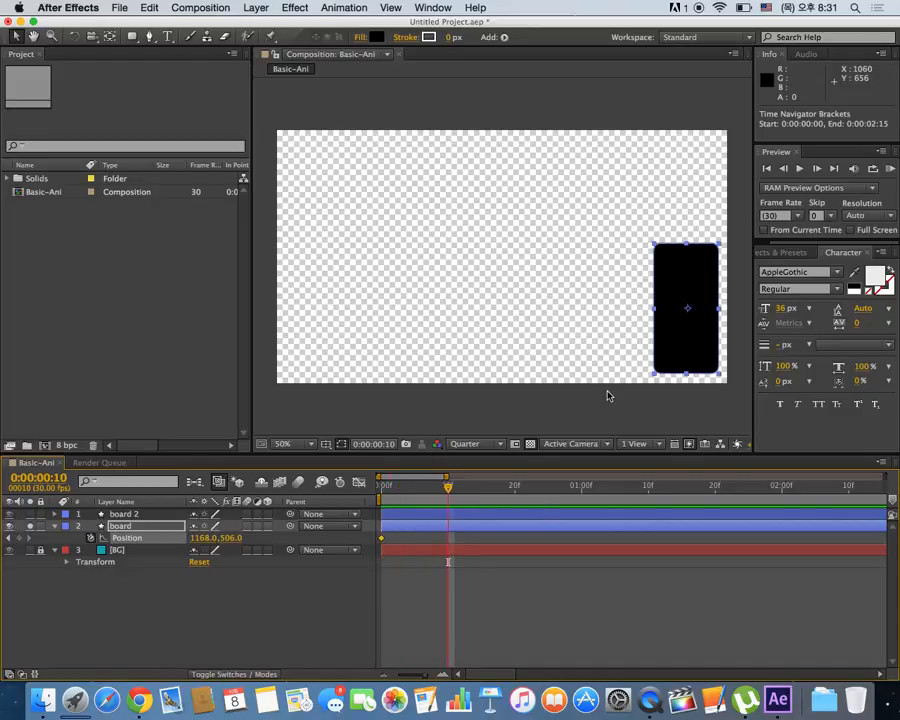
pyautogui.moveTo(448, 489); pyautogui.dragTo(416, 497)
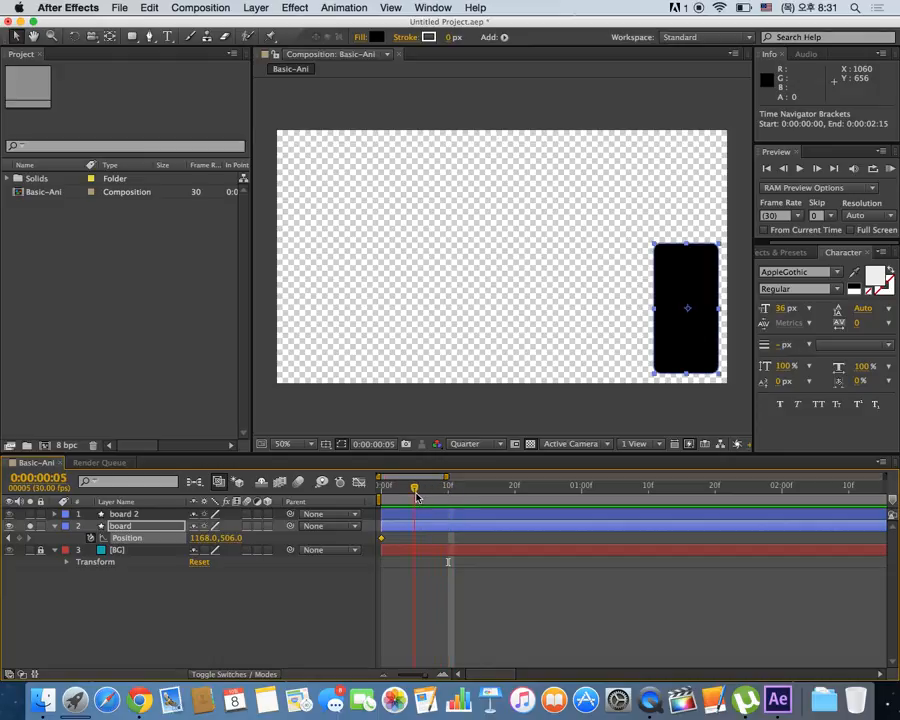
pyautogui.moveTo(693, 327); pyautogui.dragTo(688, 226)
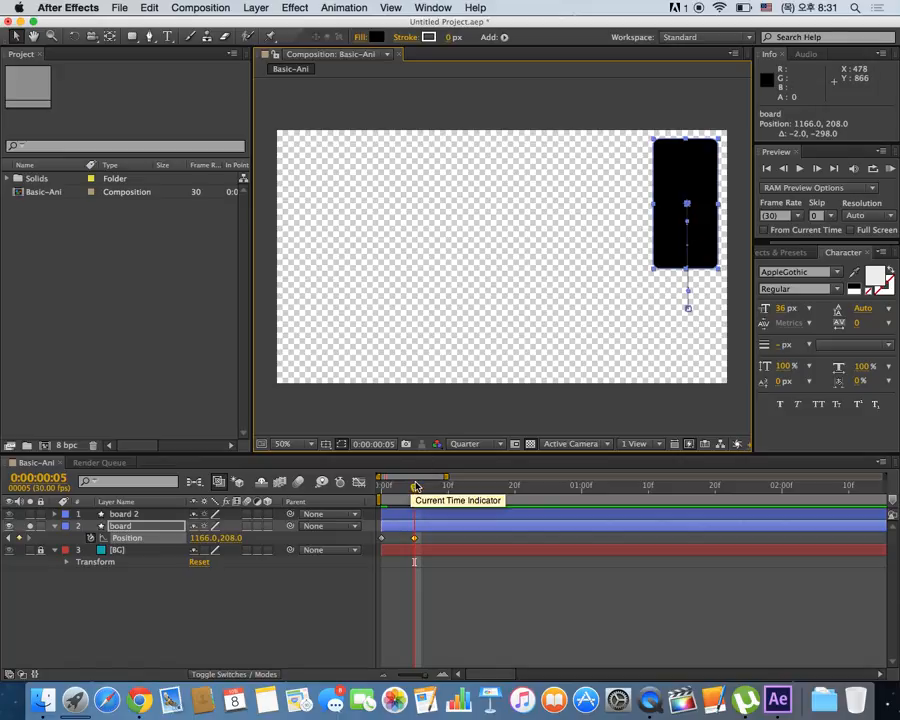
# Step: Add a Position keyframe for the black board at frame 10 and move the board down to about 1166, 530
pyautogui.moveTo(419, 488); pyautogui.dragTo(451, 492)
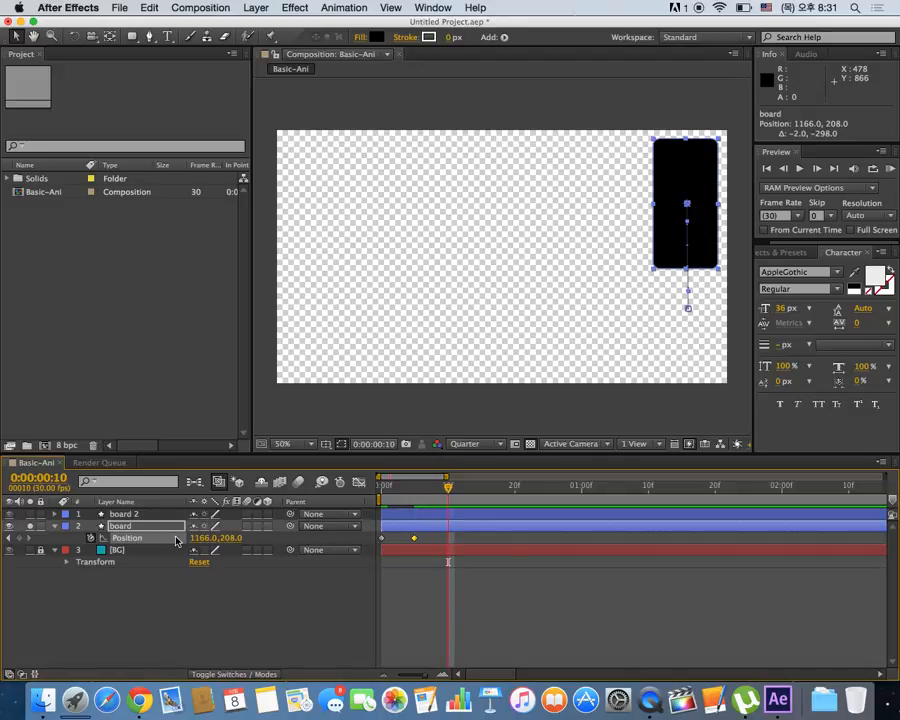
pyautogui.click(19, 540)
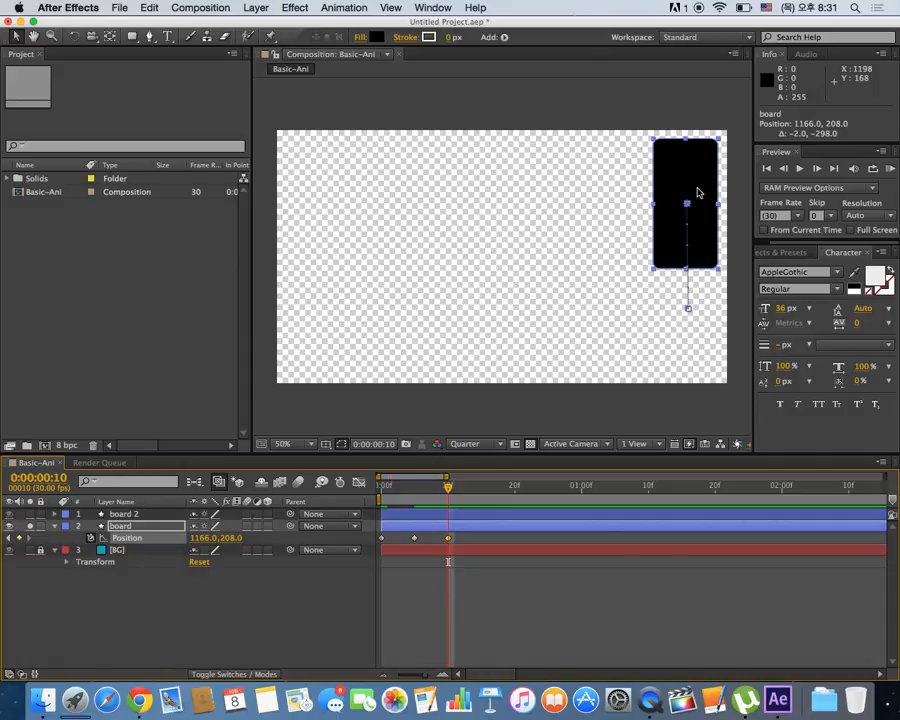
pyautogui.moveTo(679, 227); pyautogui.dragTo(681, 342)
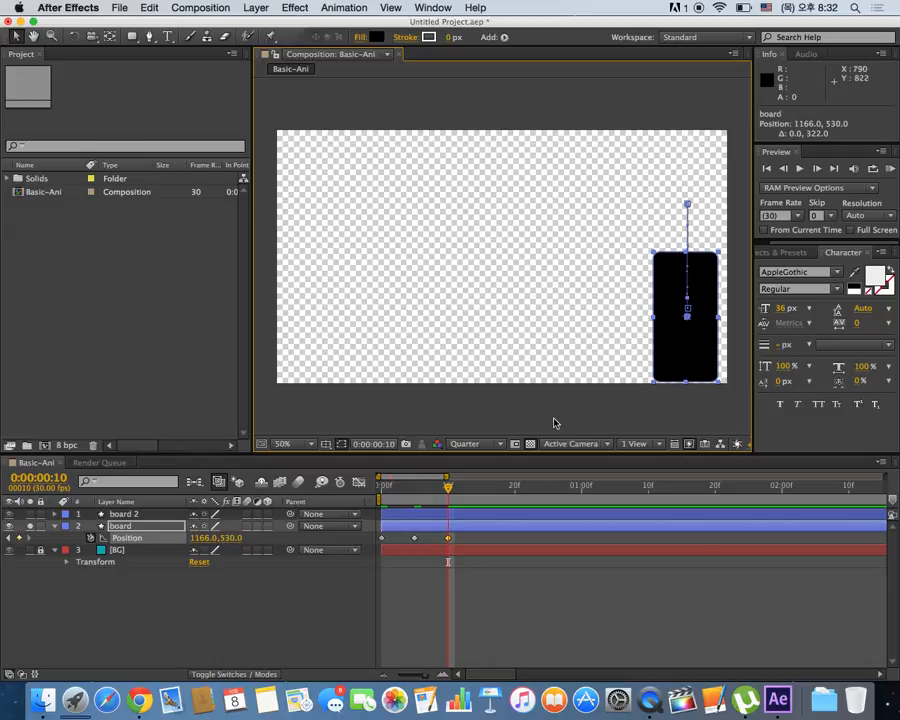
# Step: Play back the black board's up-and-down movement from the start of the composition several times
pyautogui.moveTo(426, 488); pyautogui.dragTo(373, 490)
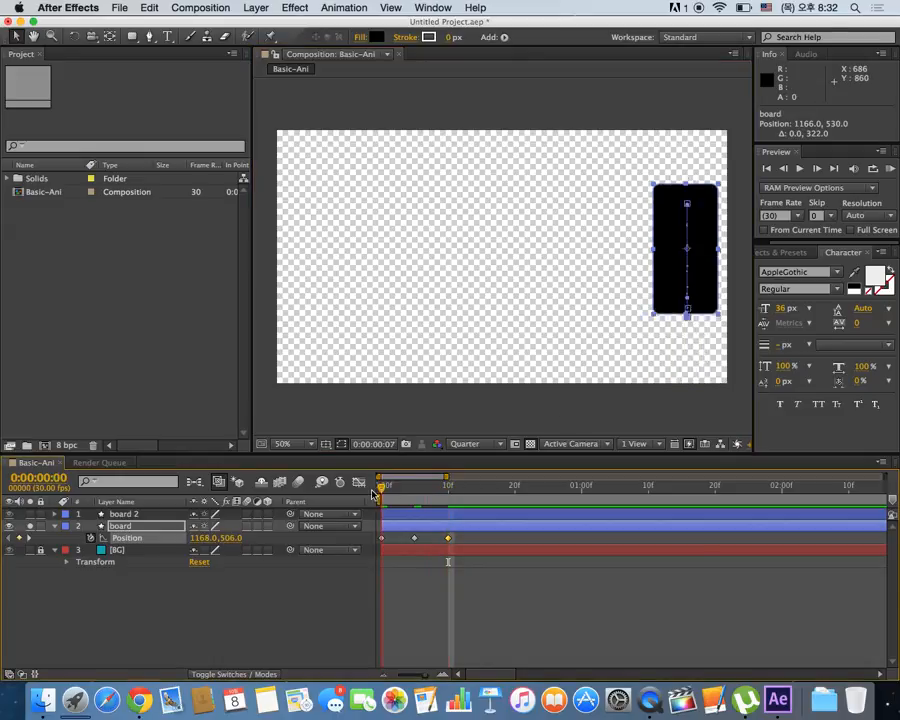
pyautogui.click(493, 589)
pyautogui.press('space')
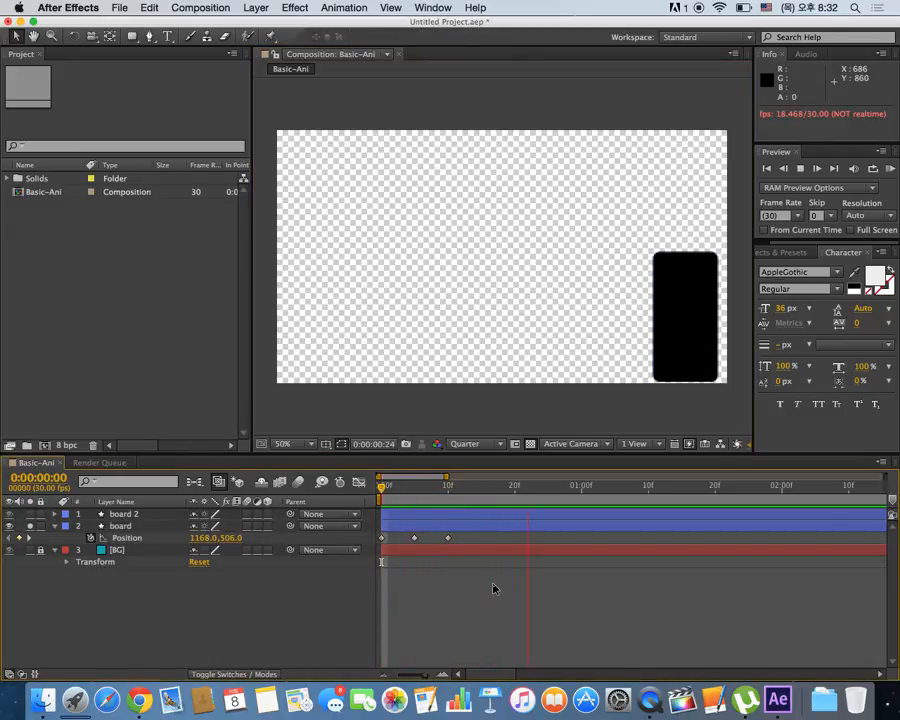
pyautogui.press('space')
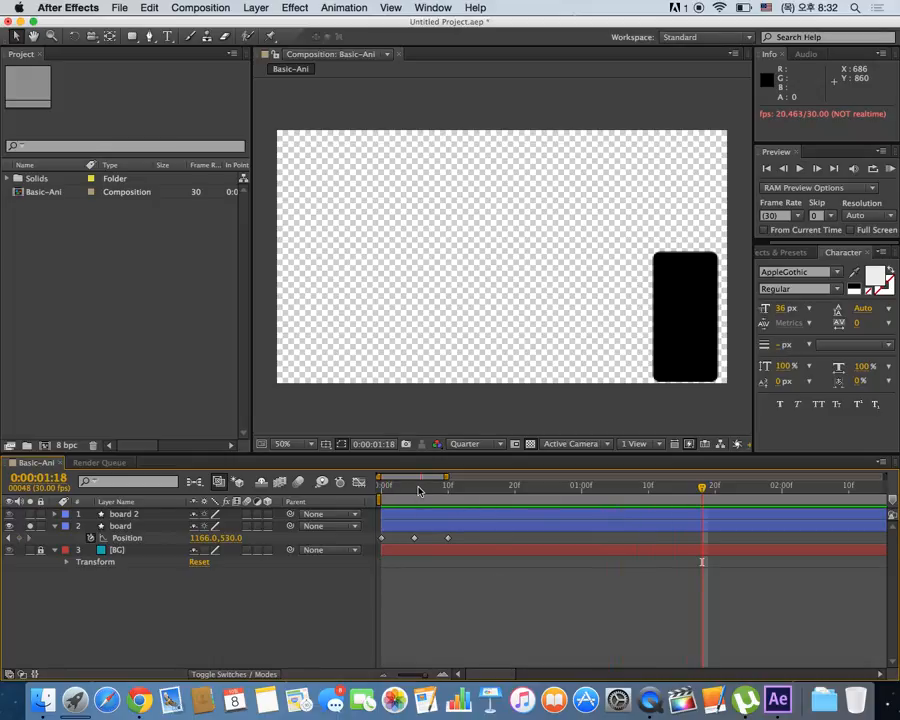
pyautogui.press('space')
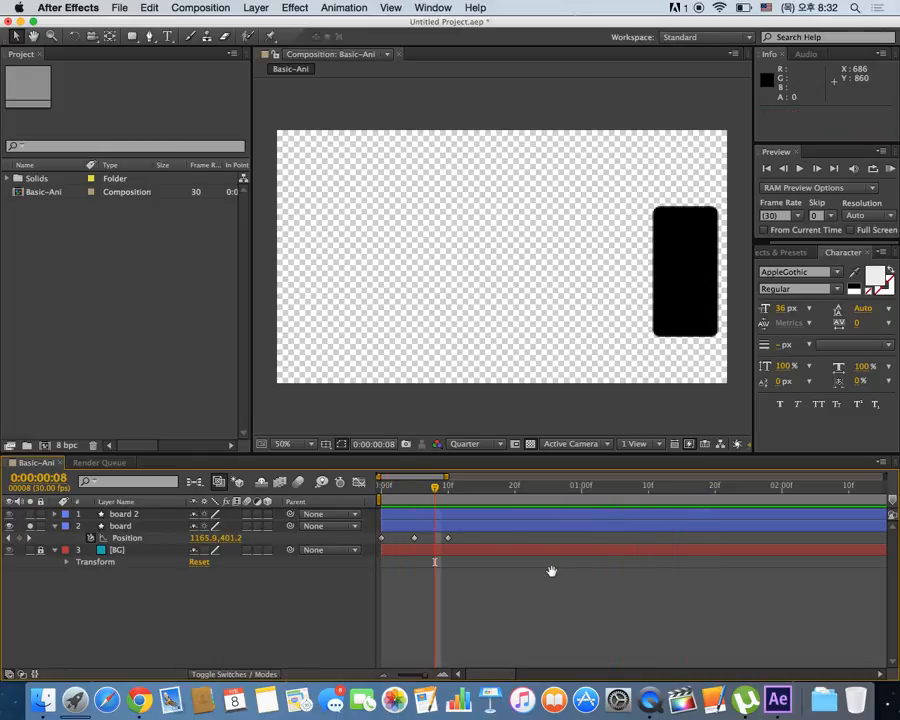
pyautogui.press('space')
pyautogui.press('space')
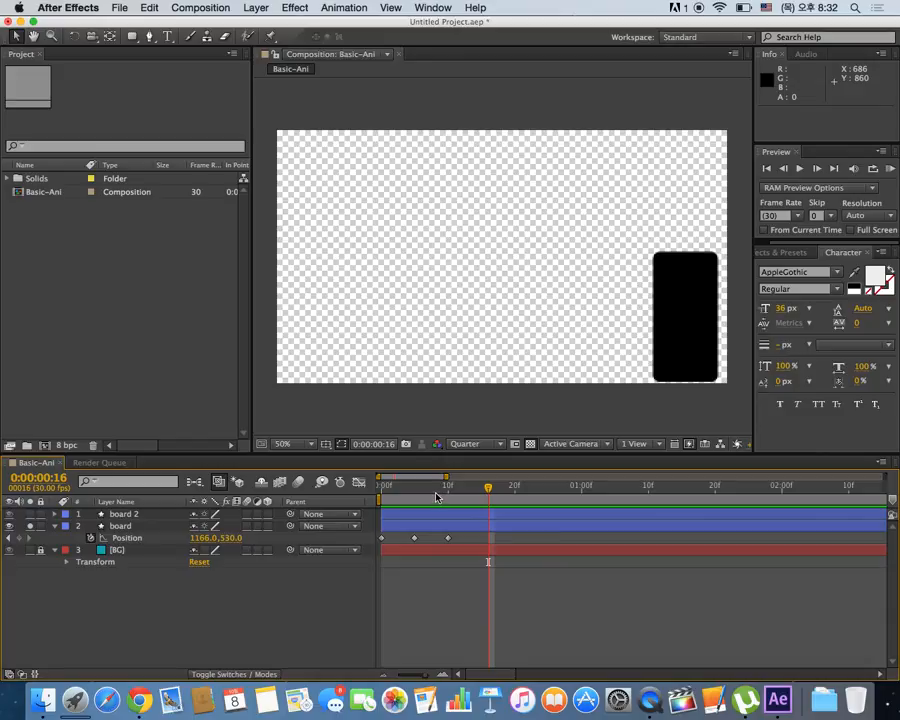
pyautogui.press('space')
pyautogui.press('space')
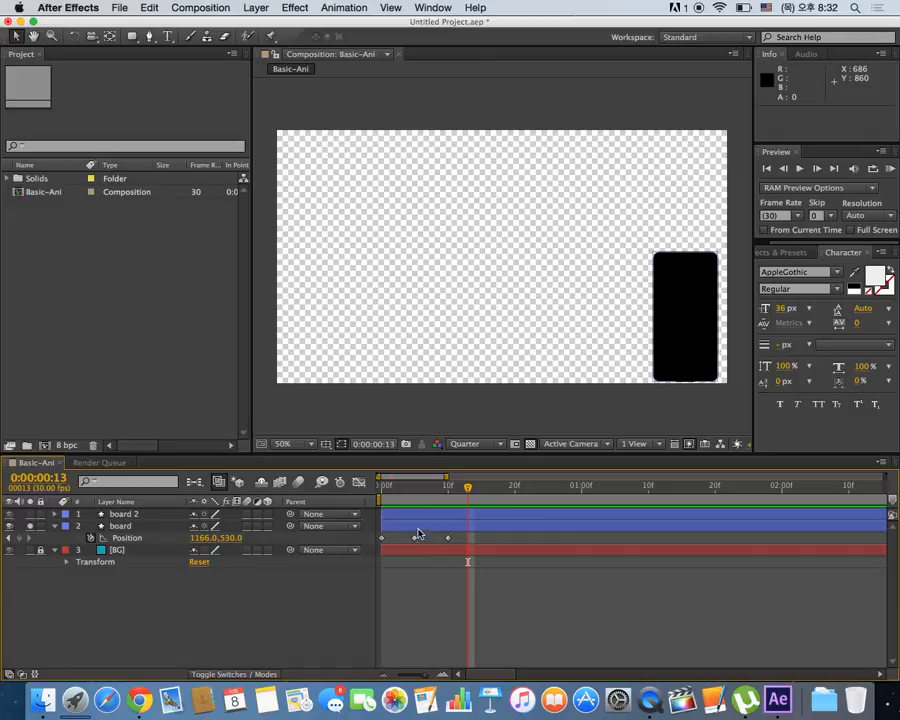
# Step: Copy the black board's Position keyframes at frames 5 and 10, paste them at frame 15, and preview the motion
pyautogui.moveTo(460, 540); pyautogui.dragTo(406, 541)
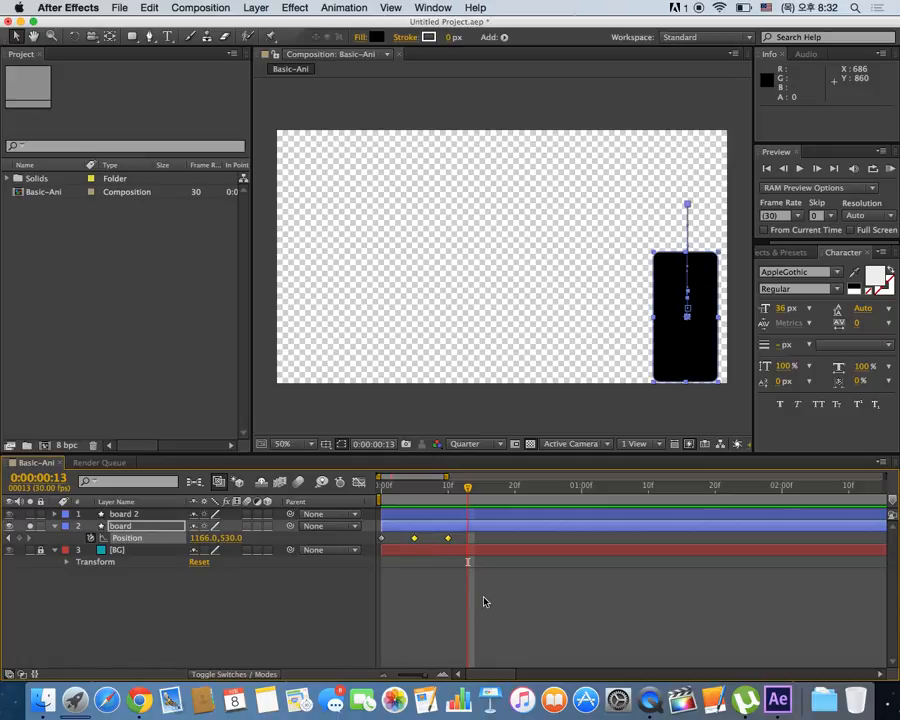
pyautogui.press('super+c')
pyautogui.moveTo(470, 486); pyautogui.dragTo(481, 486)
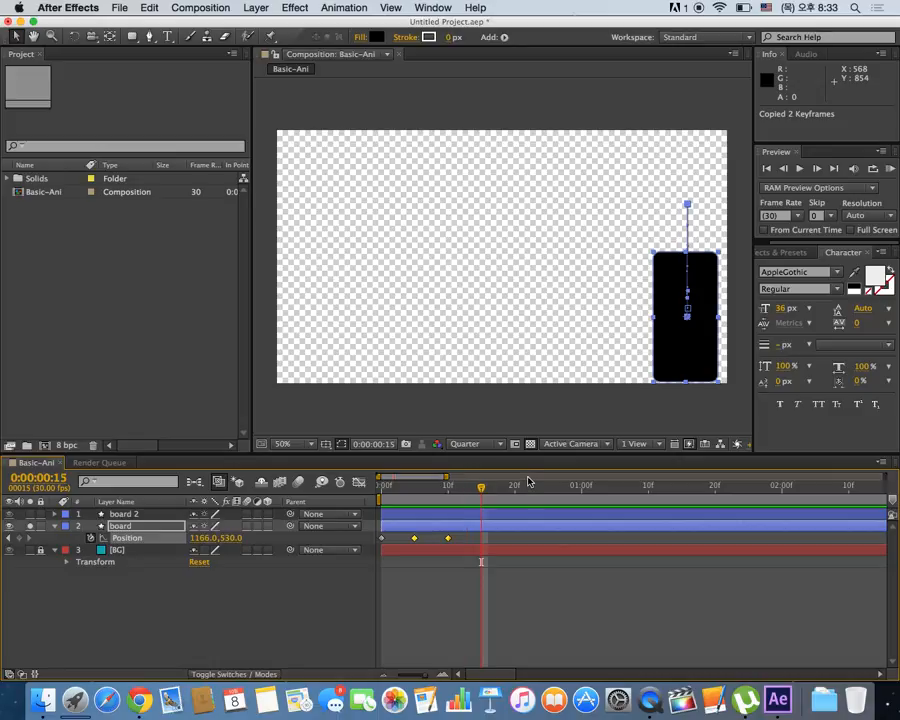
pyautogui.press('super+v')
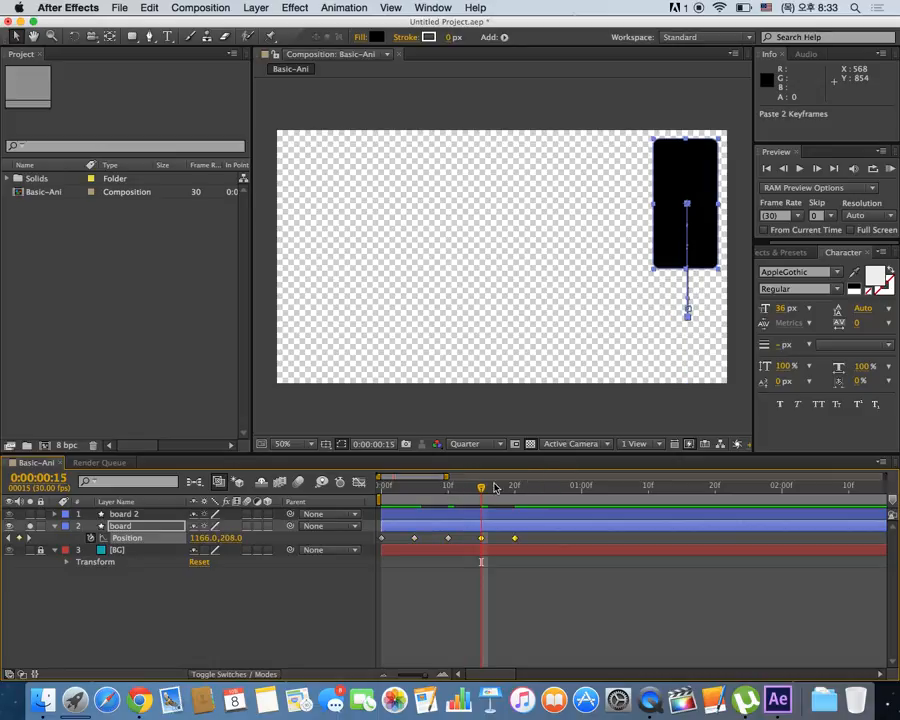
pyautogui.press('space')
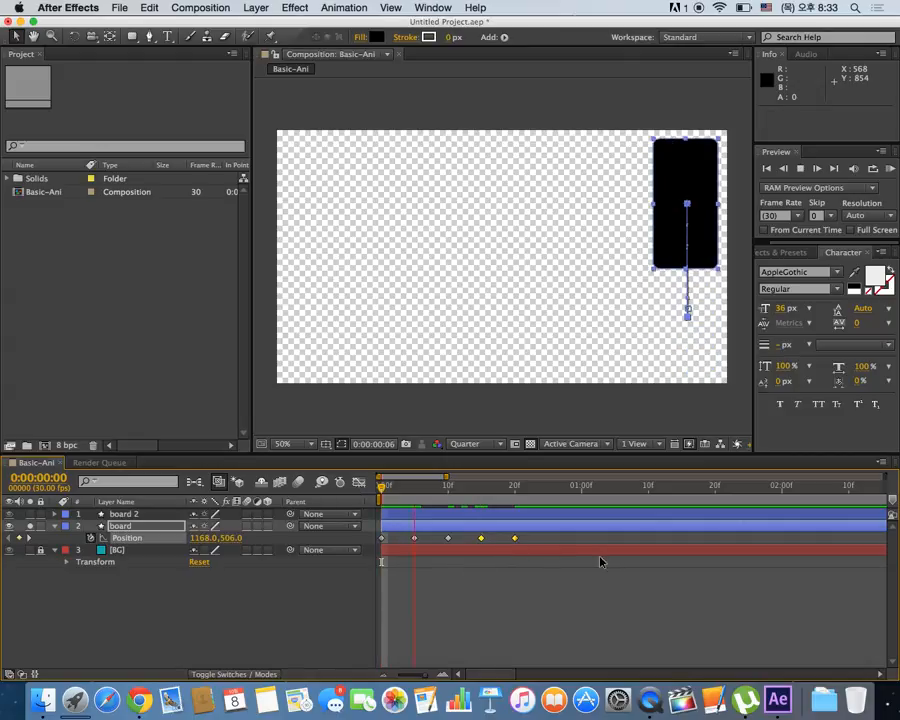
pyautogui.press('space')
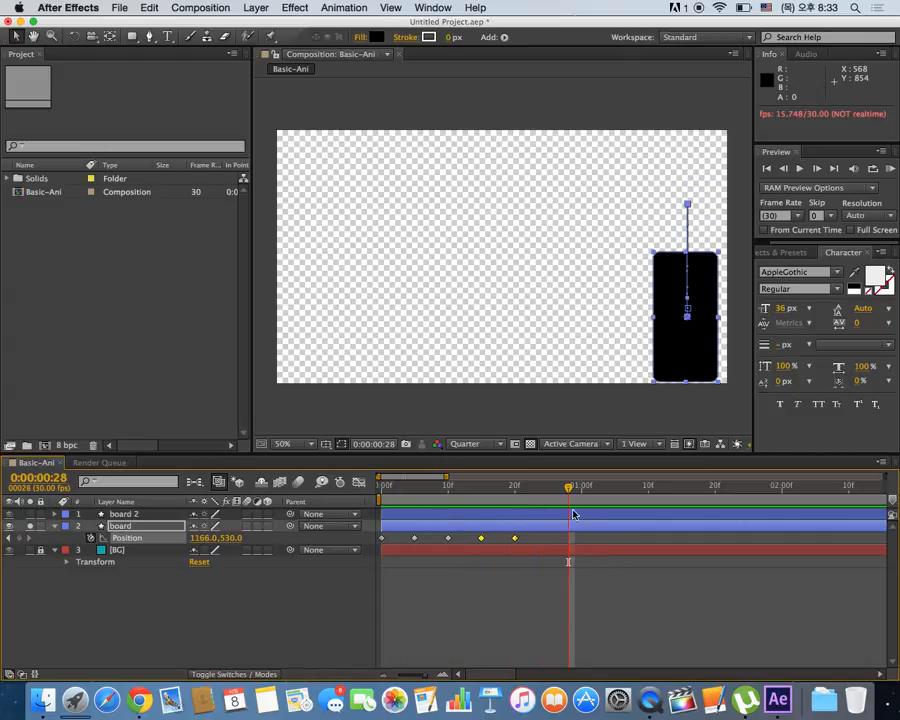
# Step: Paste the copied pair of Position keyframes on the black board at frame 25 and again at 0:00:01:05
pyautogui.moveTo(573, 514); pyautogui.dragTo(548, 513)
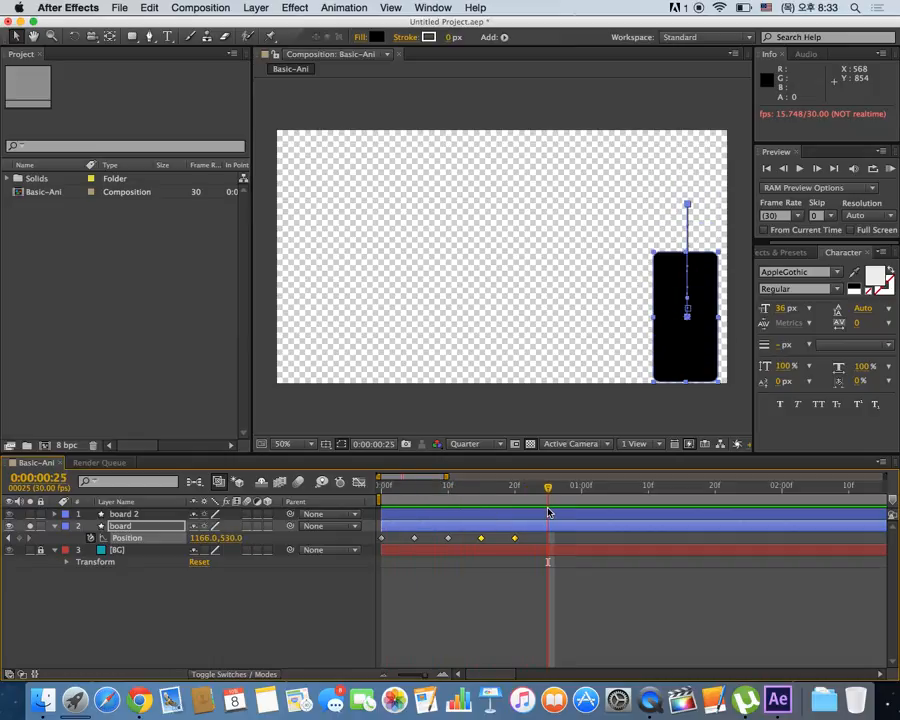
pyautogui.press('super+v')
pyautogui.moveTo(548, 489); pyautogui.dragTo(622, 494)
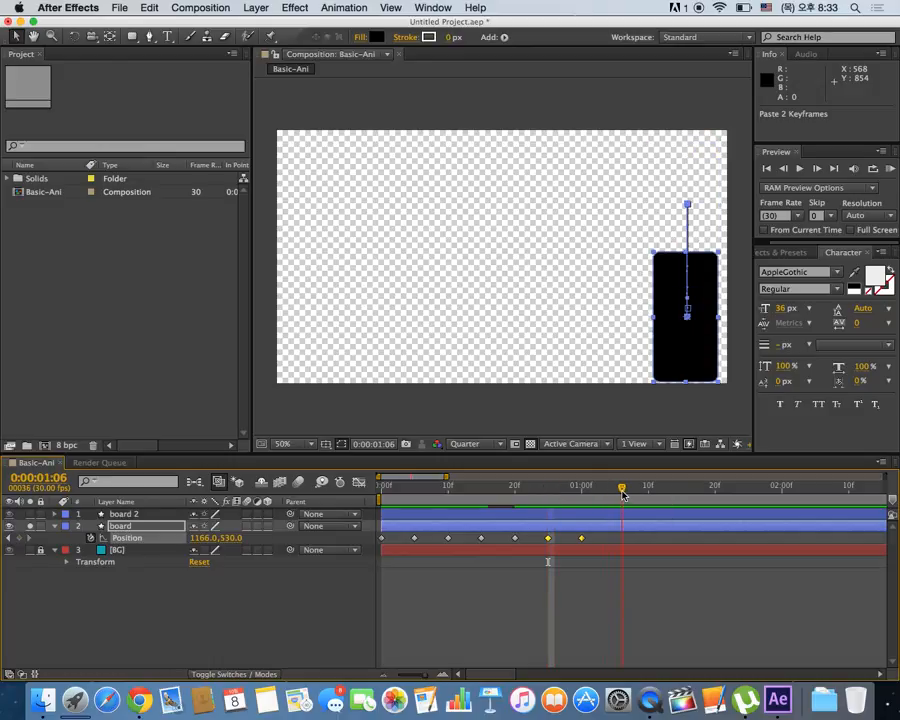
pyautogui.press('super+v')
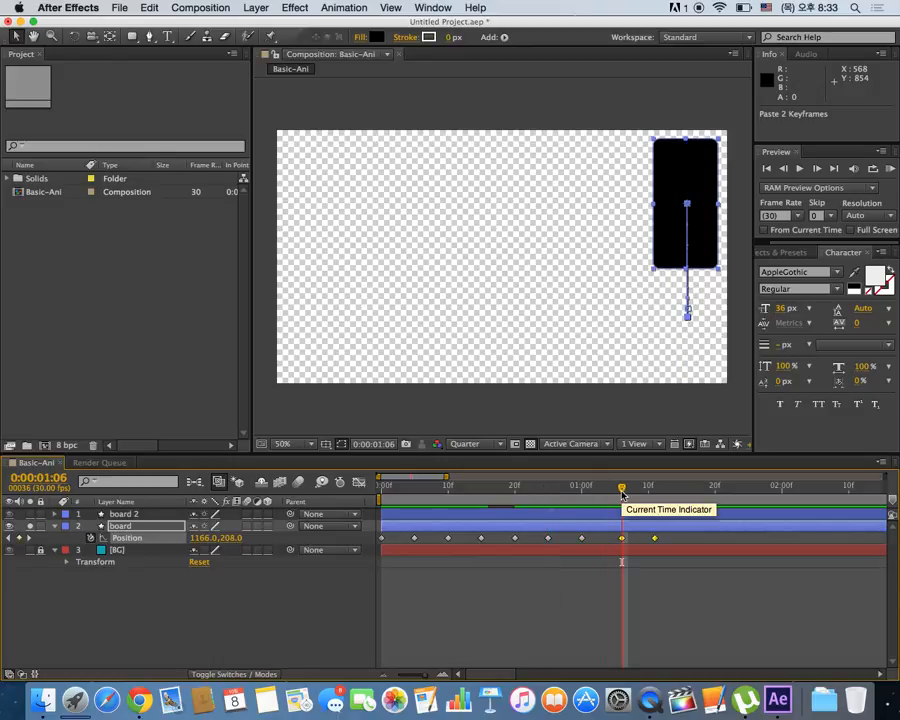
pyautogui.press('super+z')
pyautogui.click(620, 494)
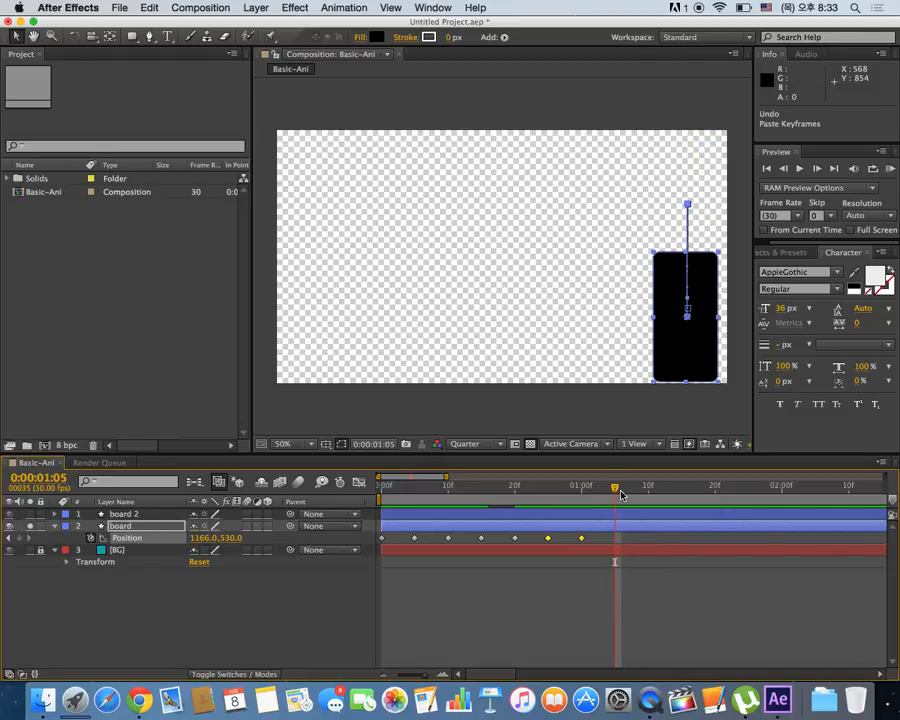
pyautogui.press('super+v')
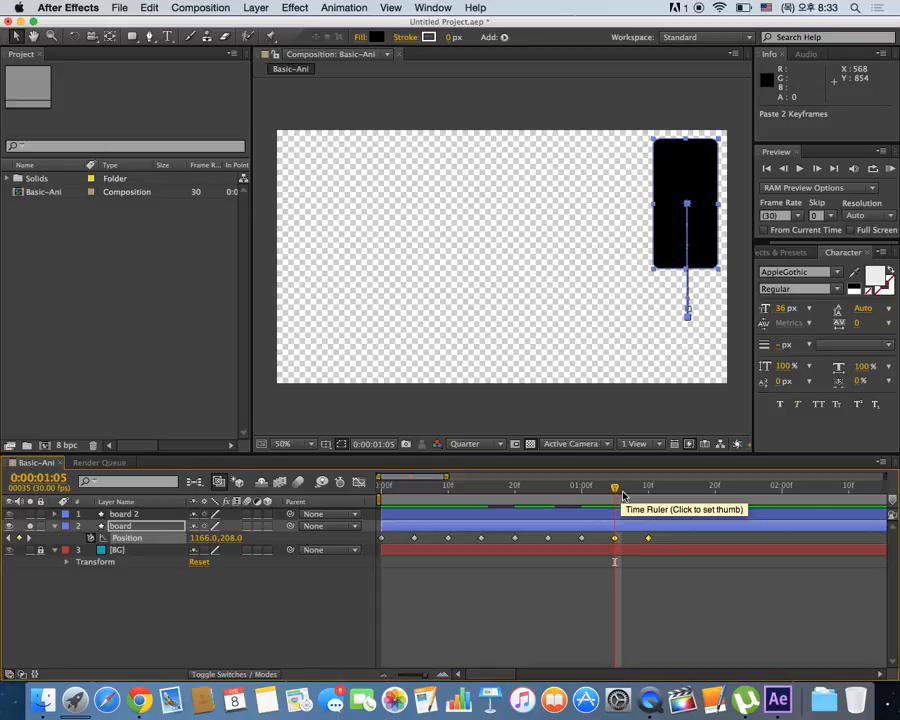
# Step: Preview the black board's repeated up-and-down animation from the beginning
pyautogui.moveTo(618, 494); pyautogui.dragTo(433, 494)
pyautogui.press('space')
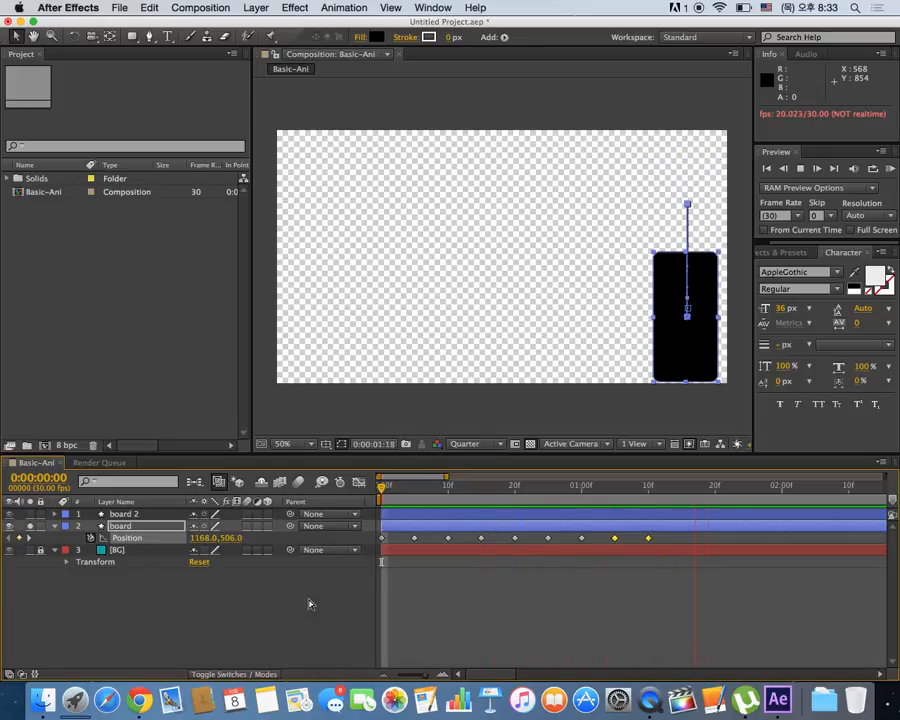
pyautogui.moveTo(476, 494); pyautogui.dragTo(404, 500)
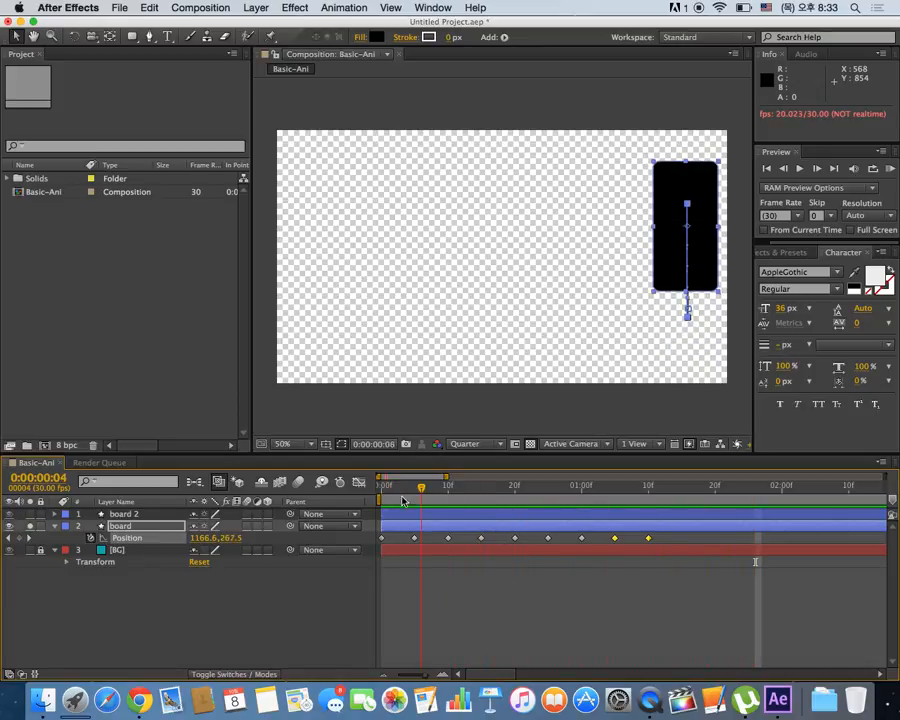
pyautogui.press('space')
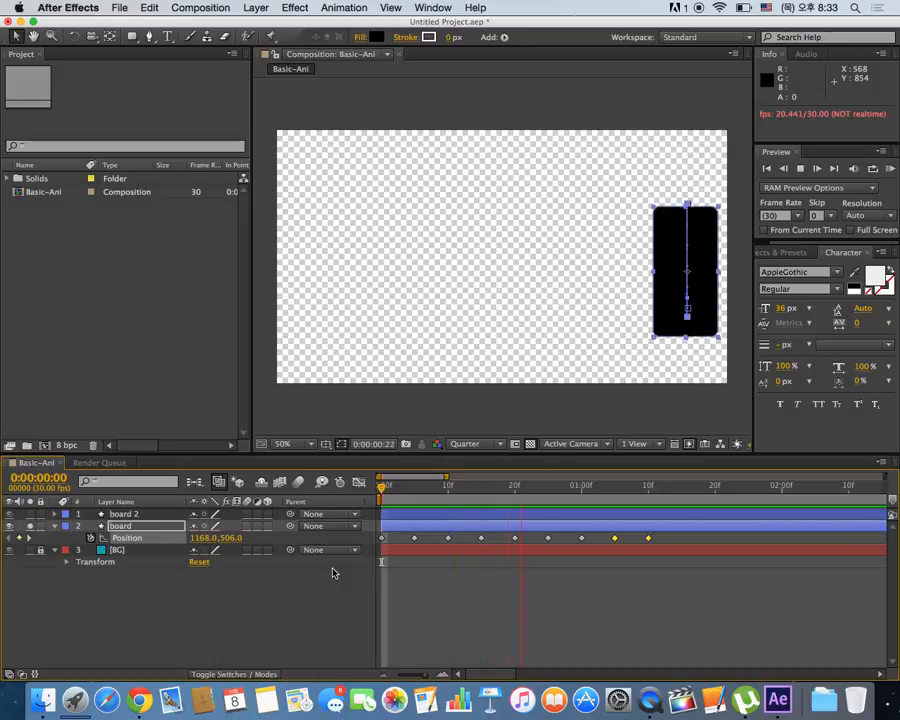
pyautogui.press('space')
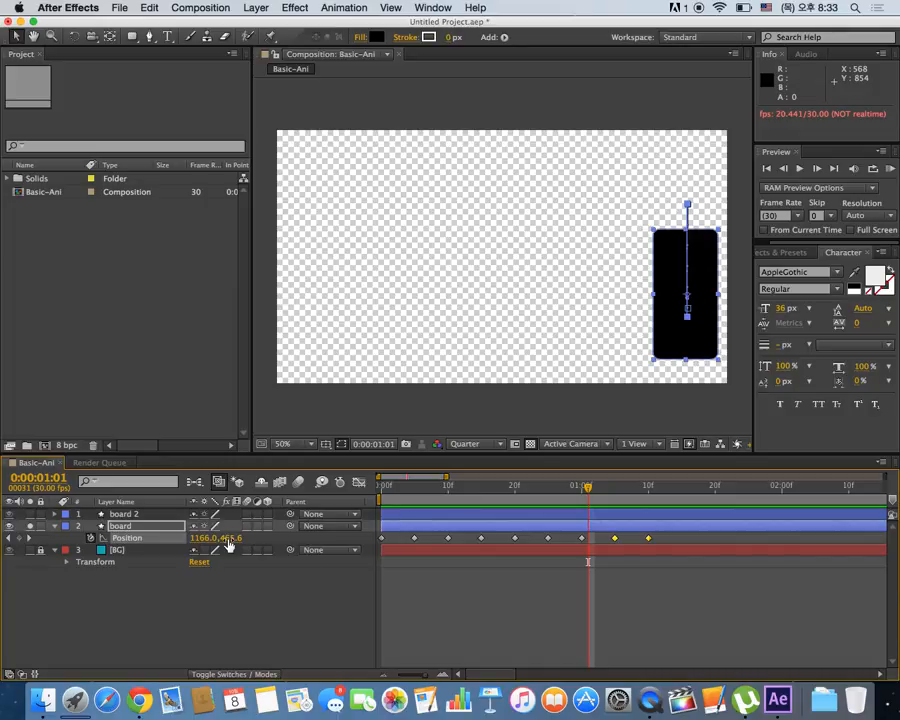
# Step: Solo the white board layer (board 2) instead of the black one and set its first Position keyframe at frame 5
pyautogui.click(31, 525)
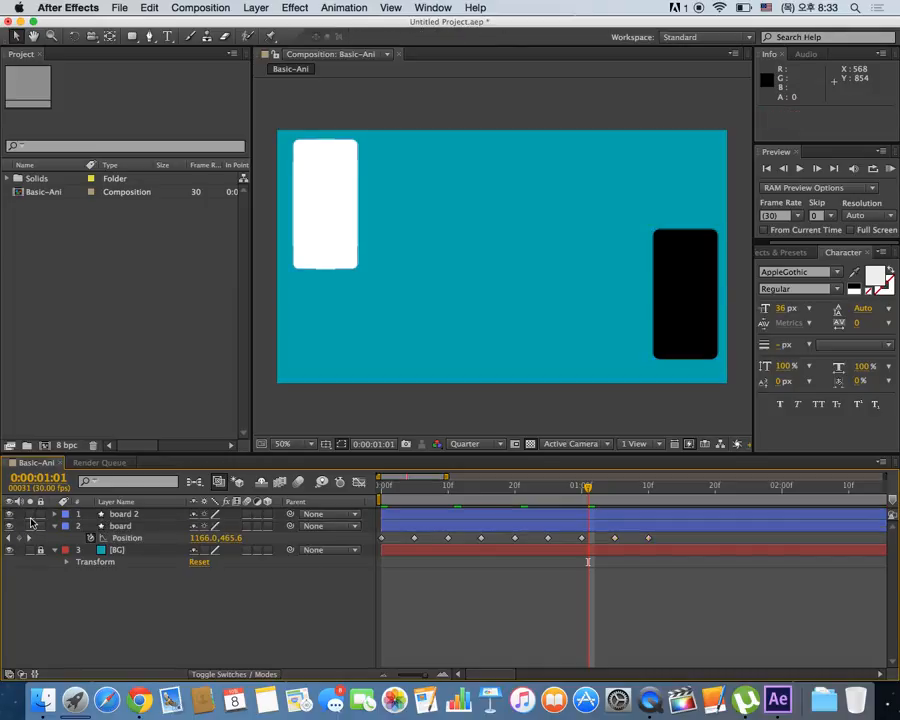
pyautogui.click(31, 514)
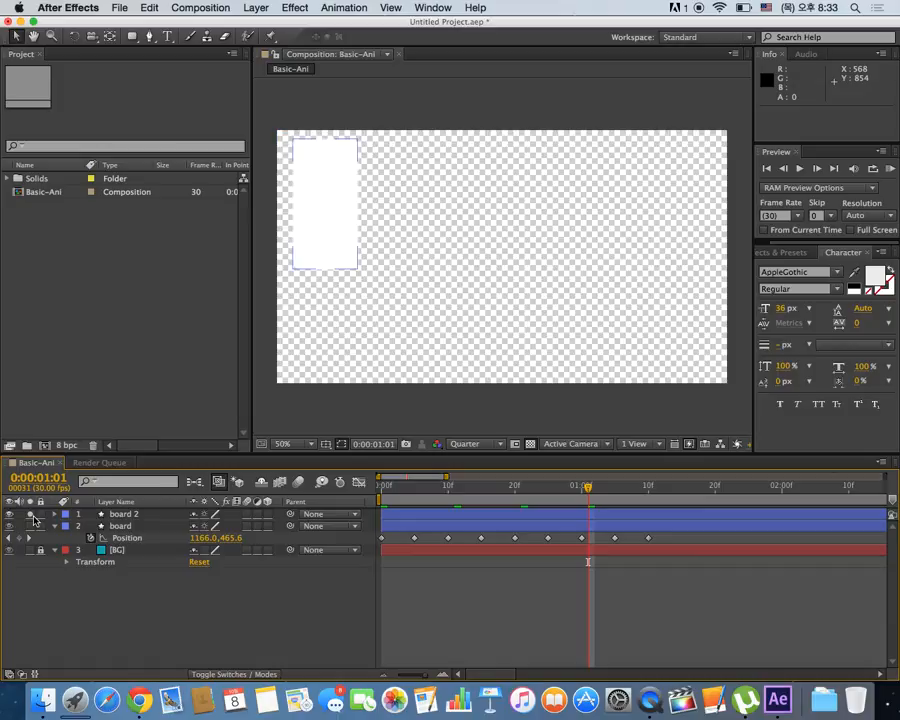
pyautogui.click(393, 487)
pyautogui.click(378, 487)
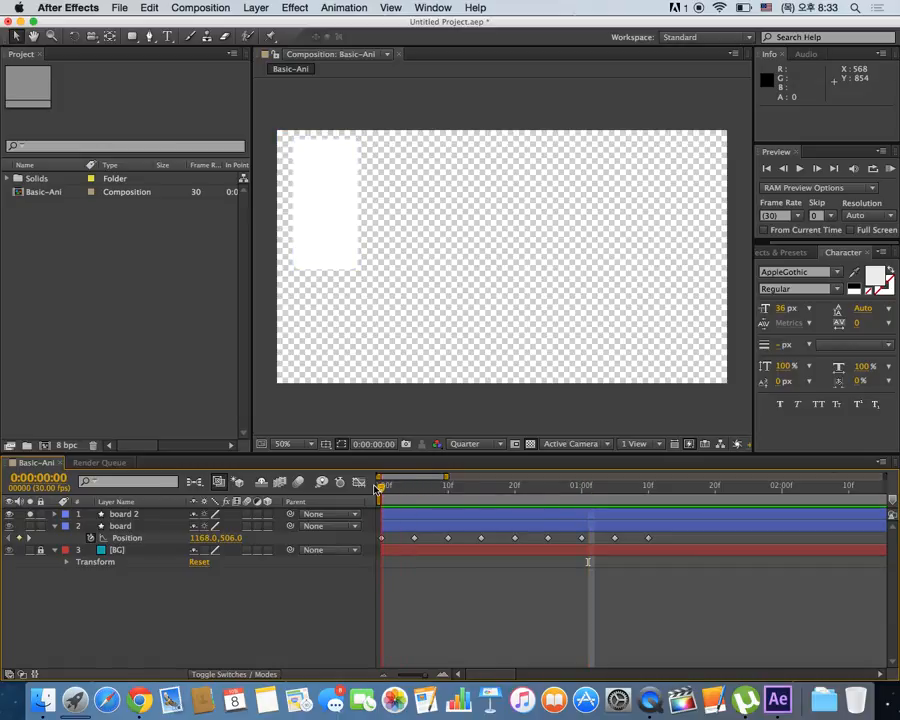
pyautogui.moveTo(380, 487); pyautogui.dragTo(414, 488)
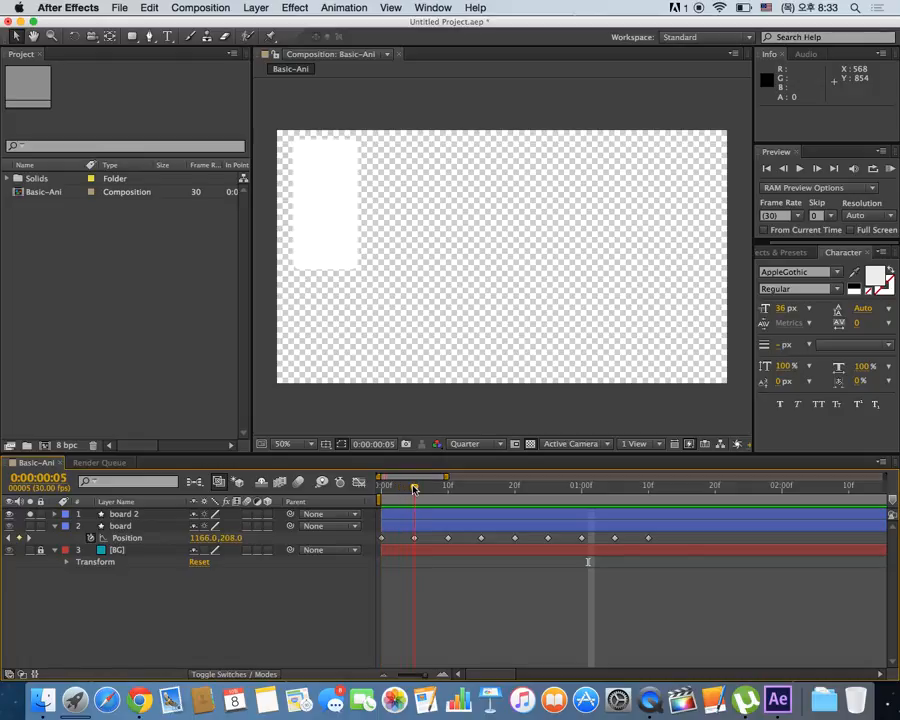
pyautogui.click(138, 514)
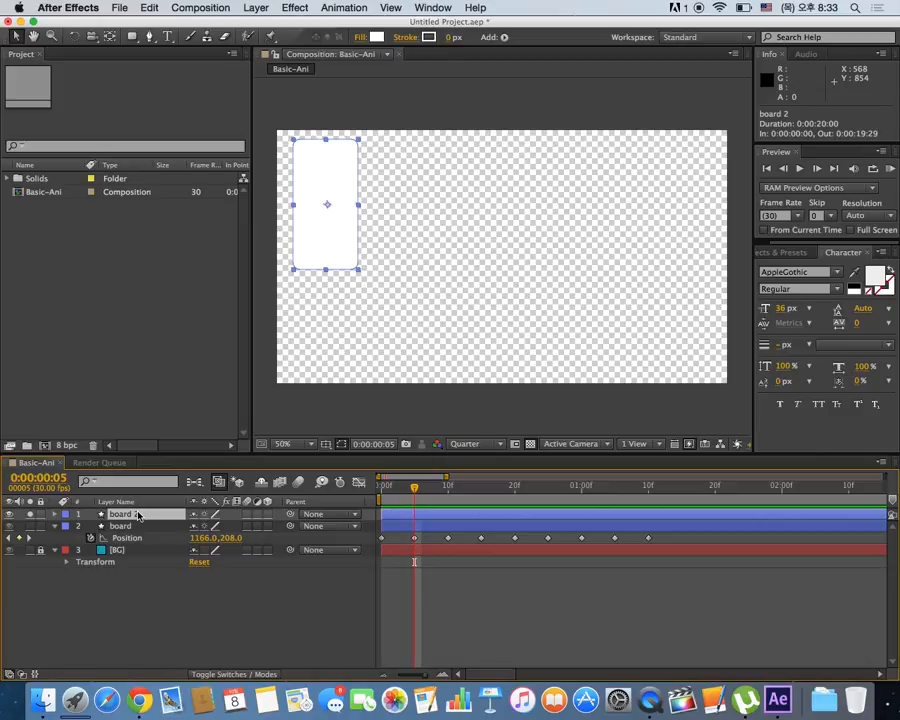
pyautogui.hotkey('alt', 'shift', 'p')
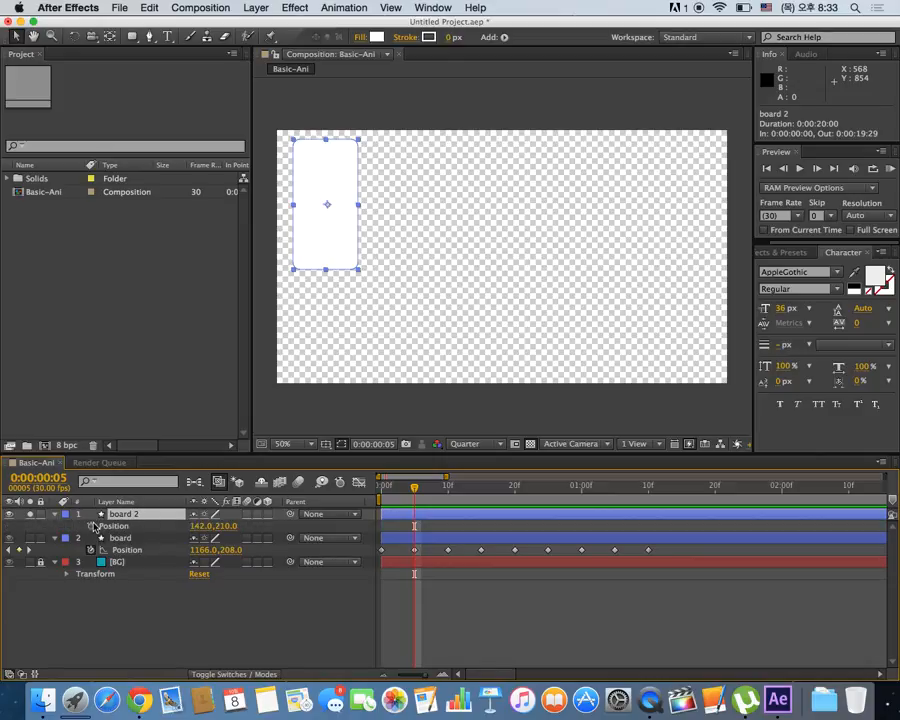
# Step: Keyframe the white board vertically to Position Y about 498 at frame 10, 192 at frame 15 and 432 at frame 20
pyautogui.moveTo(414, 487); pyautogui.dragTo(448, 490)
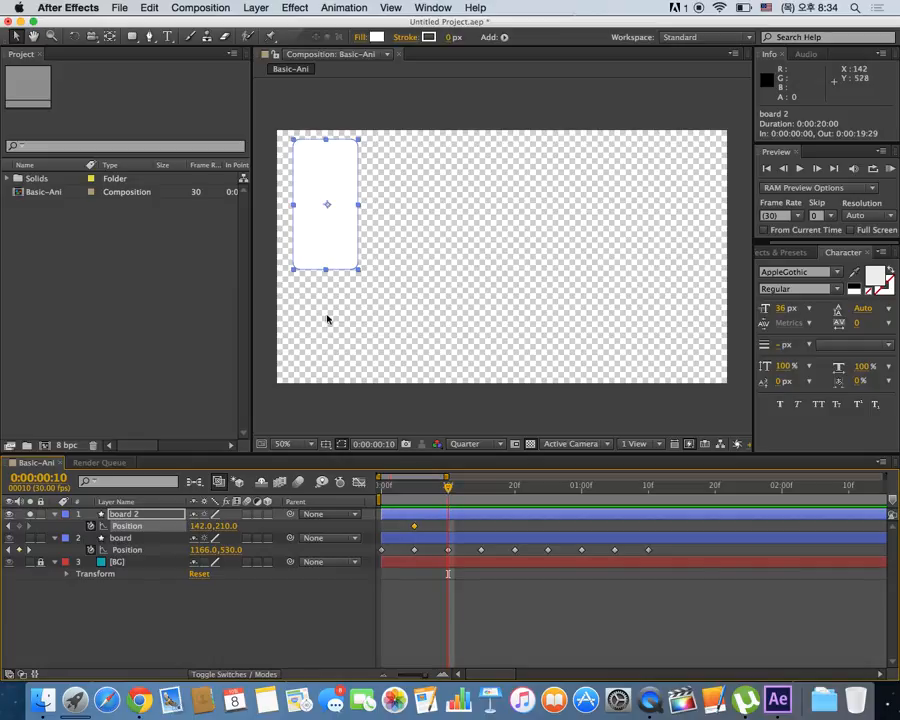
pyautogui.moveTo(328, 243); pyautogui.dragTo(327, 342)
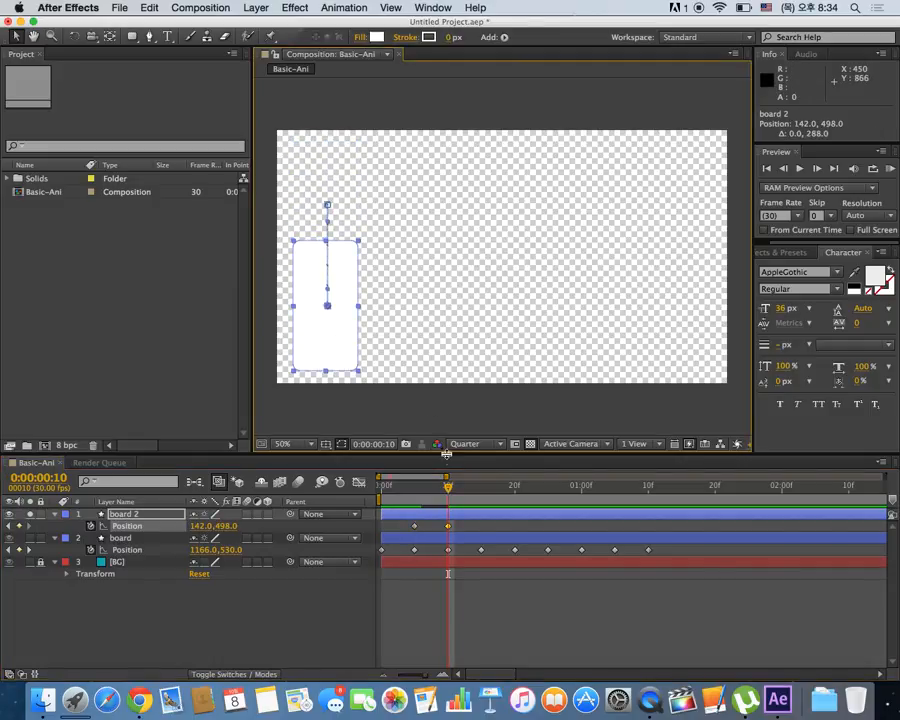
pyautogui.moveTo(453, 487); pyautogui.dragTo(482, 487)
pyautogui.moveTo(343, 350); pyautogui.dragTo(352, 241)
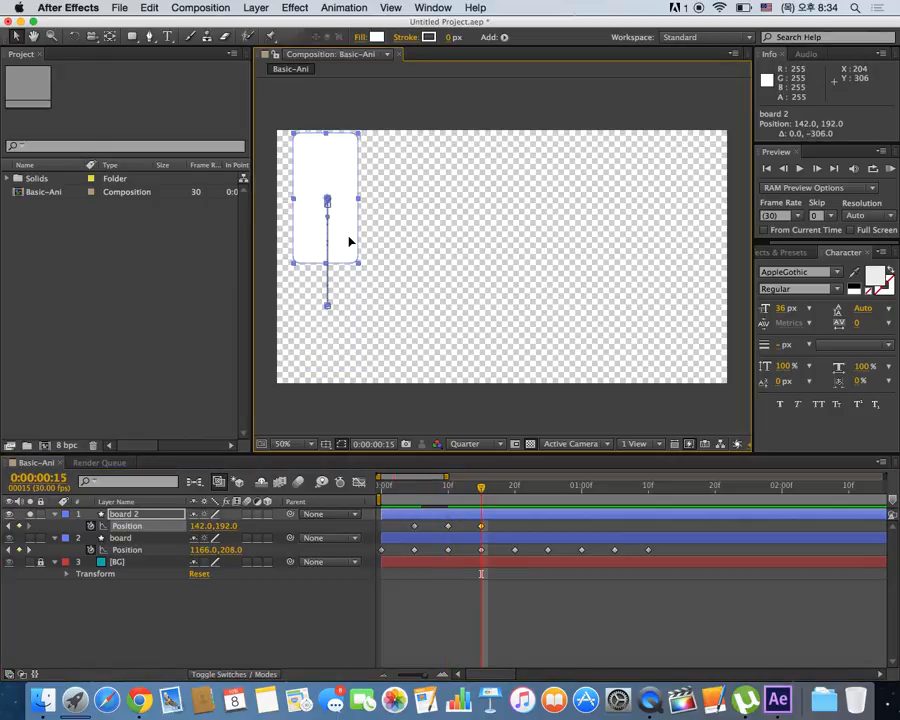
pyautogui.moveTo(502, 487); pyautogui.dragTo(517, 487)
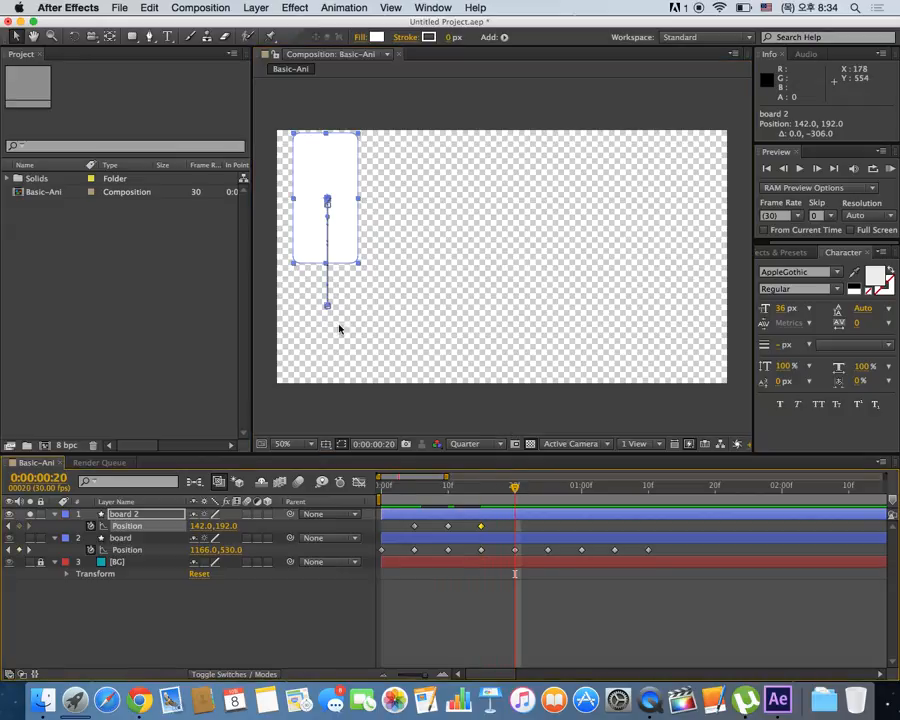
pyautogui.click(313, 253)
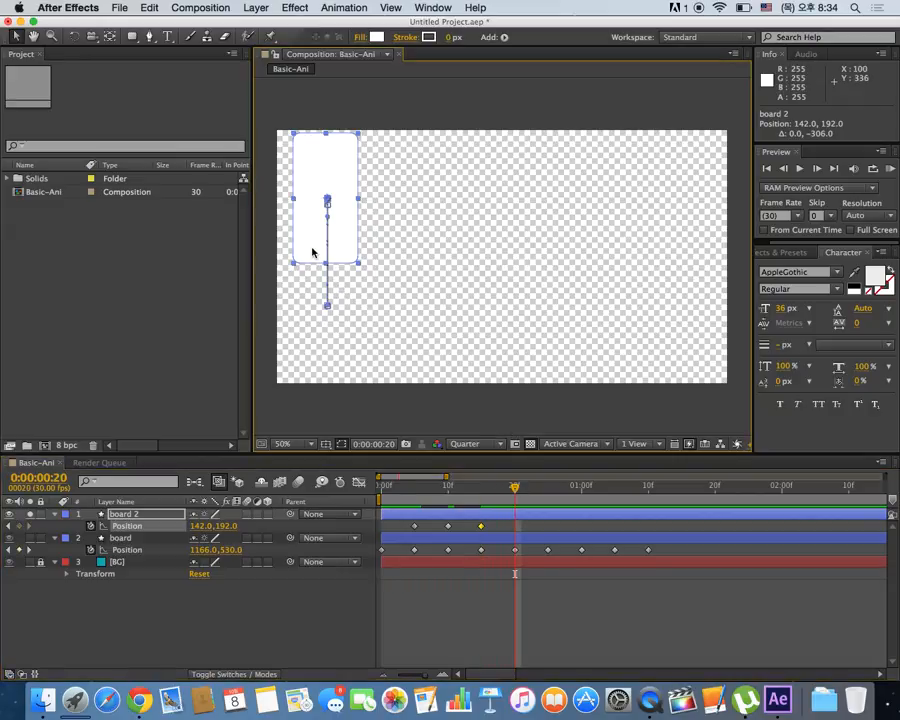
pyautogui.moveTo(313, 253); pyautogui.dragTo(315, 339)
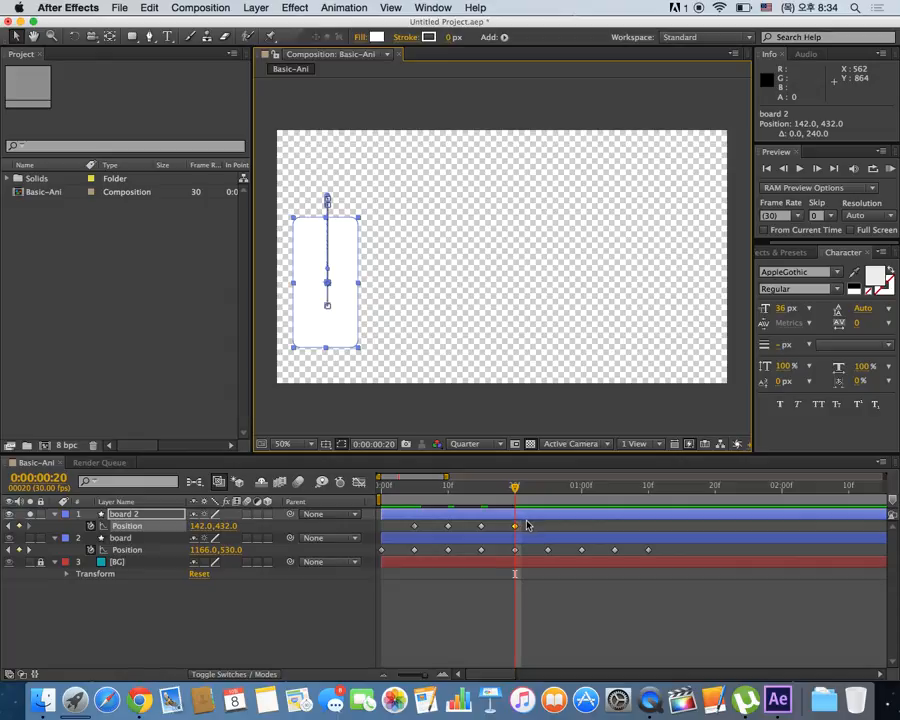
# Step: Copy the white board's Position keyframes at frames 10, 15 and 20 and paste them at frame 25
pyautogui.moveTo(528, 521); pyautogui.dragTo(447, 535)
pyautogui.press('super+c')
pyautogui.moveTo(518, 488); pyautogui.dragTo(548, 489)
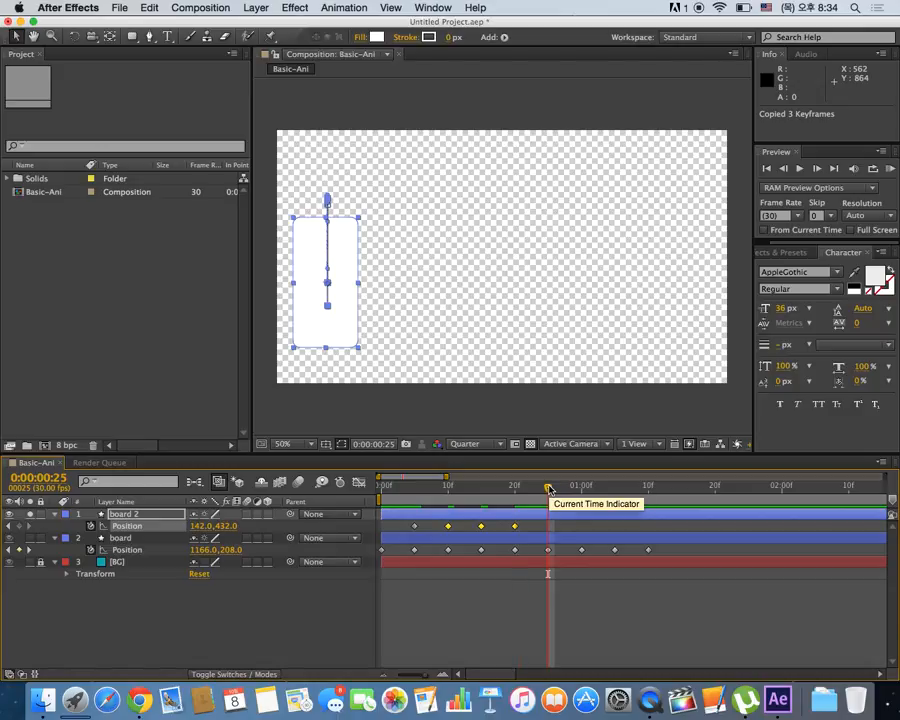
pyautogui.press('super+v')
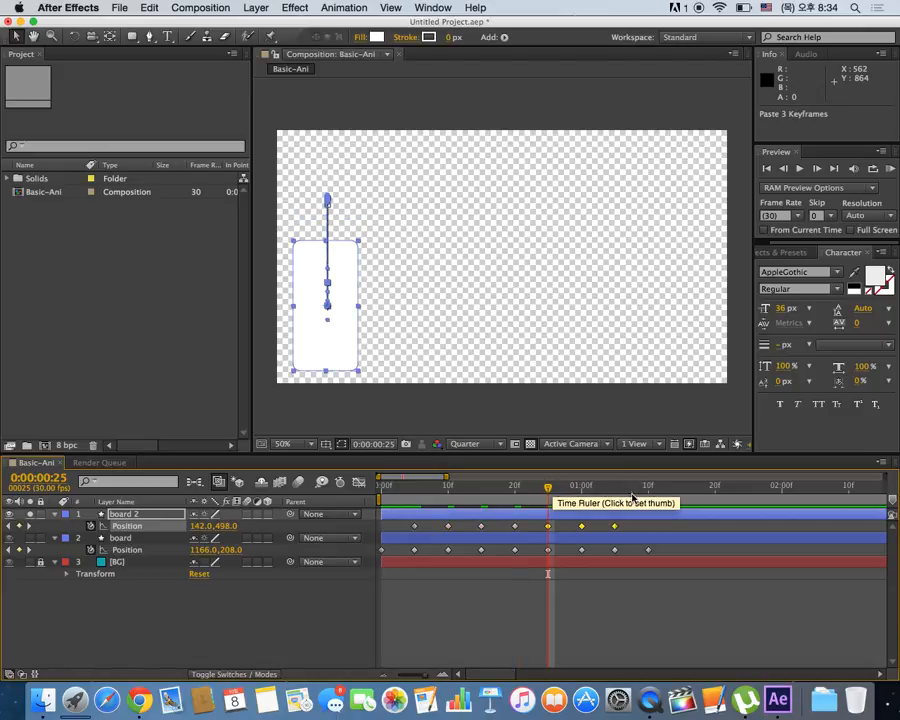
# Step: Turn off the white board's solo so all layers show, and preview both boards from the first frame
pyautogui.moveTo(618, 487); pyautogui.dragTo(390, 505)
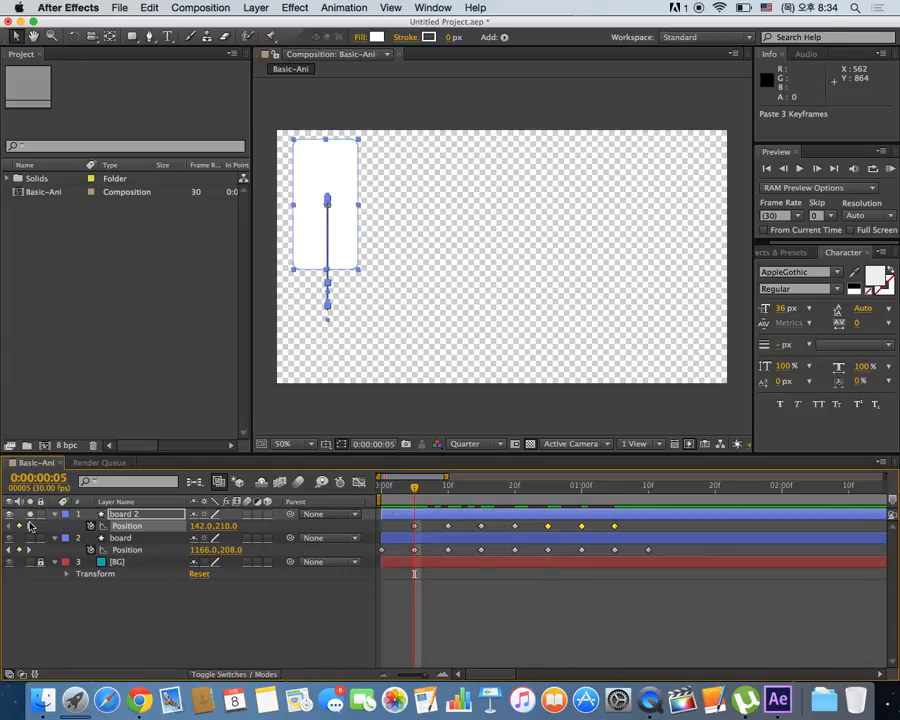
pyautogui.click(33, 520)
pyautogui.click(30, 514)
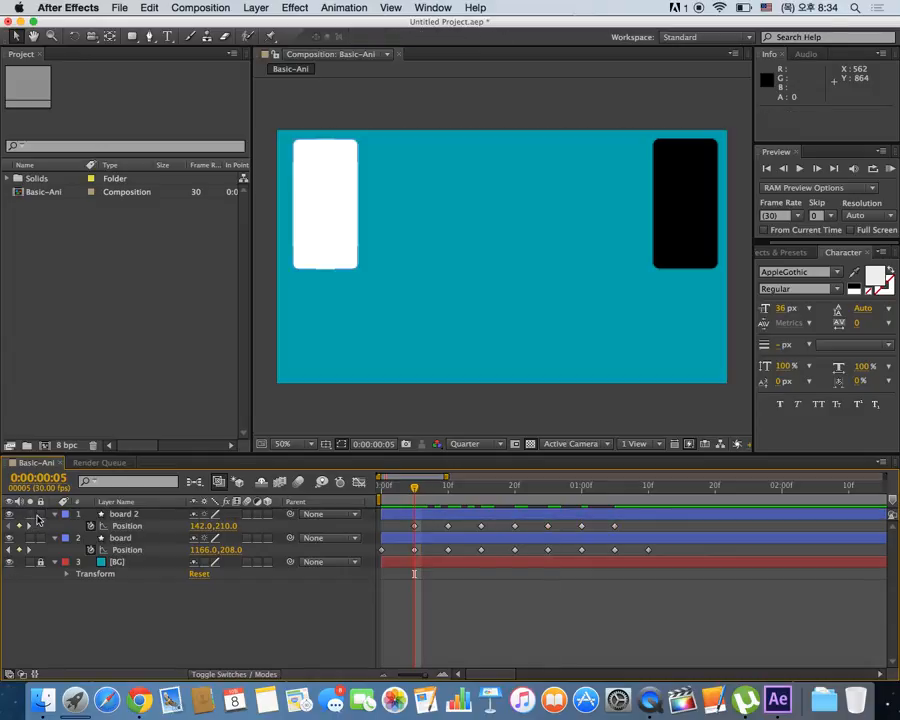
pyautogui.moveTo(418, 493); pyautogui.dragTo(378, 486)
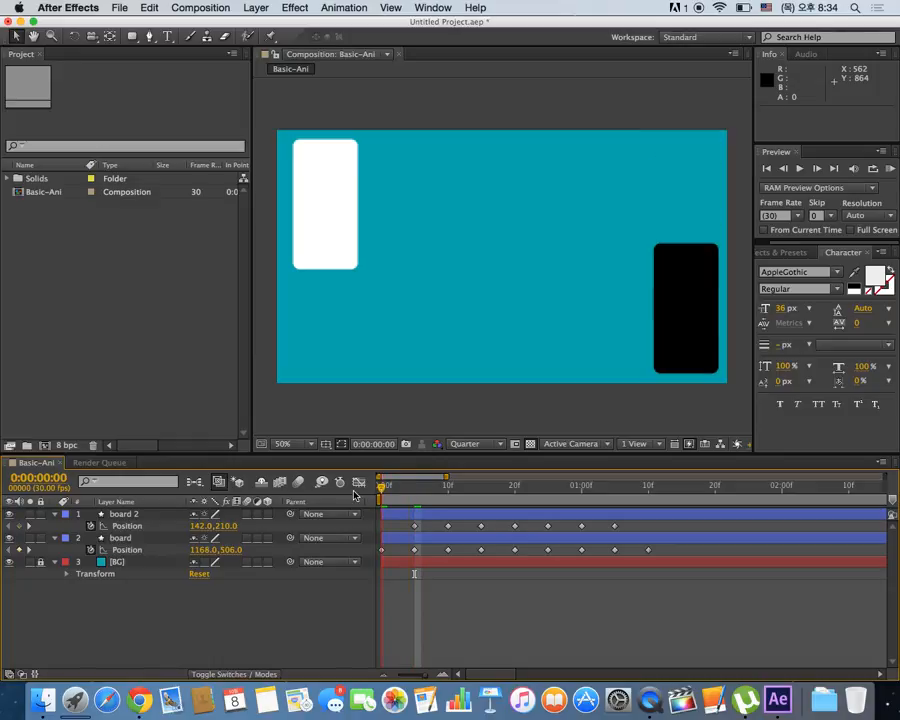
pyautogui.press('space')
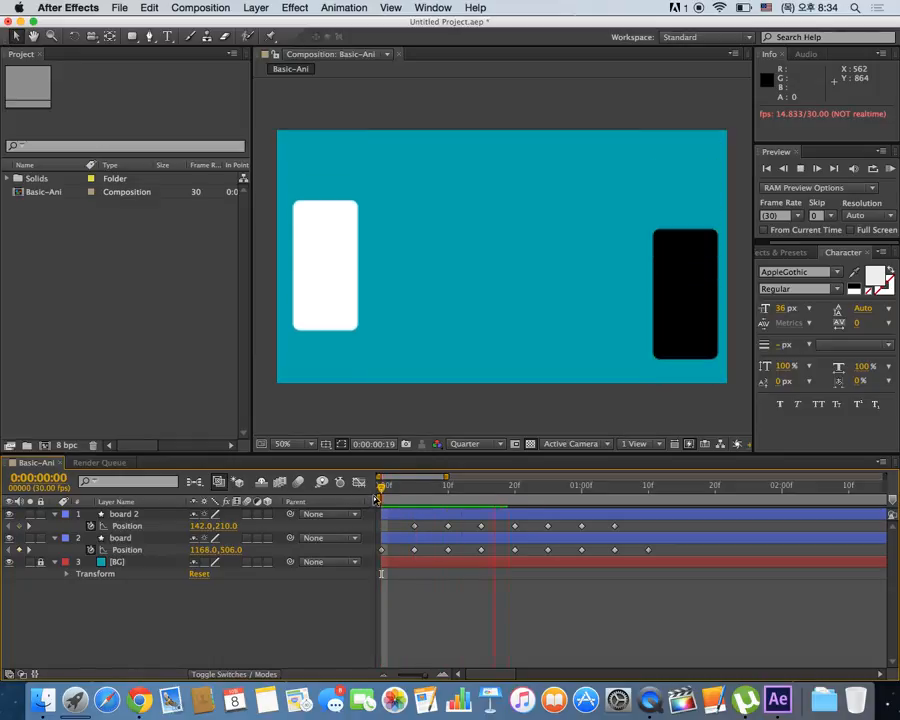
pyautogui.press('space')
# Step: Shift all of the white board's Position keyframes five frames earlier to start at frame 0, and preview both boards
pyautogui.moveTo(643, 532); pyautogui.dragTo(381, 532)
pyautogui.click(381, 487)
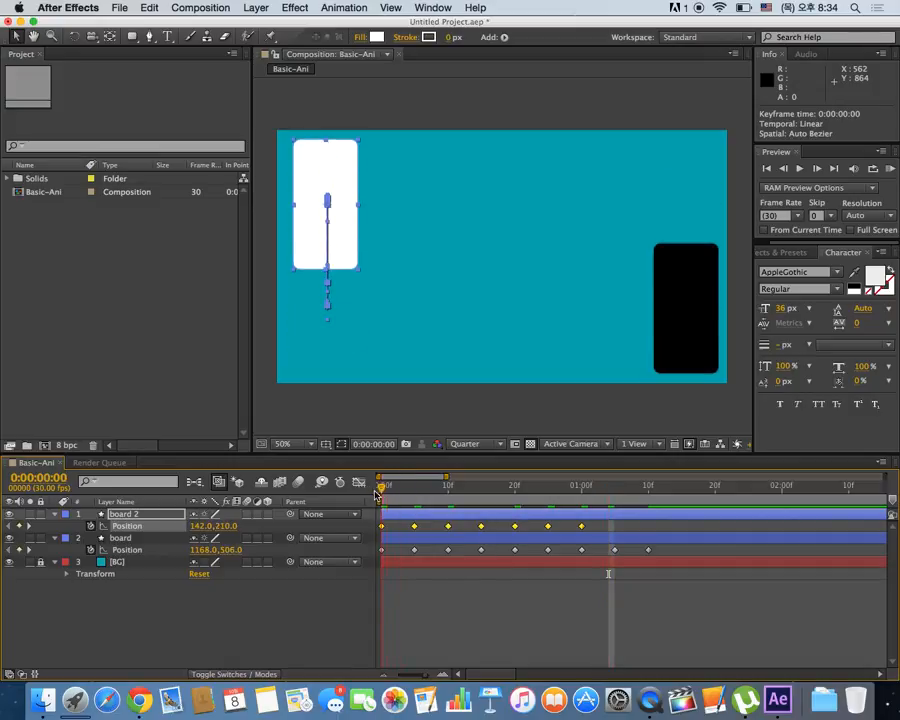
pyautogui.press('space')
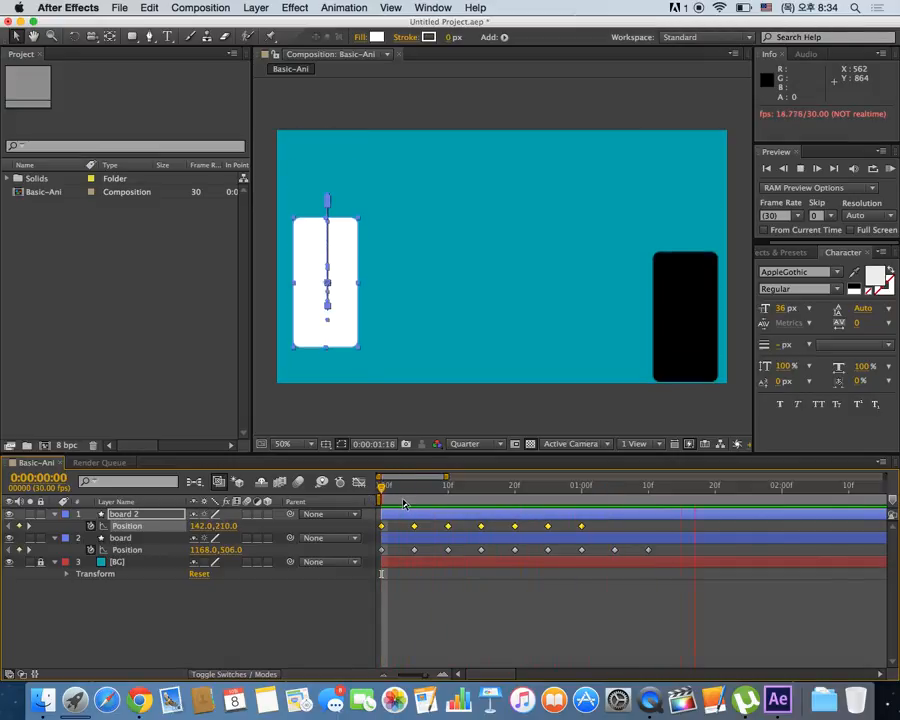
# Step: Add white board Position keyframes with Y 525 at 0:00:01:05 and Y 289 at 0:00:01:10, and play the composition from the start
pyautogui.click(614, 487)
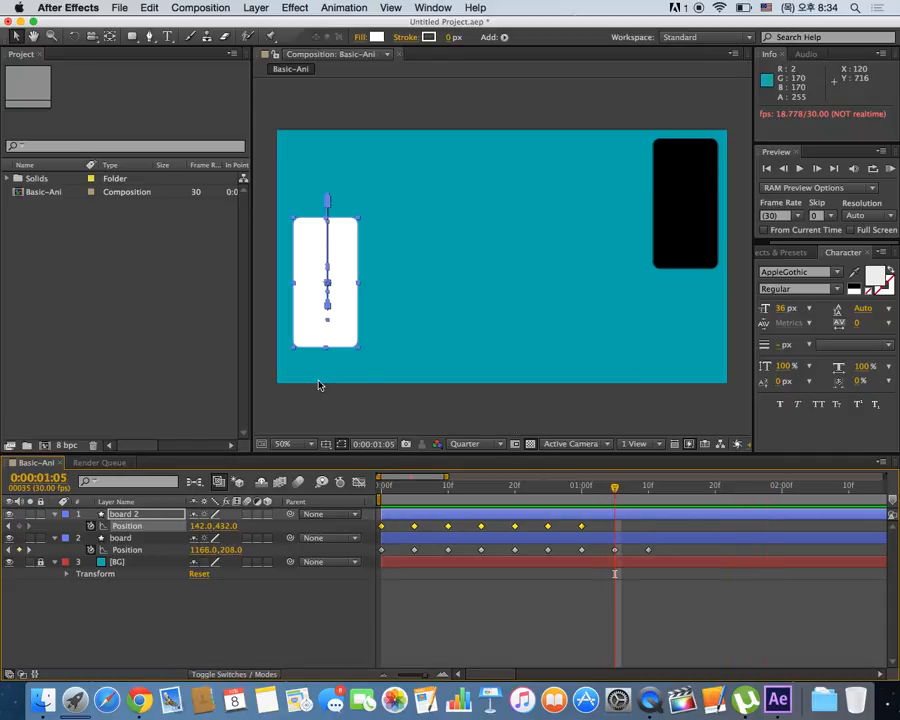
pyautogui.moveTo(231, 527); pyautogui.dragTo(316, 501)
pyautogui.moveTo(617, 487); pyautogui.dragTo(647, 487)
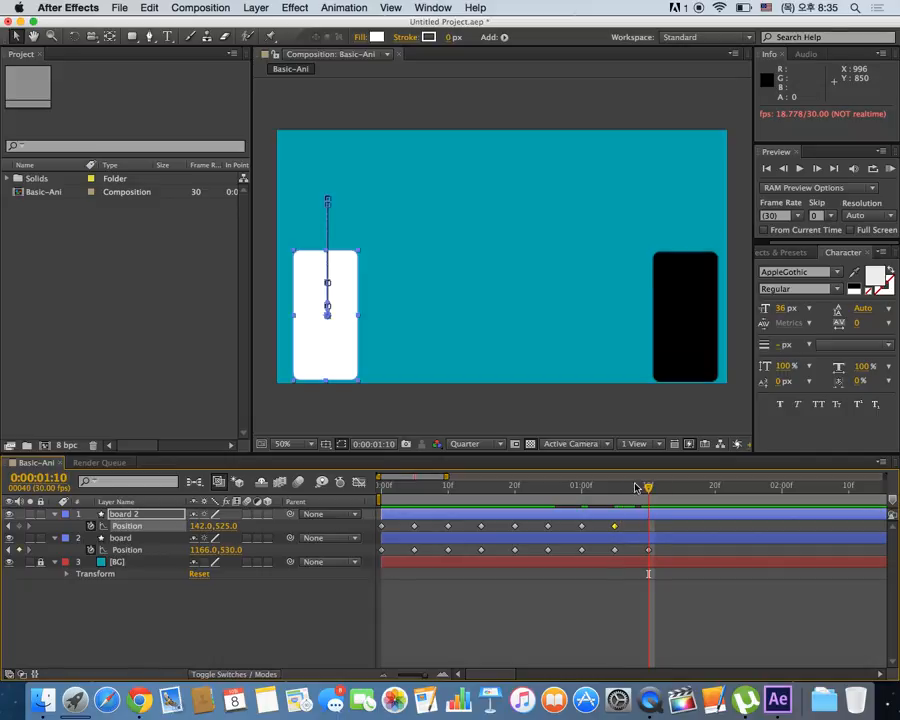
pyautogui.moveTo(224, 525); pyautogui.dragTo(82, 509)
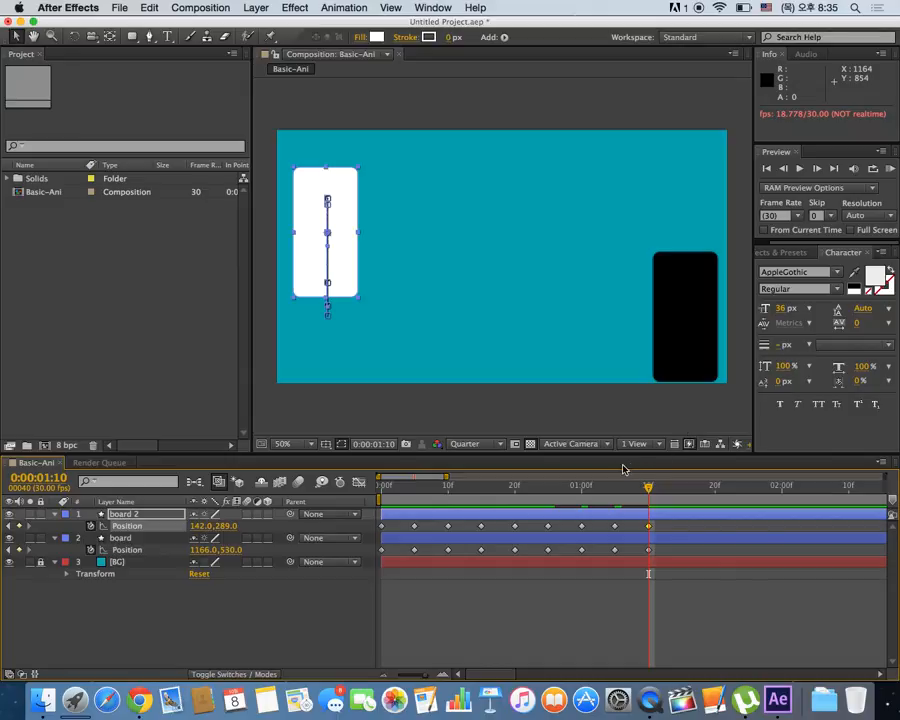
pyautogui.moveTo(605, 486); pyautogui.dragTo(277, 486)
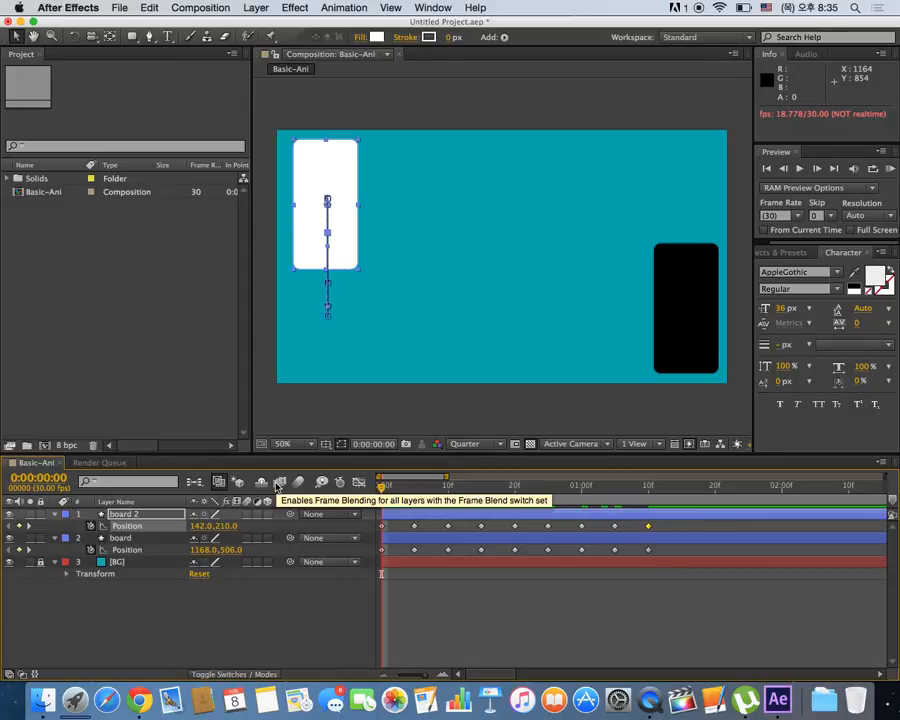
pyautogui.press('space')
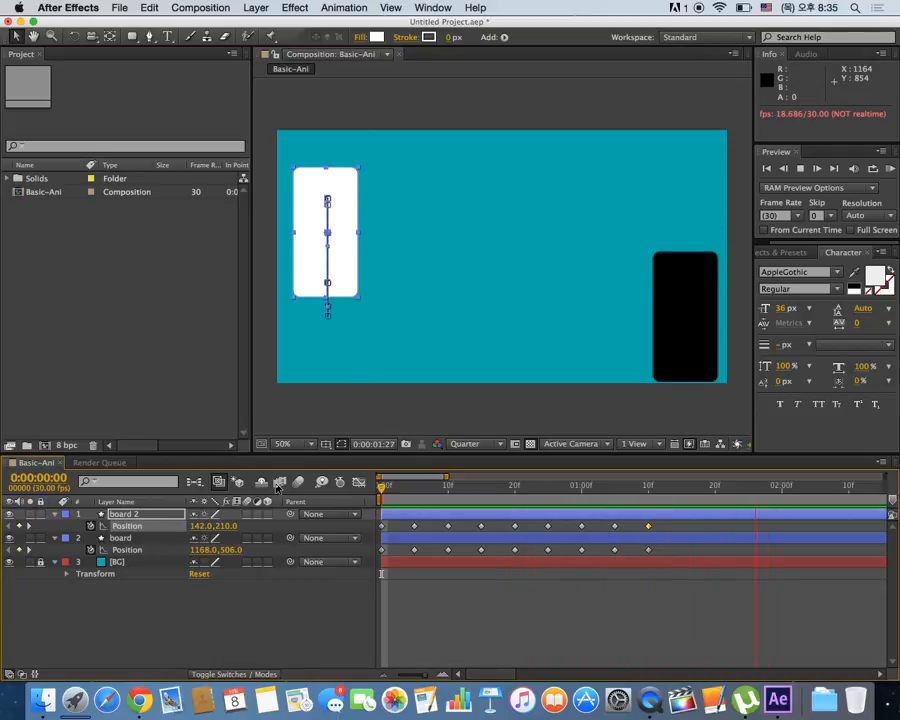
# Step: At frame 3, enable motion blur for the composition and for both board layers
pyautogui.click(465, 488)
pyautogui.moveTo(465, 488); pyautogui.dragTo(401, 488)
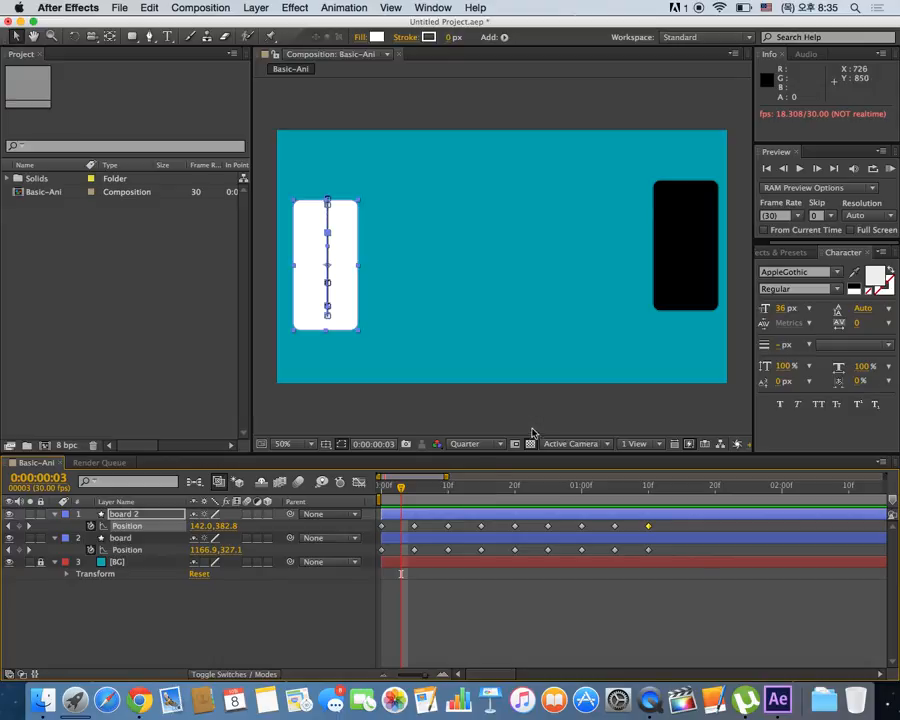
pyautogui.click(298, 483)
pyautogui.click(247, 513)
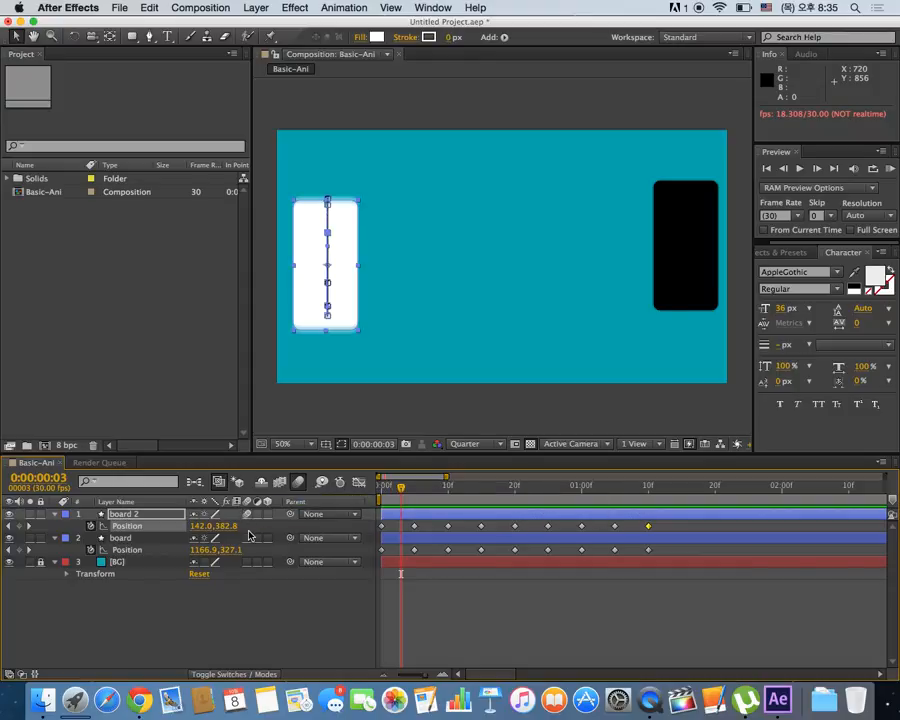
pyautogui.click(247, 537)
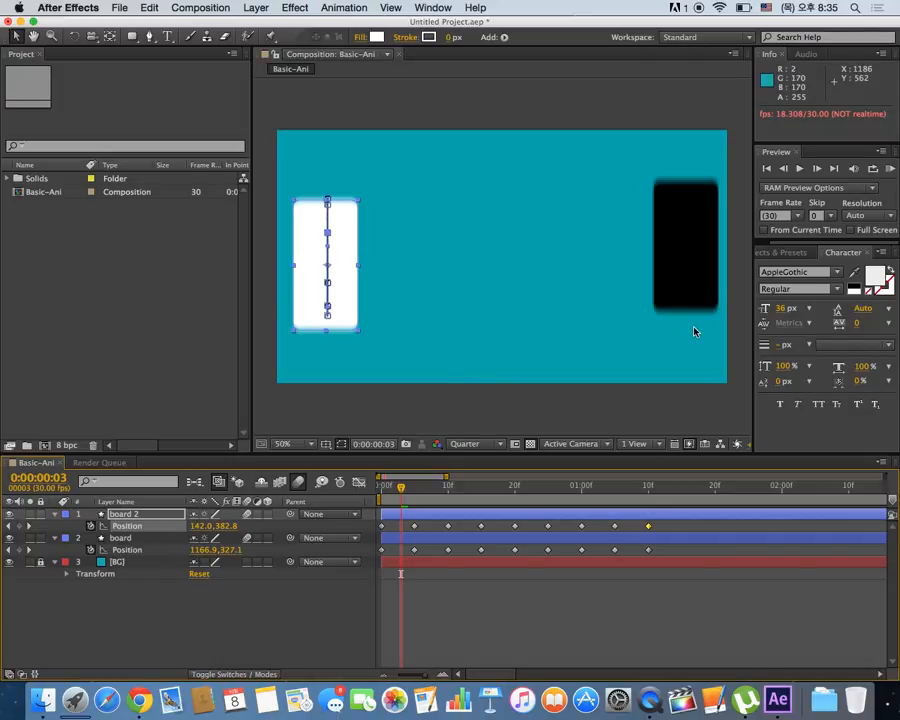
# Step: Toggle the composition's motion blur off and on repeatedly to compare the boards with and without blur
pyautogui.click(302, 484)
pyautogui.click(302, 485)
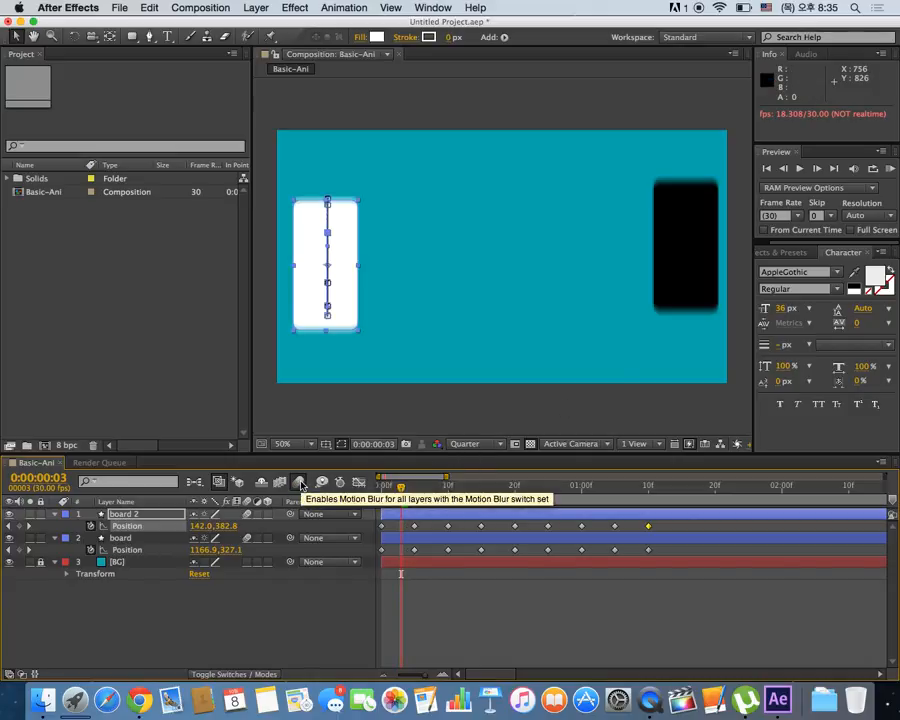
pyautogui.click(302, 484)
pyautogui.click(302, 484)
pyautogui.click(302, 484)
pyautogui.click(302, 484)
# Step: Play back the motion-blurred boards from the start, and return to frame 3 to inspect the blur
pyautogui.moveTo(401, 486); pyautogui.dragTo(338, 487)
pyautogui.press('space')
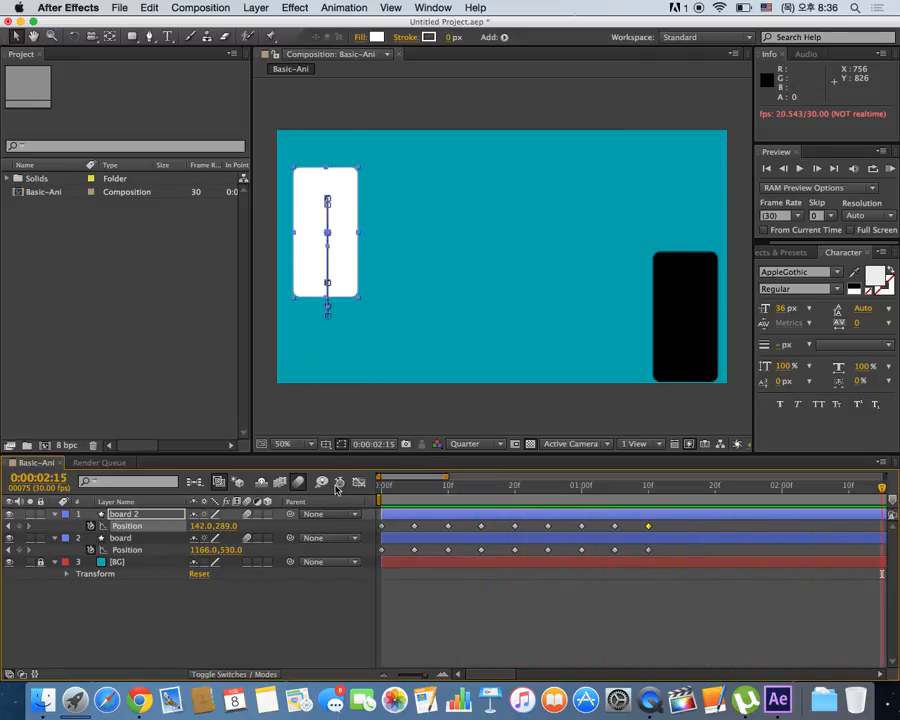
pyautogui.moveTo(390, 487)
pyautogui.mouseDown()
pyautogui.moveTo(381, 487)
pyautogui.moveTo(635, 488)
pyautogui.moveTo(404, 495)
pyautogui.mouseUp()
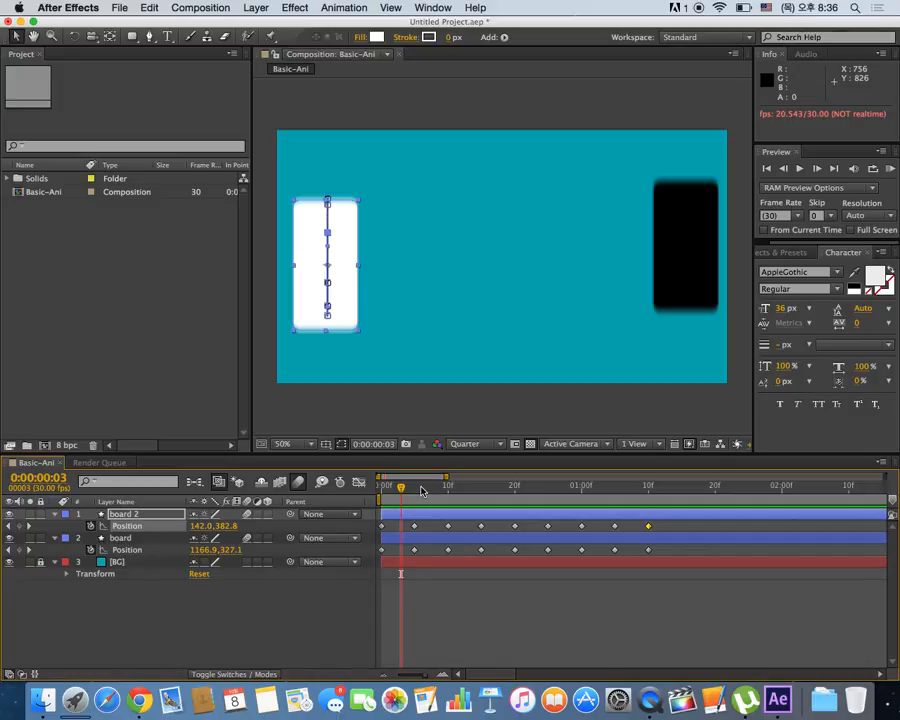
# Step: Switch motion blur off and back on for the white board layer and the composition to compare their effects
pyautogui.click(300, 484)
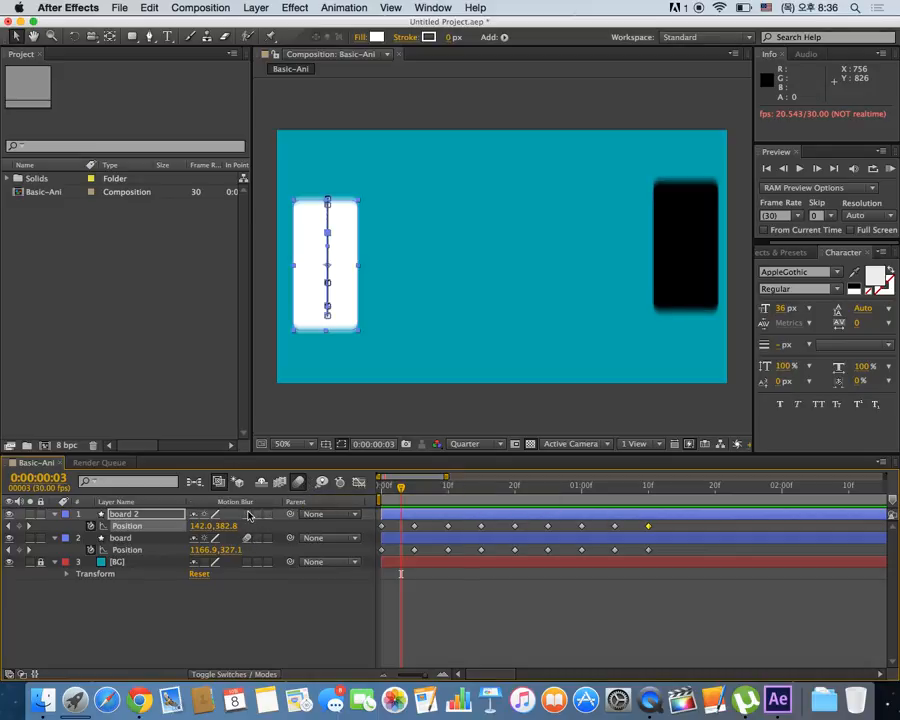
pyautogui.click(248, 514)
pyautogui.click(248, 514)
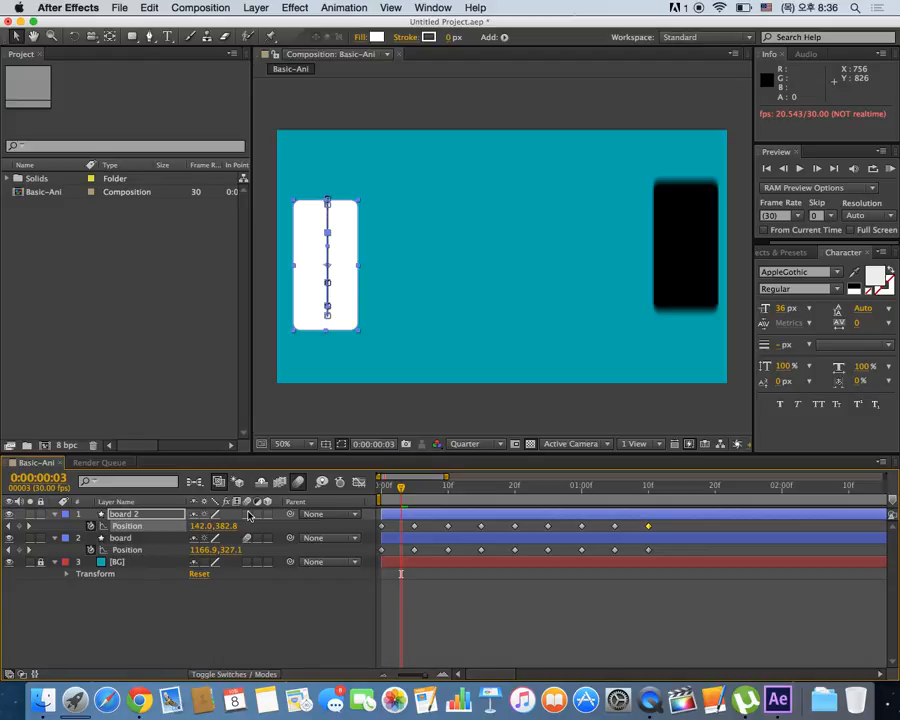
pyautogui.click(300, 484)
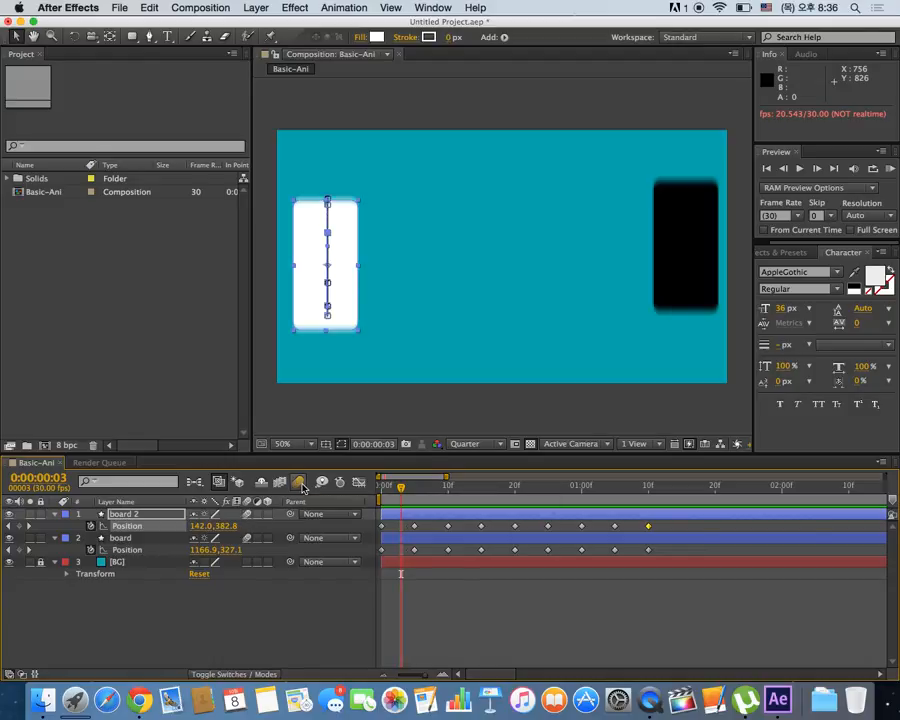
pyautogui.click(300, 484)
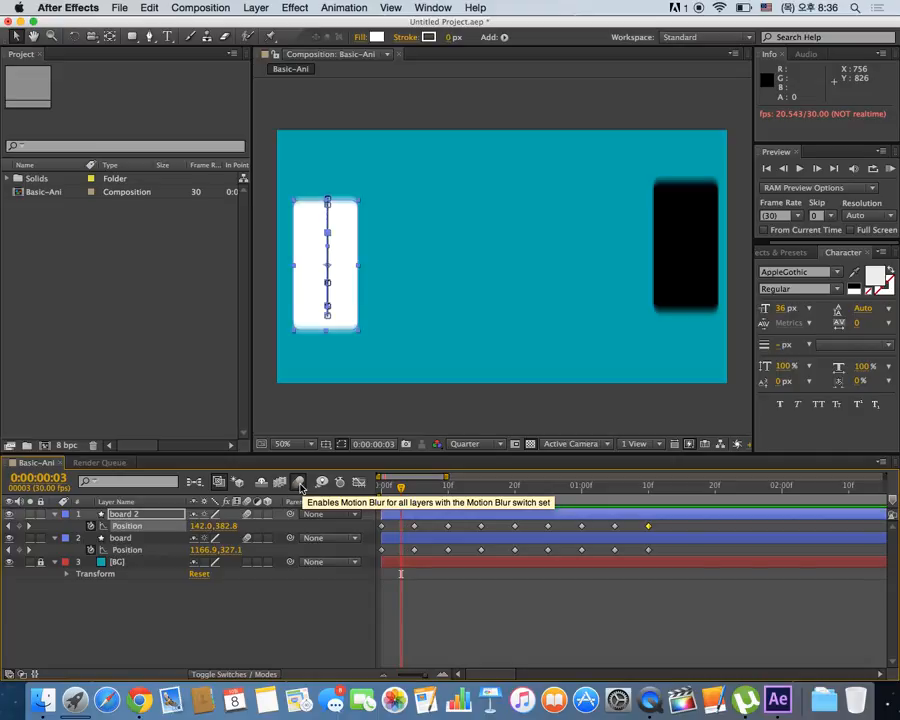
# Step: Show the full 20-second timeline, shorten the work area to end at about 0:00:01:25, and play back the board animation
pyautogui.moveTo(447, 477); pyautogui.dragTo(783, 488)
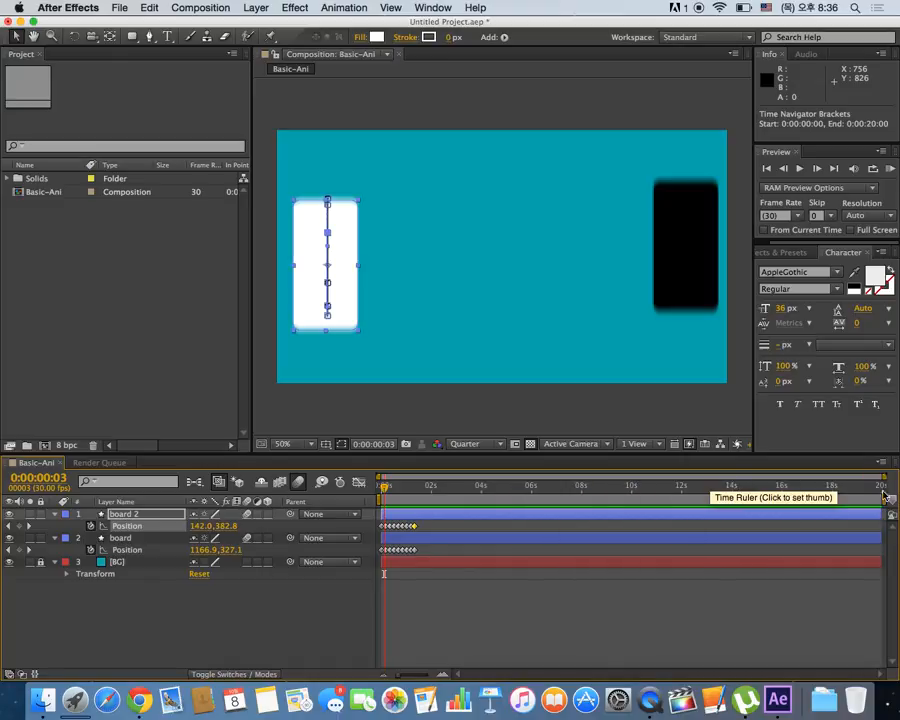
pyautogui.moveTo(887, 498); pyautogui.dragTo(430, 508)
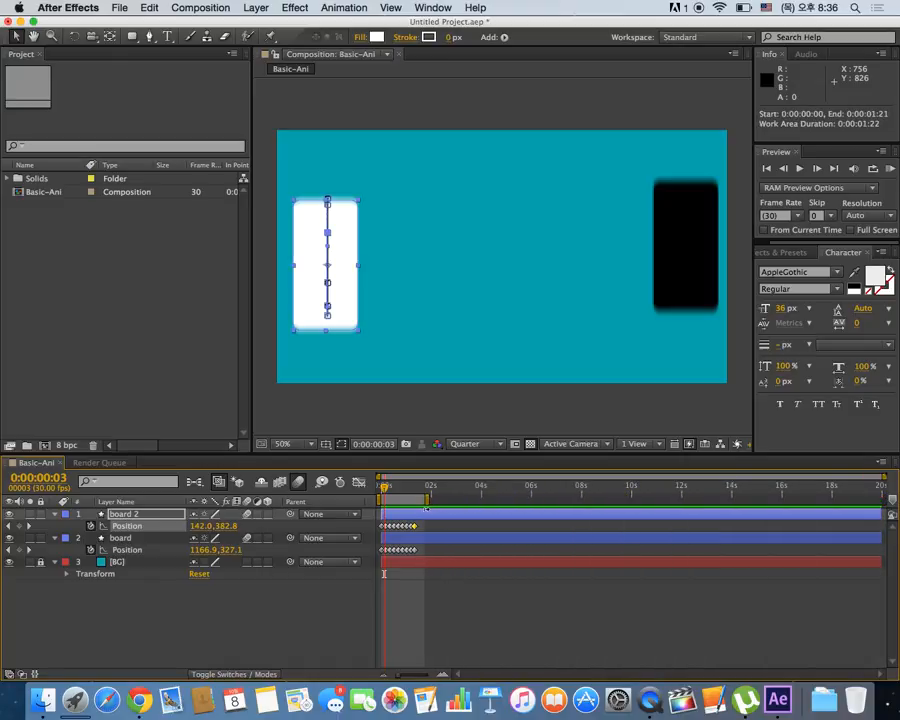
pyautogui.press('space')
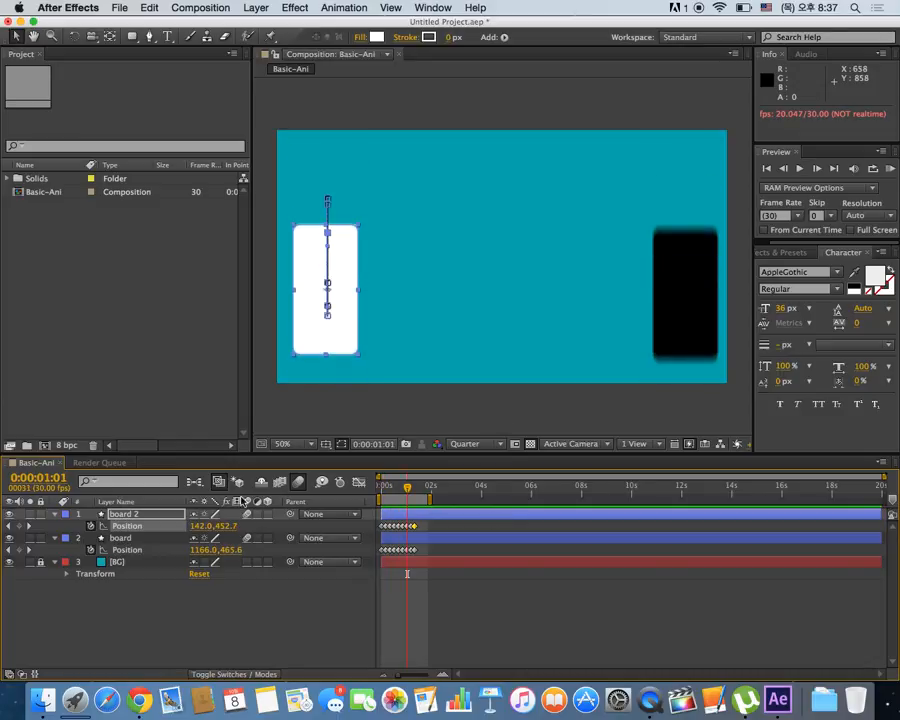
# Step: With no layer selected, use the Ellipse tool to draw a small orange circle between the two boards as a new shape layer
pyautogui.click(128, 596)
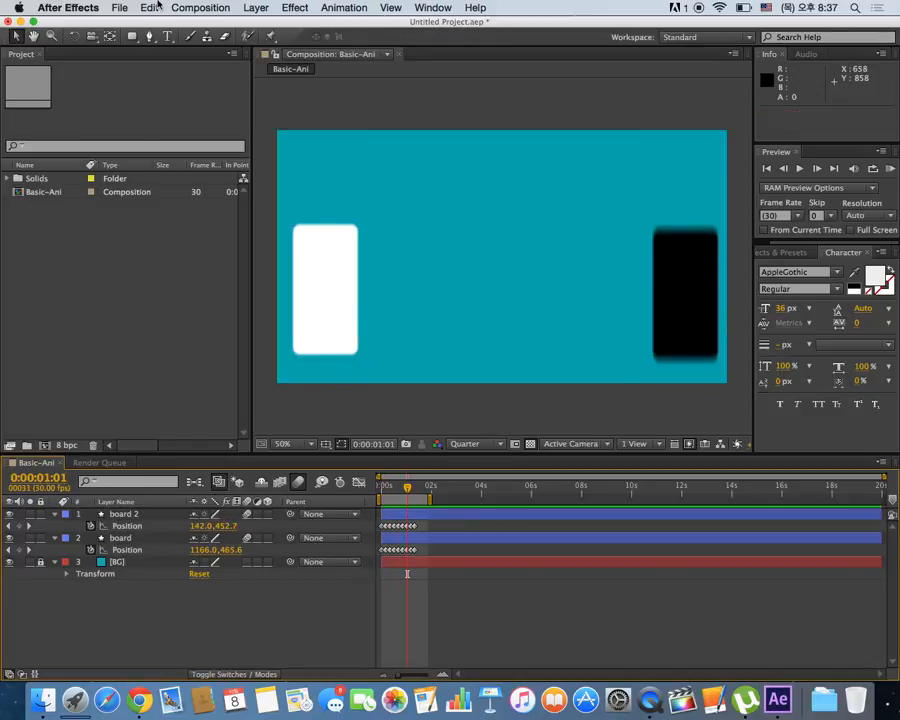
pyautogui.click(131, 36)
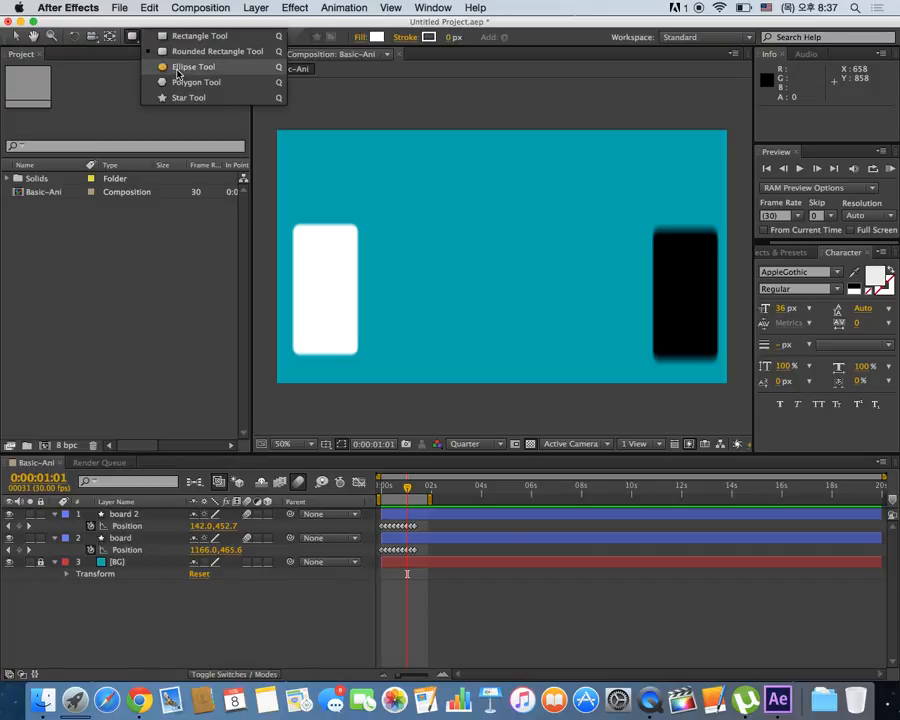
pyautogui.click(185, 67)
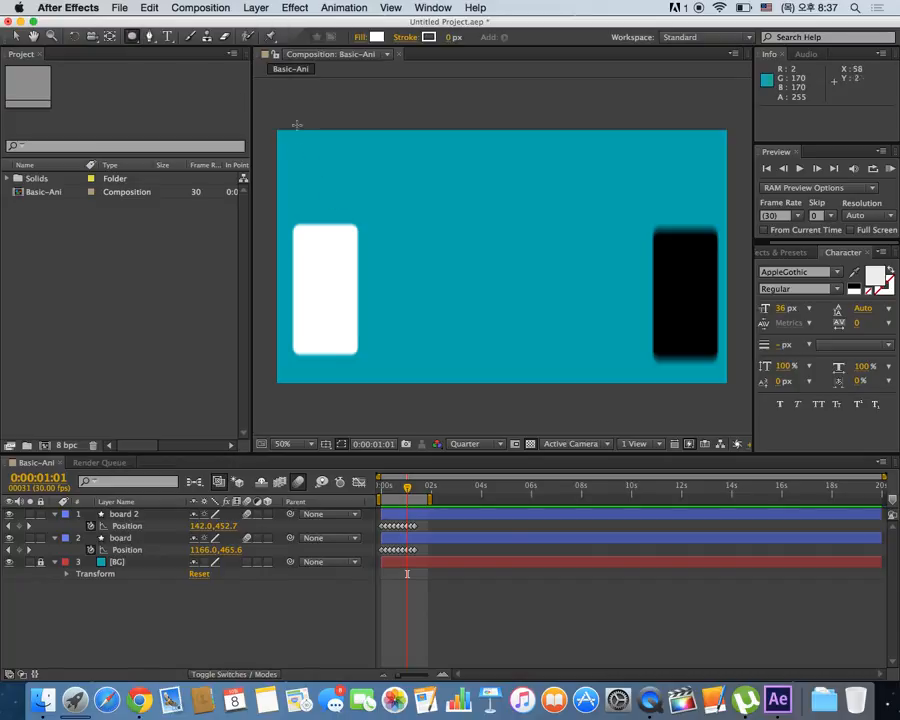
pyautogui.click(376, 37)
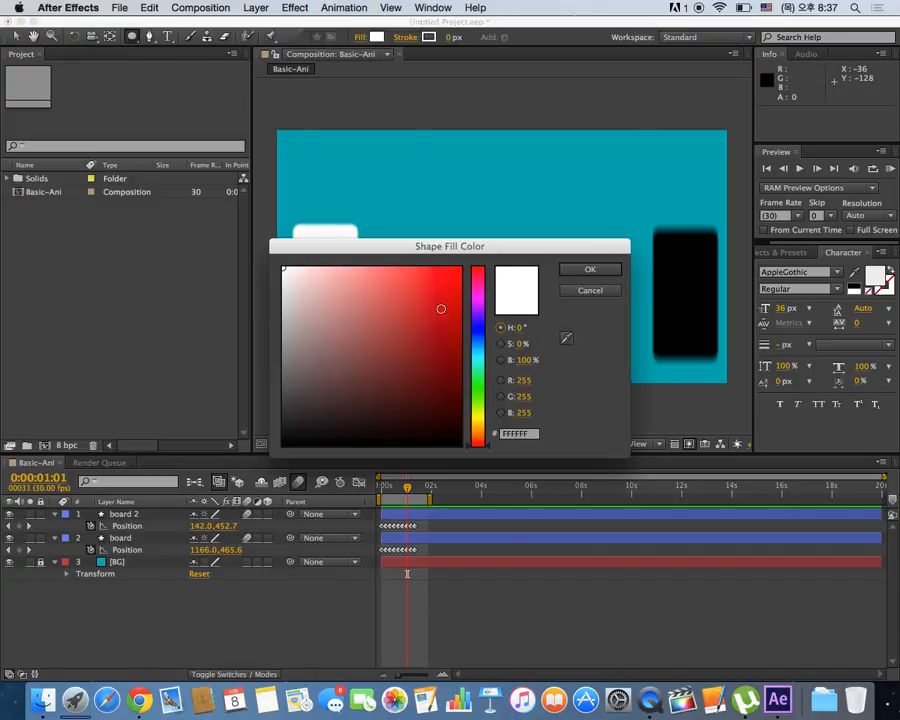
pyautogui.moveTo(479, 434); pyautogui.dragTo(486, 428)
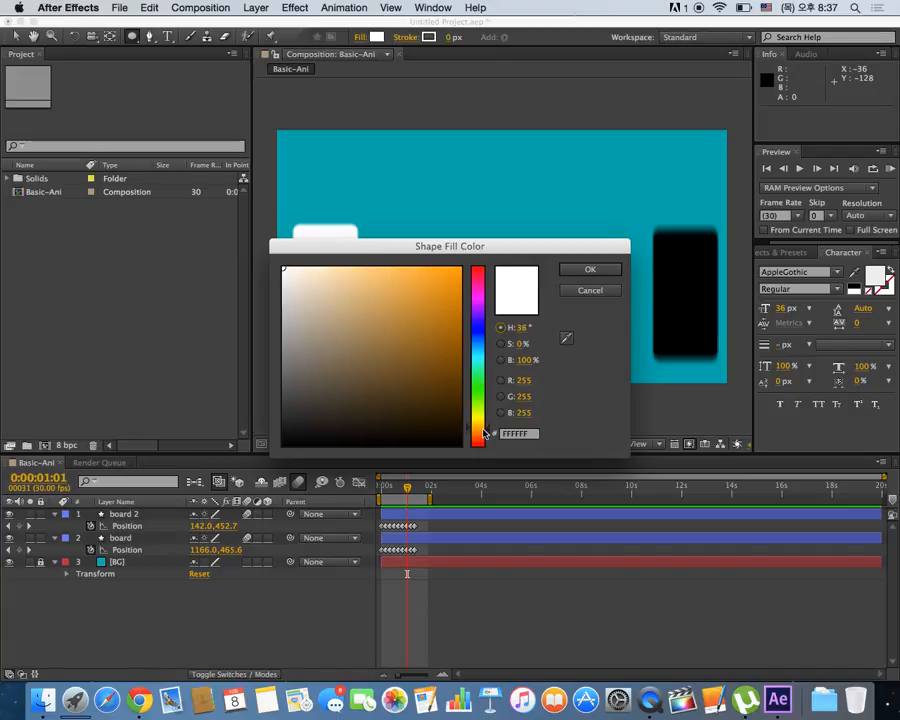
pyautogui.click(451, 293)
pyautogui.click(589, 269)
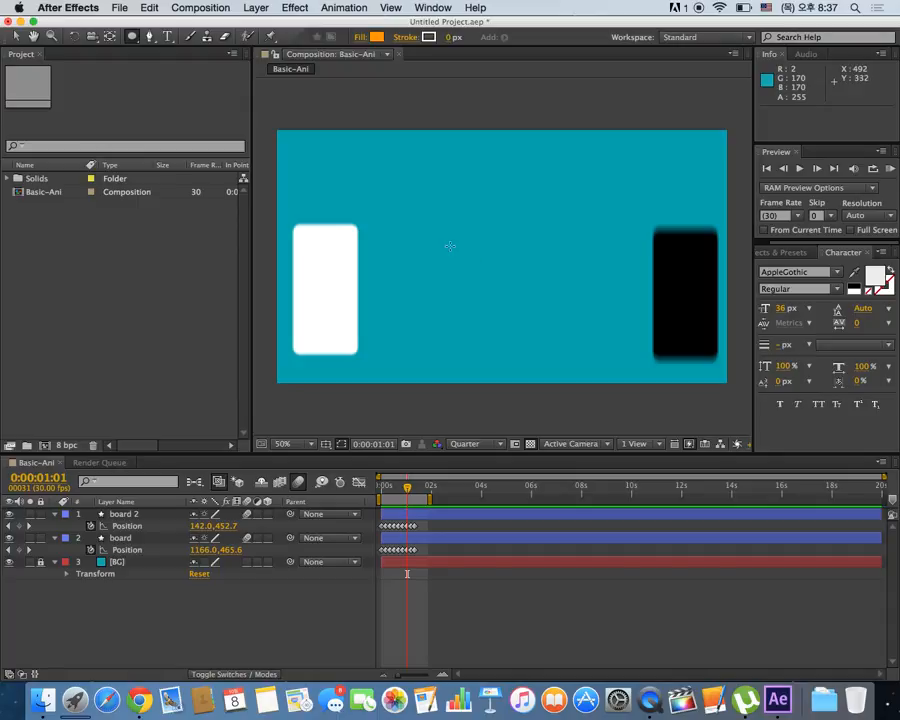
pyautogui.moveTo(446, 238); pyautogui.dragTo(461, 300)
pyautogui.press('v')
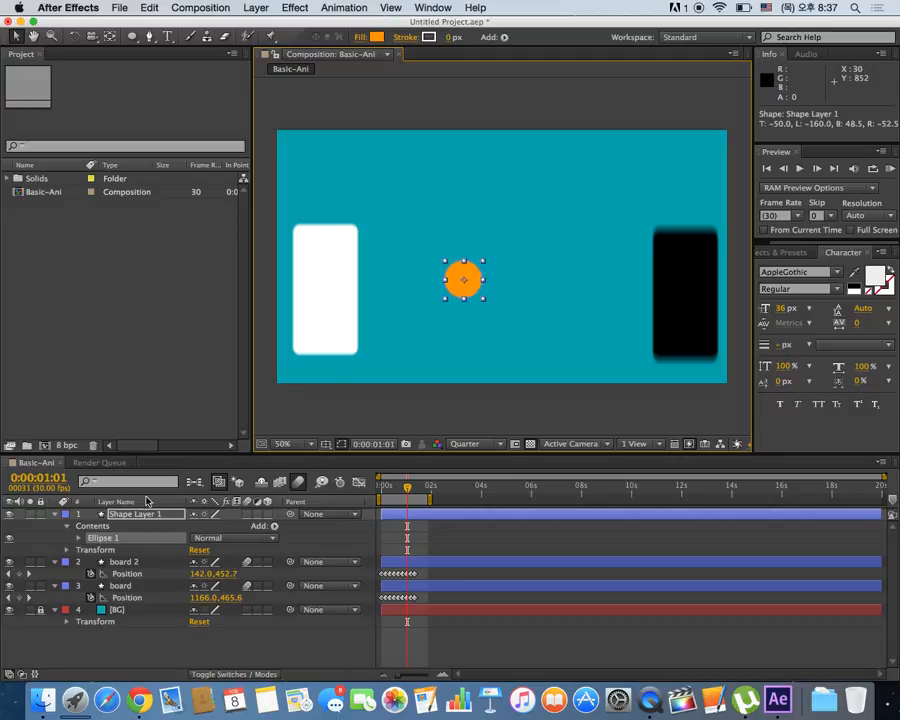
# Step: Move the circle layer's anchor point to the centre of the orange circle
pyautogui.click(56, 514)
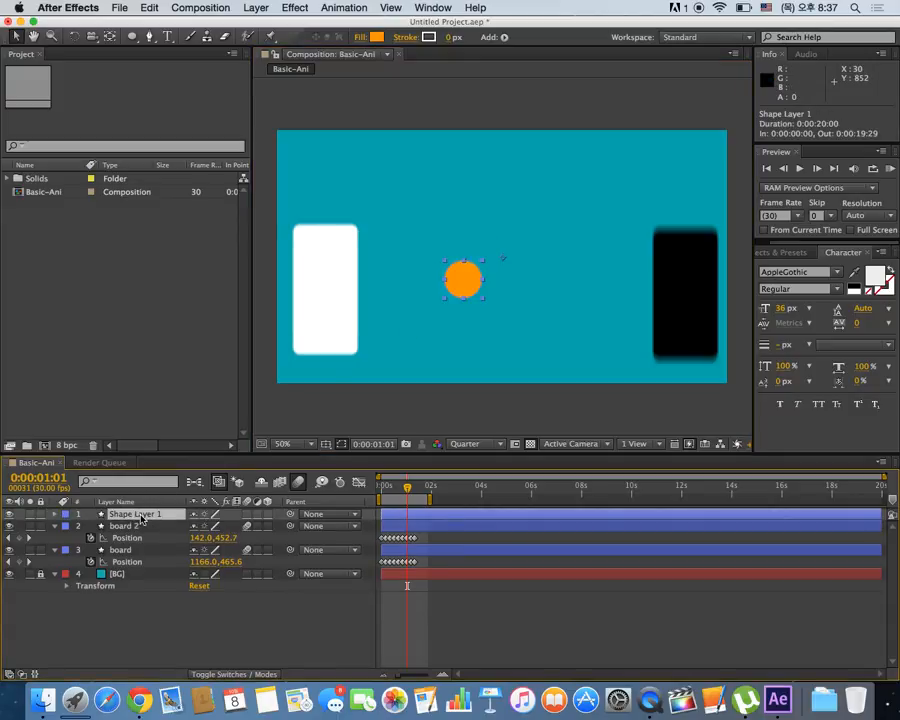
pyautogui.click(110, 37)
pyautogui.moveTo(503, 258); pyautogui.dragTo(470, 279)
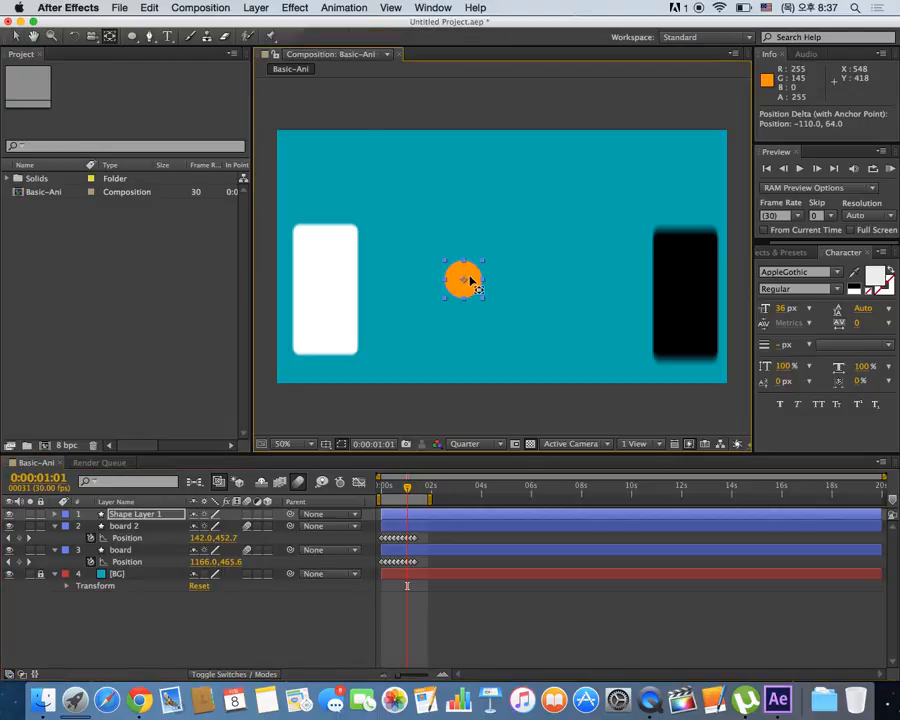
pyautogui.press('v')
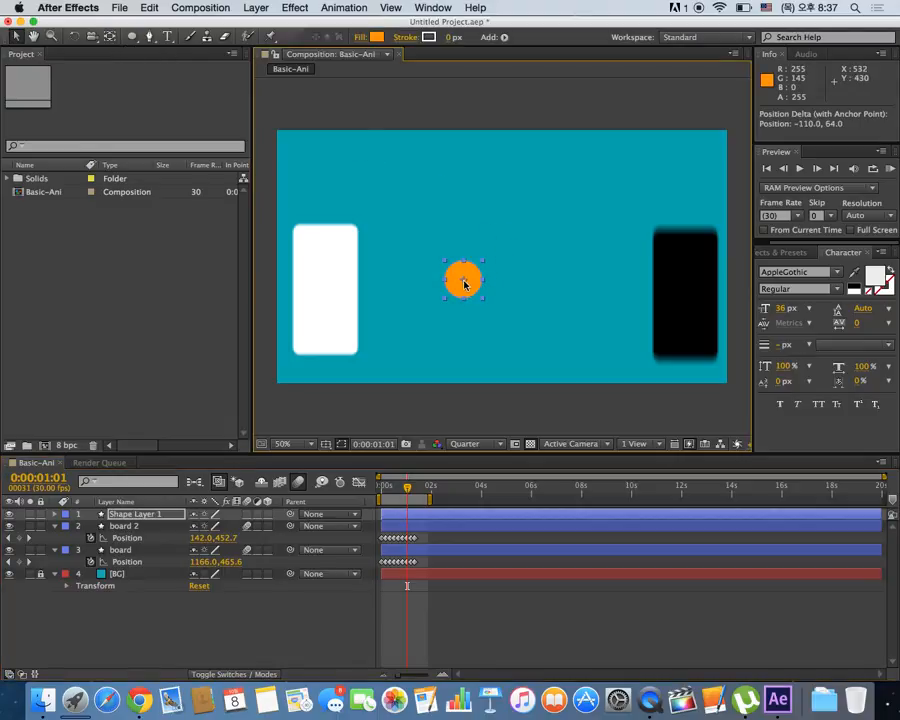
# Step: Rename the orange circle's layer as ball
pyautogui.click(166, 516)
pyautogui.press('Return')
pyautogui.write('ball')
pyautogui.press('Return')
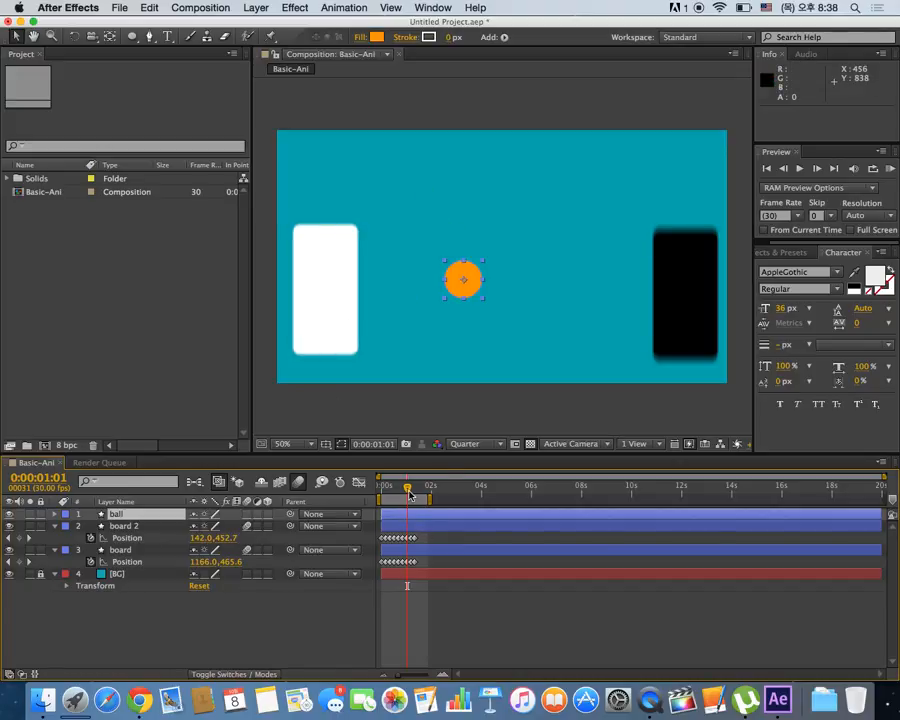
# Step: At frame 0, place the ball just above the composition at 660, -50 and start keyframing its Position
pyautogui.moveTo(408, 495); pyautogui.dragTo(381, 495)
pyautogui.moveTo(463, 282); pyautogui.dragTo(532, 119)
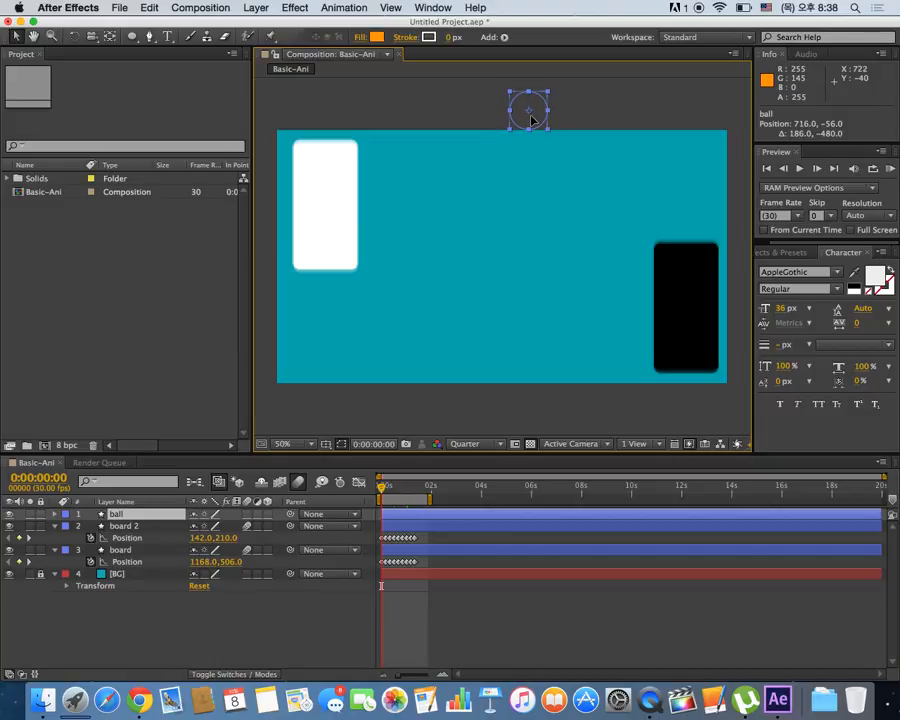
pyautogui.moveTo(532, 119); pyautogui.dragTo(510, 114)
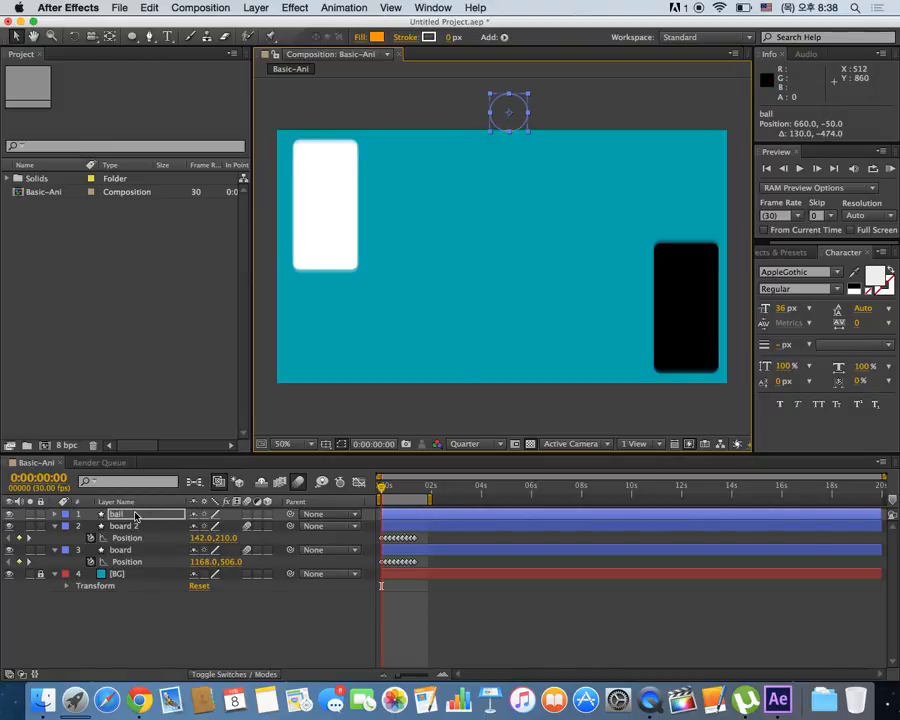
pyautogui.press('p')
pyautogui.click(90, 526)
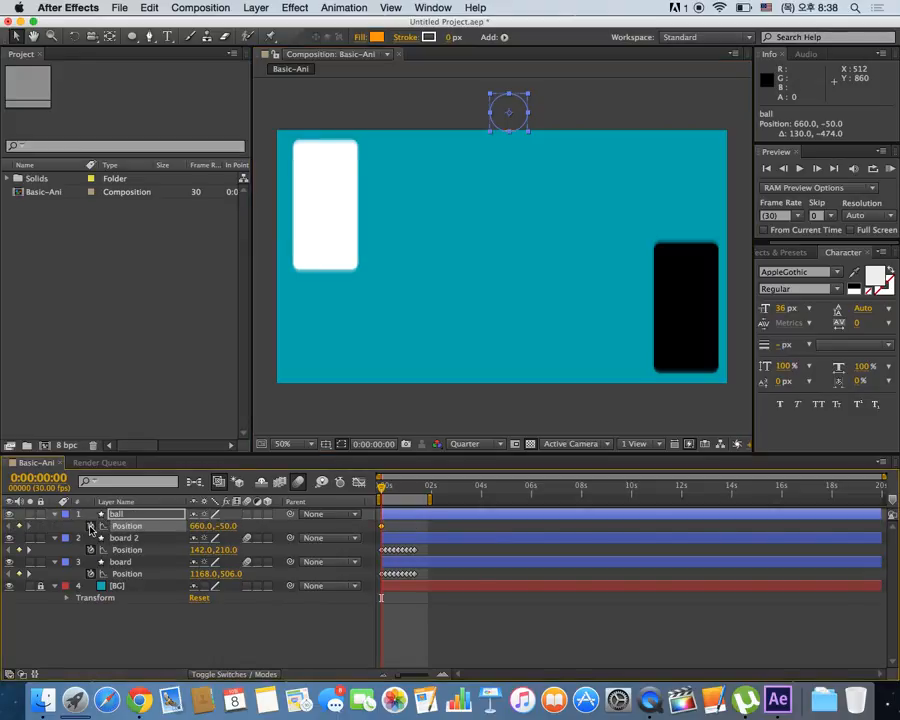
pyautogui.doubleClick(399, 500)
pyautogui.moveTo(382, 487)
pyautogui.mouseDown()
pyautogui.moveTo(393, 488)
pyautogui.moveTo(381, 490)
pyautogui.mouseUp()
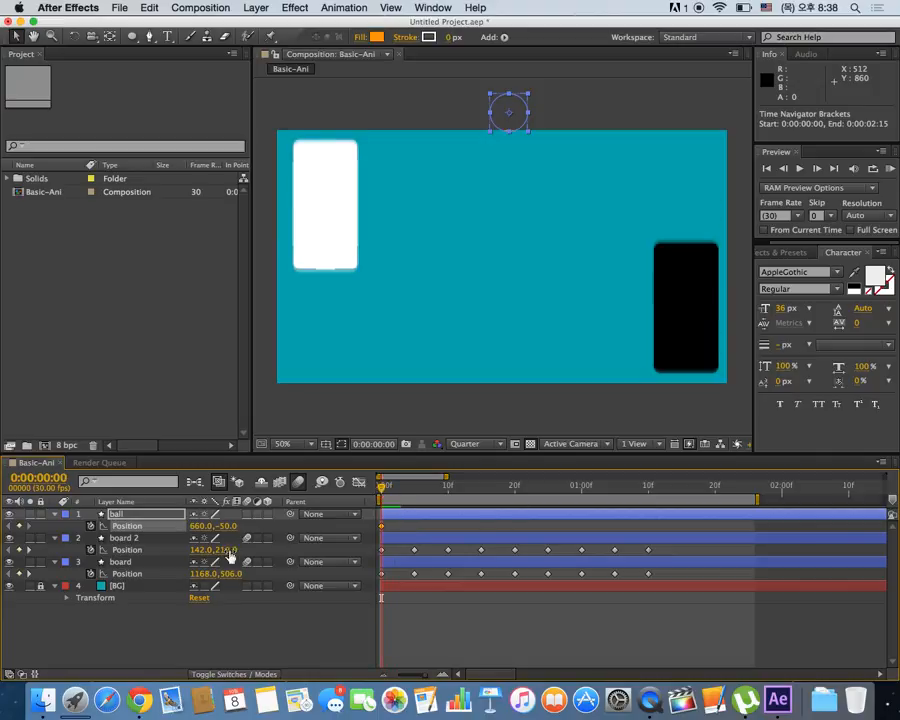
# Step: Try to shift both board layers five frames later in time, and undo the shift
pyautogui.click(142, 541)
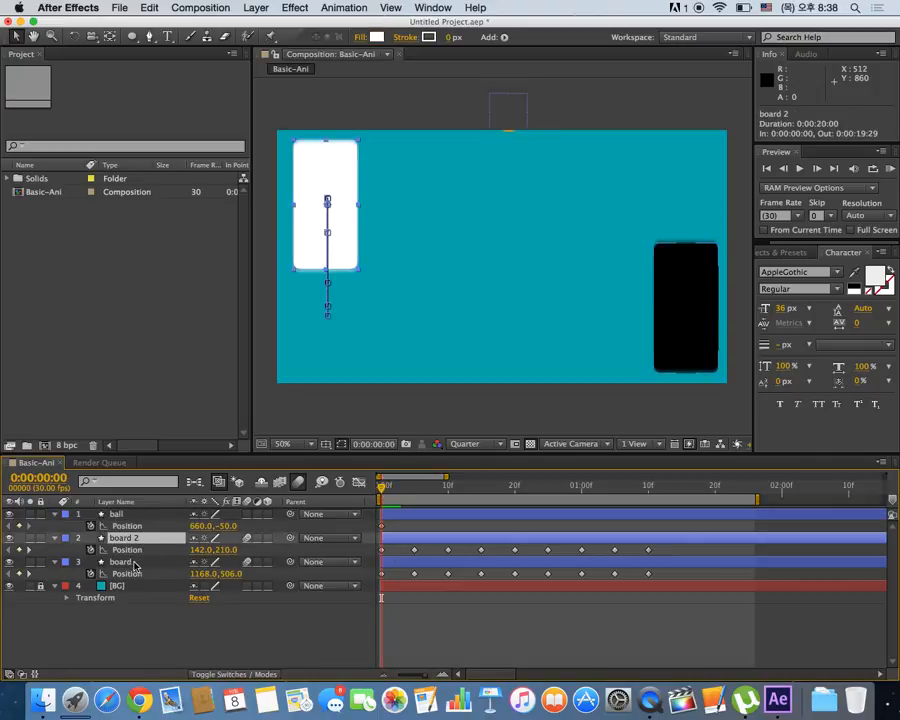
pyautogui.keyDown('shift'); pyautogui.click(132, 562); pyautogui.keyUp('shift')
pyautogui.moveTo(410, 544); pyautogui.dragTo(445, 543)
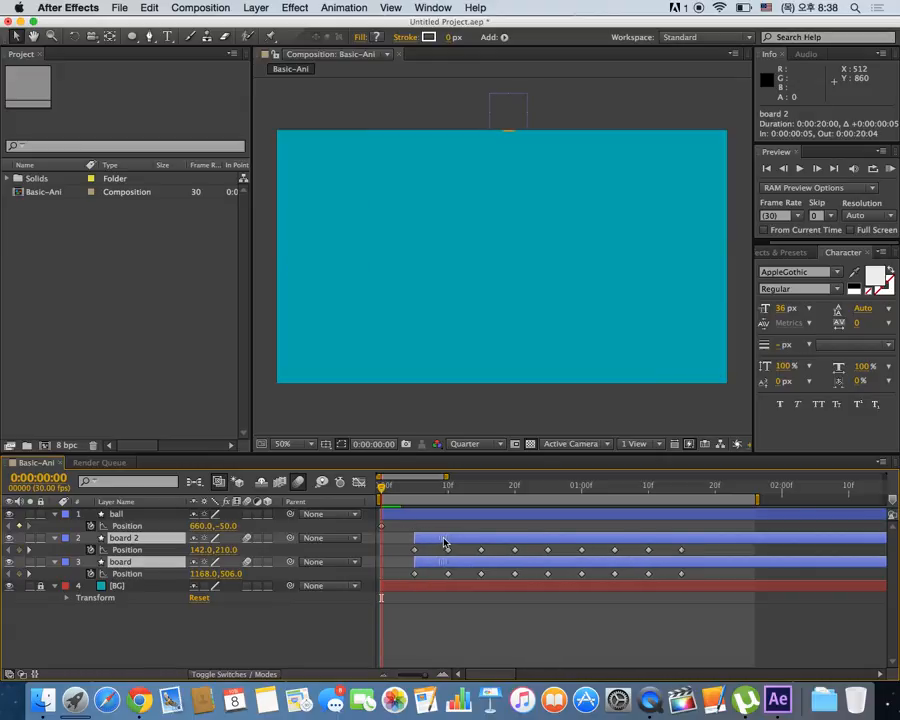
pyautogui.press('super+z')
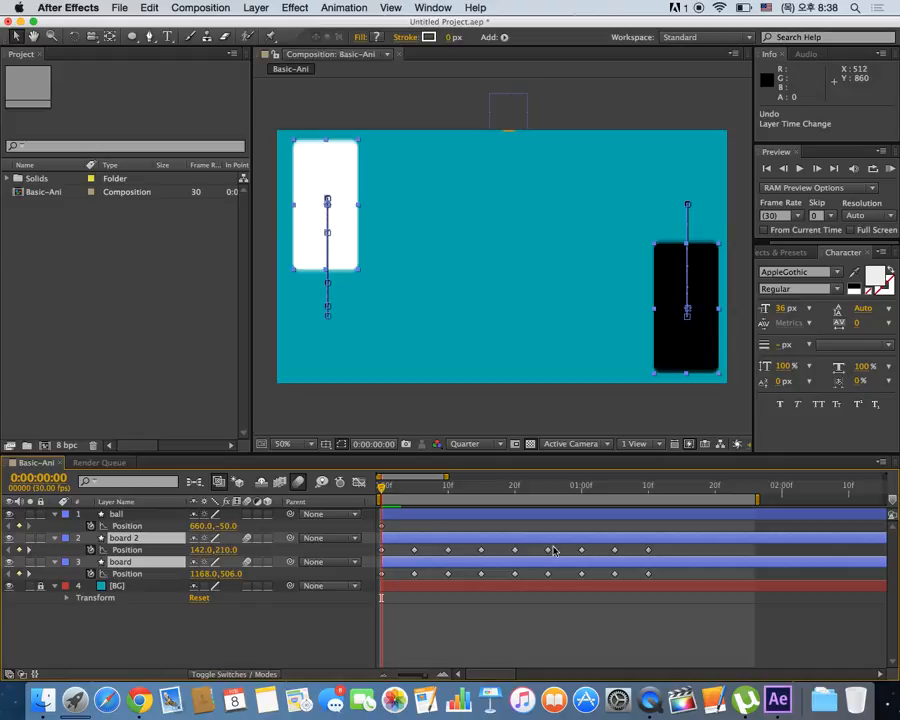
# Step: Shift all Position keyframes of board 2 and board five frames later so that they start at frame 5
pyautogui.moveTo(673, 556); pyautogui.dragTo(448, 552)
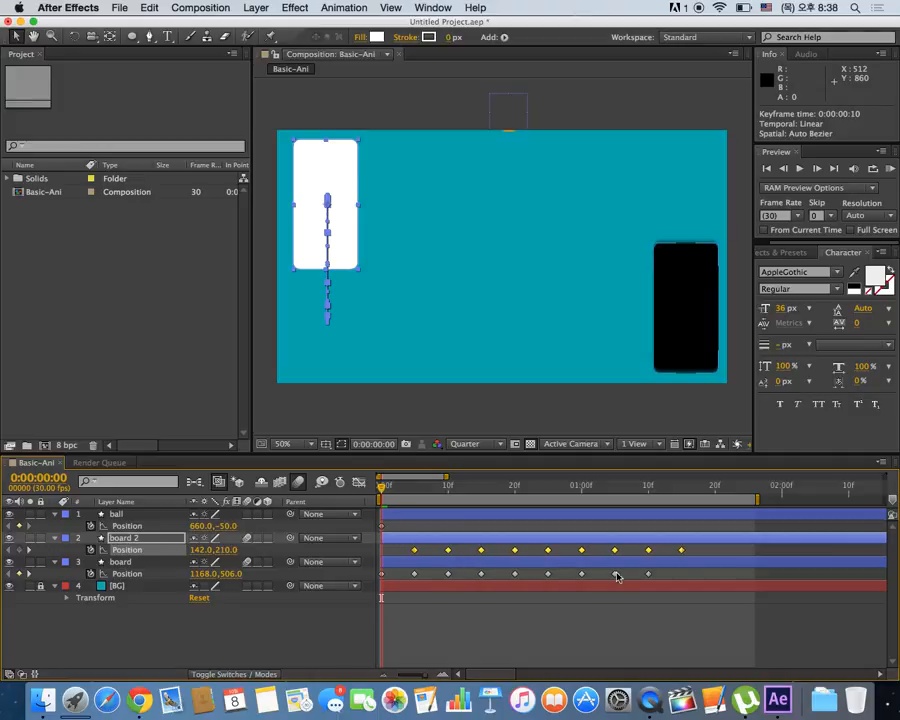
pyautogui.moveTo(663, 577); pyautogui.dragTo(374, 577)
pyautogui.click(430, 575)
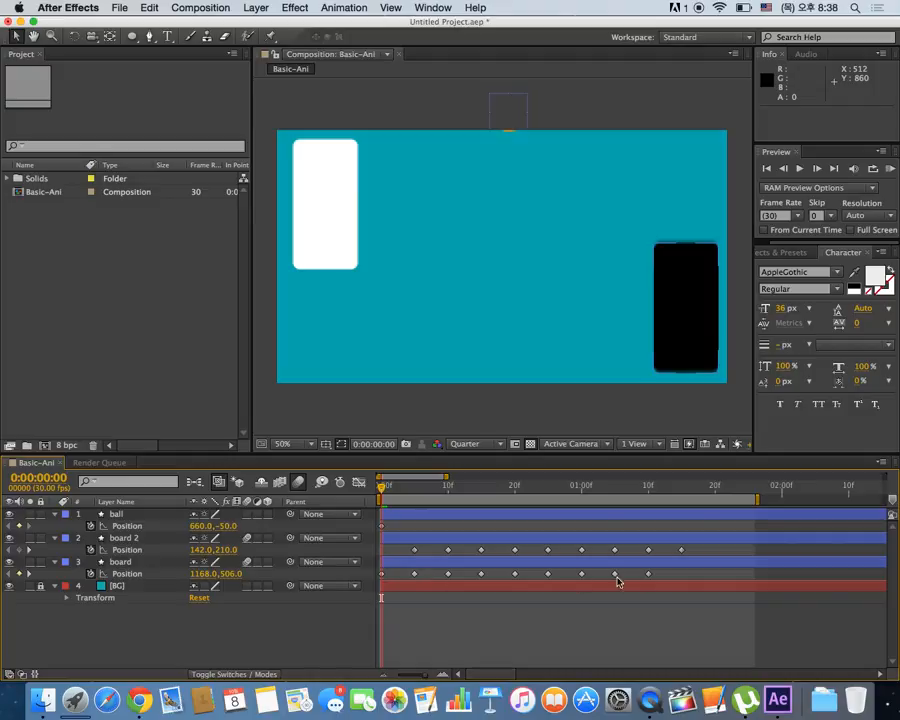
pyautogui.moveTo(676, 576); pyautogui.dragTo(450, 576)
# Step: Try different ball positions at frame 5, and undo them together with the black board's keyframe shift
pyautogui.moveTo(382, 488); pyautogui.dragTo(414, 493)
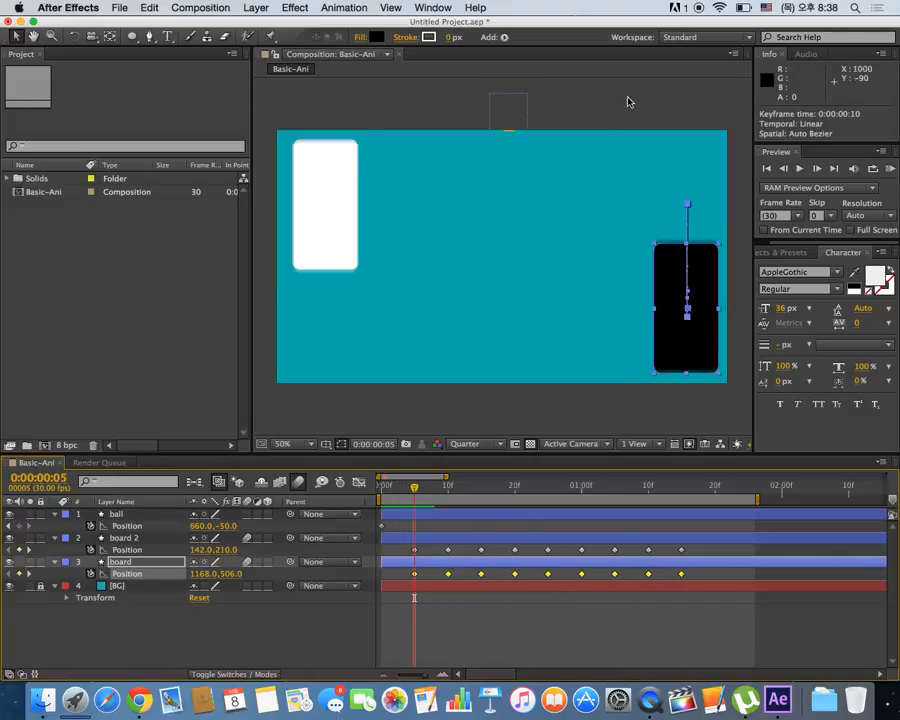
pyautogui.moveTo(517, 104); pyautogui.dragTo(385, 197)
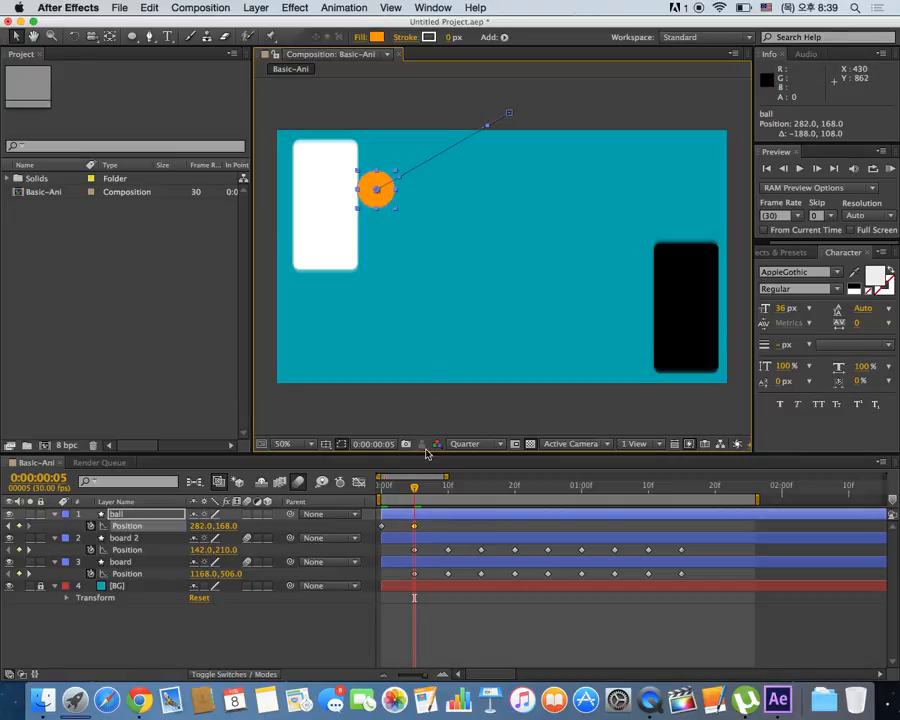
pyautogui.moveTo(418, 484)
pyautogui.mouseDown()
pyautogui.moveTo(450, 487)
pyautogui.moveTo(409, 487)
pyautogui.mouseUp()
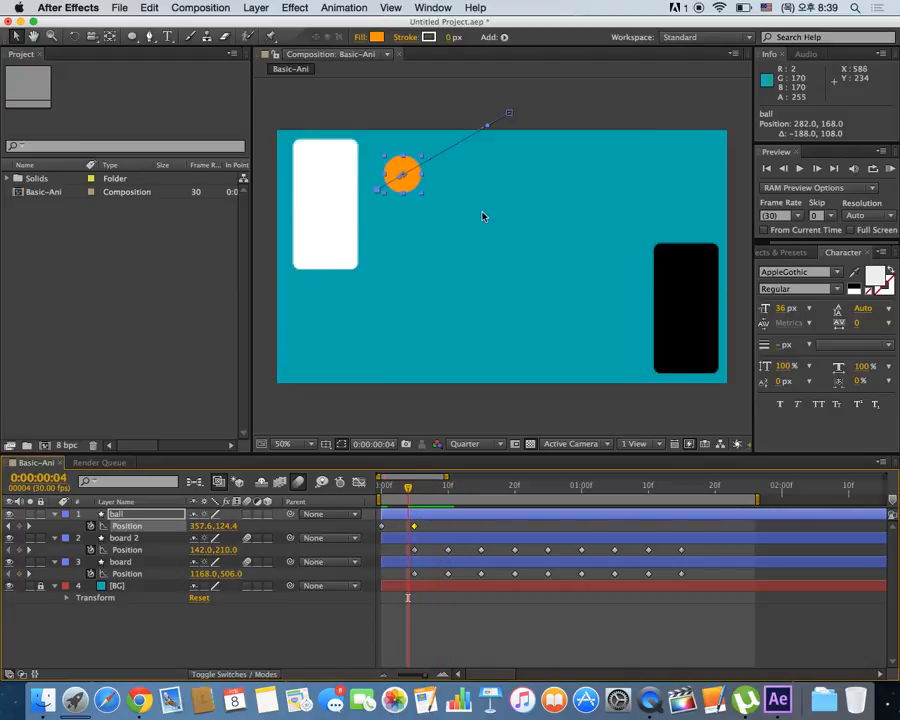
pyautogui.press('pagedown')
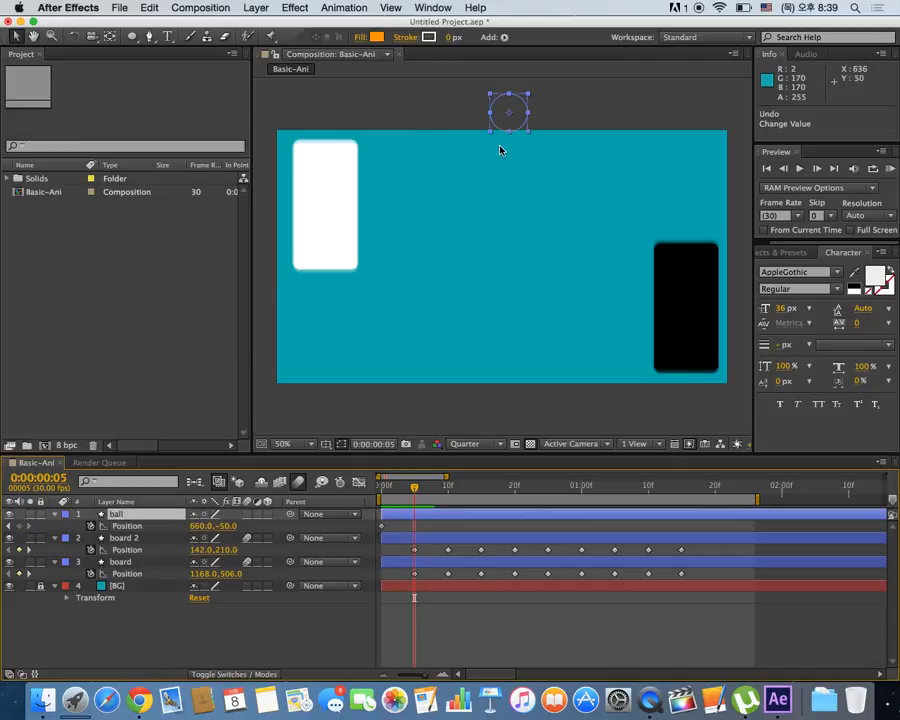
pyautogui.moveTo(508, 124); pyautogui.dragTo(432, 358)
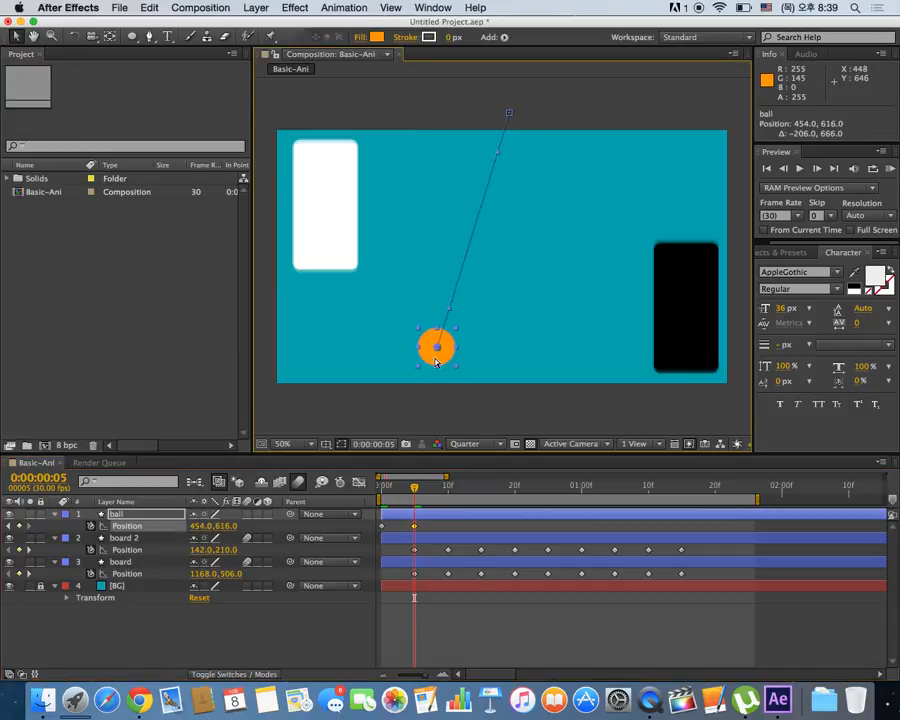
pyautogui.press('super+z')
pyautogui.press('super+z')
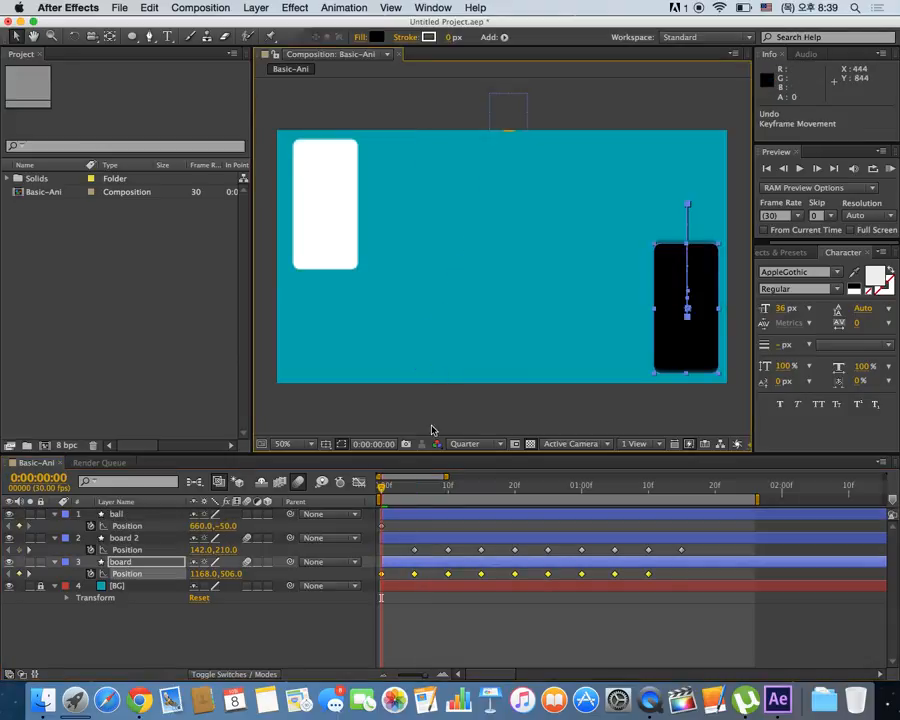
# Step: At frame 0, move the ball below the composition to 602, 784, and shift the black board's Position keyframes to start at frame 5
pyautogui.moveTo(508, 139); pyautogui.dragTo(491, 416)
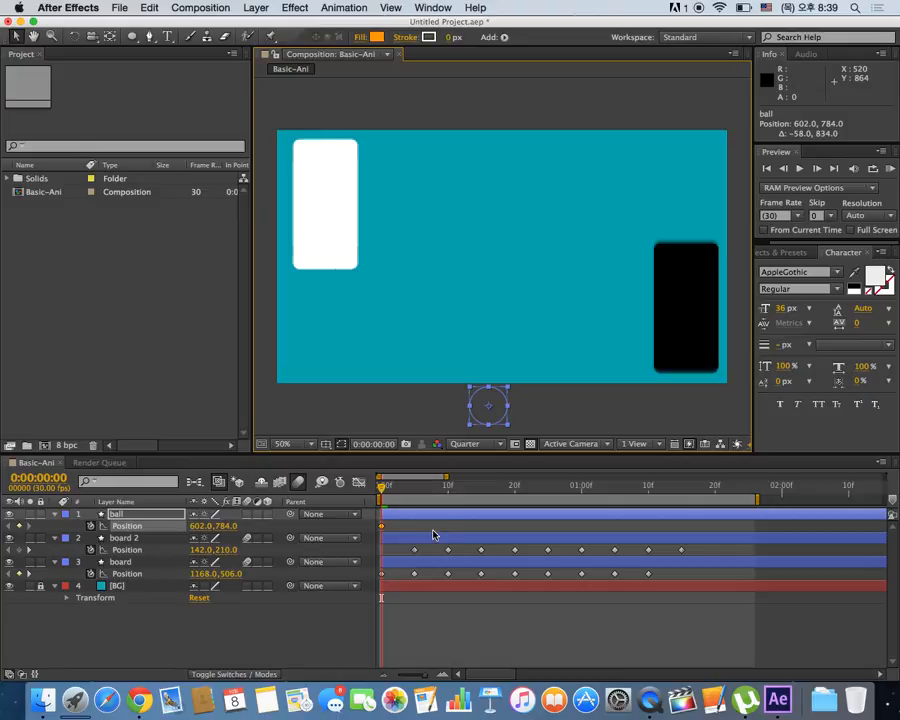
pyautogui.moveTo(661, 575); pyautogui.dragTo(447, 578)
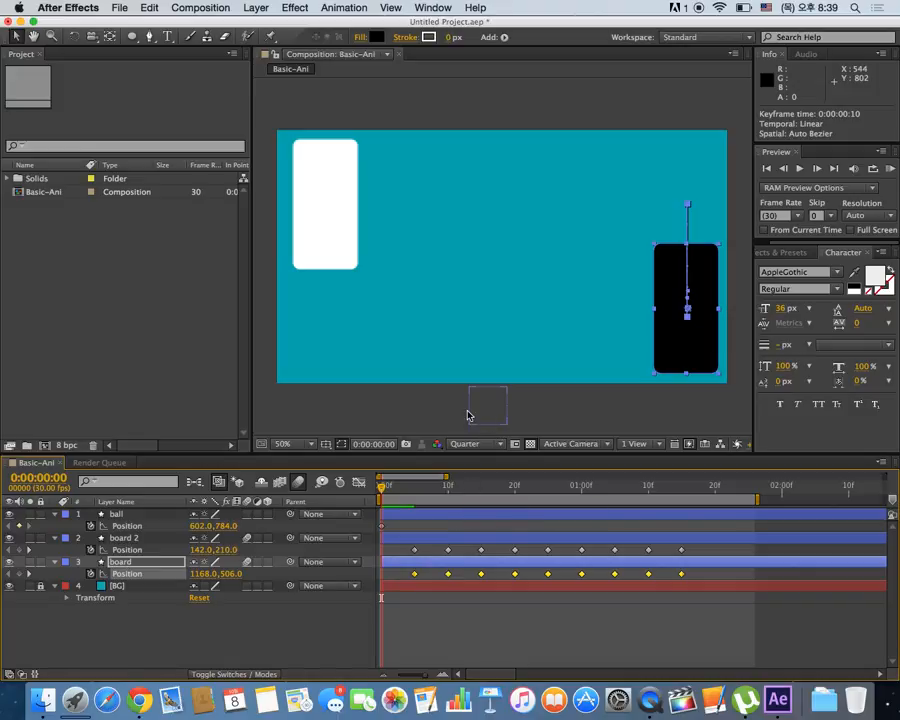
# Step: At frame 3, keyframe the ball at 280, 214 against the white board's inner edge, and advance the current time to frame 8
pyautogui.click(402, 488)
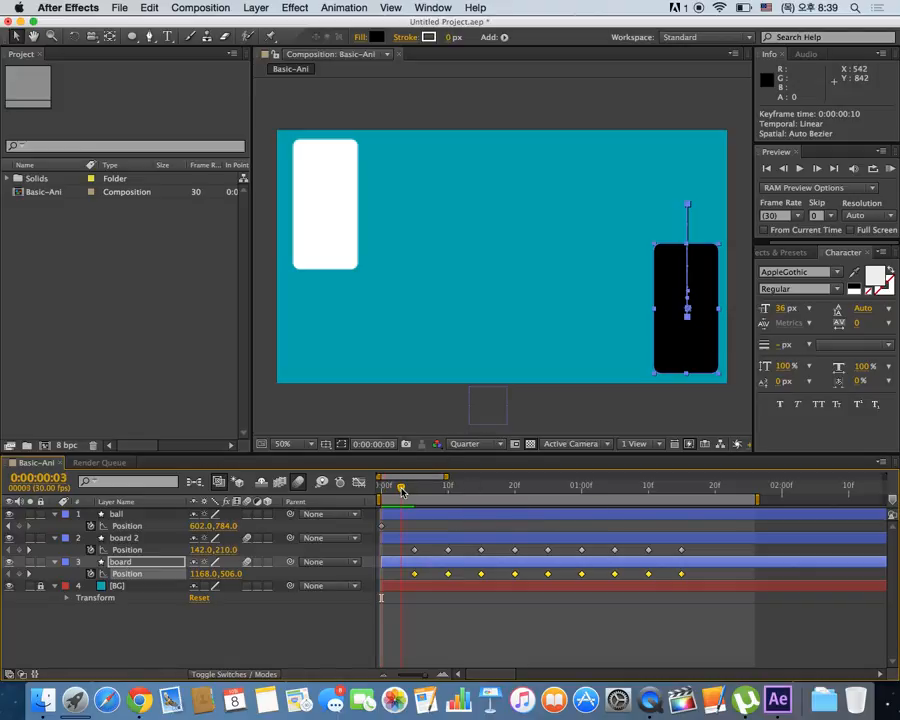
pyautogui.moveTo(490, 418); pyautogui.dragTo(376, 207)
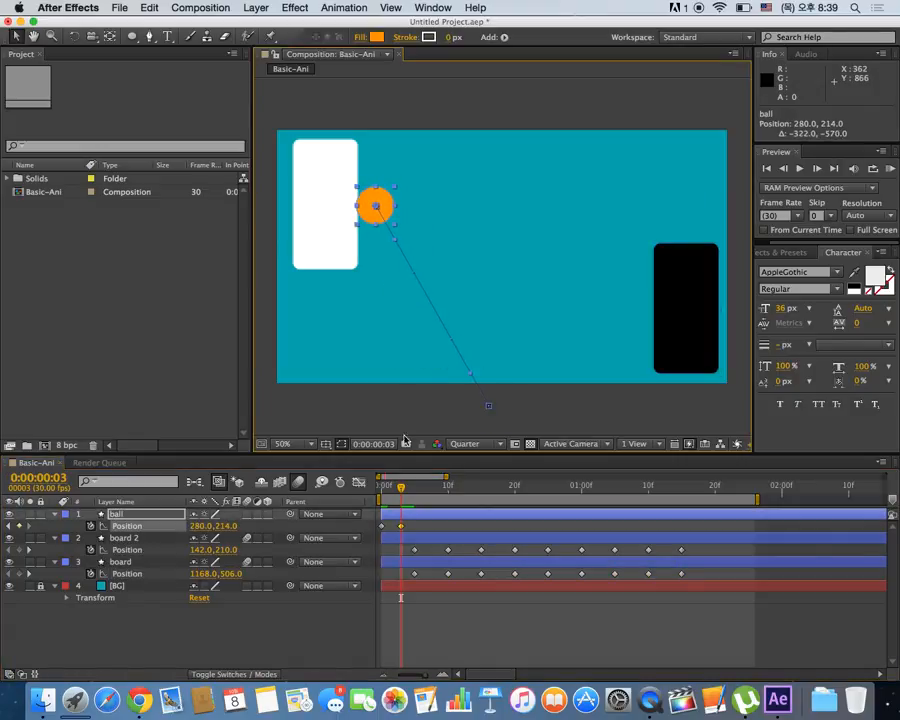
pyautogui.moveTo(402, 486); pyautogui.dragTo(450, 494)
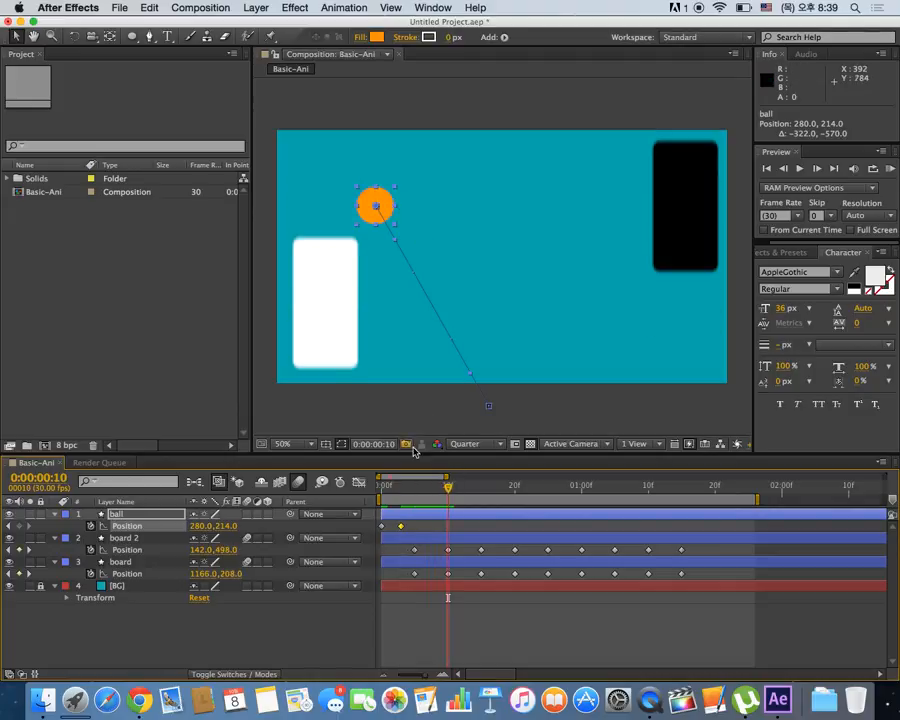
pyautogui.click(432, 494)
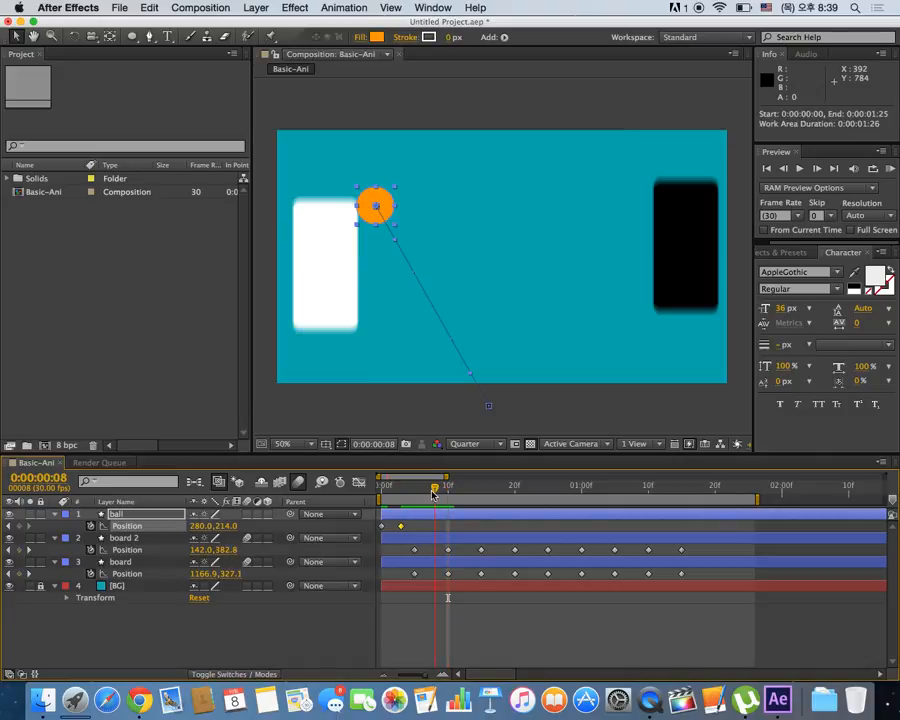
# Step: Keyframe the ball at 562, 34 near the composition's top edge at frame 8, and at 1022, 502 against the black board at frame 15
pyautogui.moveTo(388, 204); pyautogui.dragTo(489, 143)
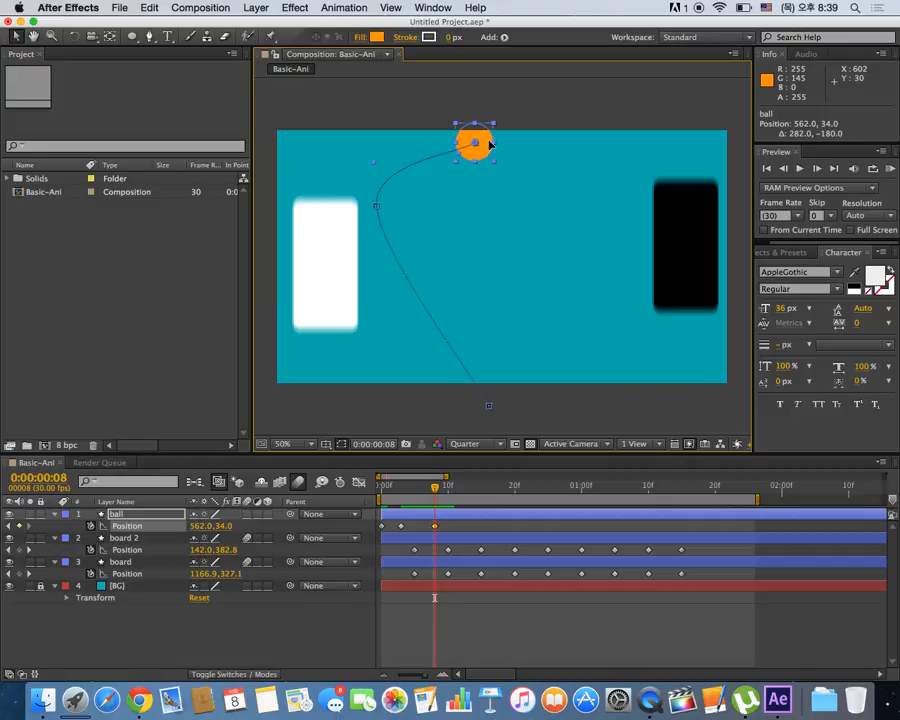
pyautogui.moveTo(436, 488); pyautogui.dragTo(463, 489)
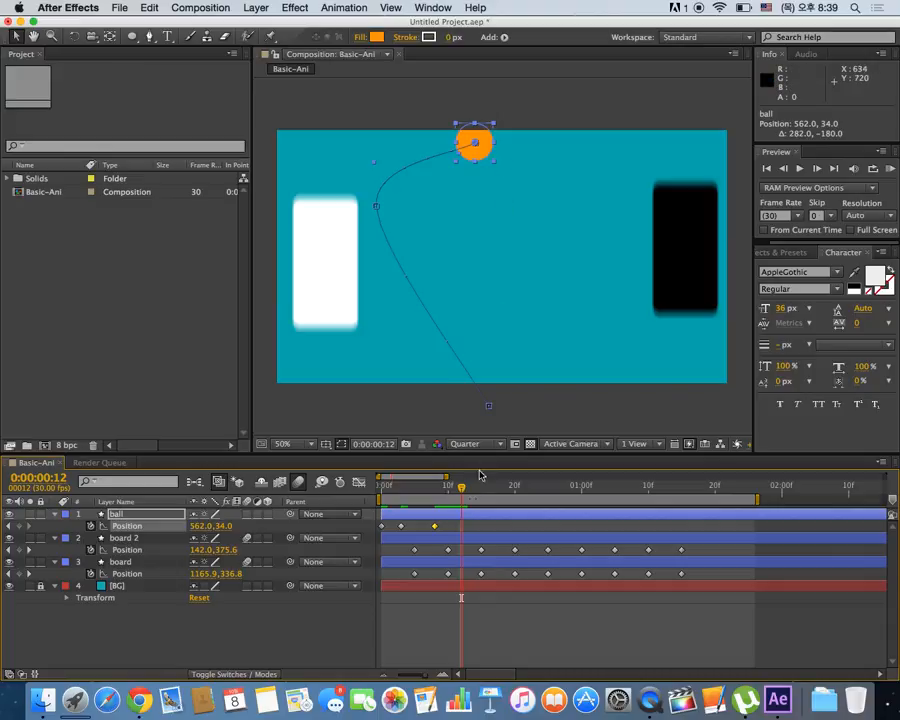
pyautogui.moveTo(463, 491); pyautogui.dragTo(481, 486)
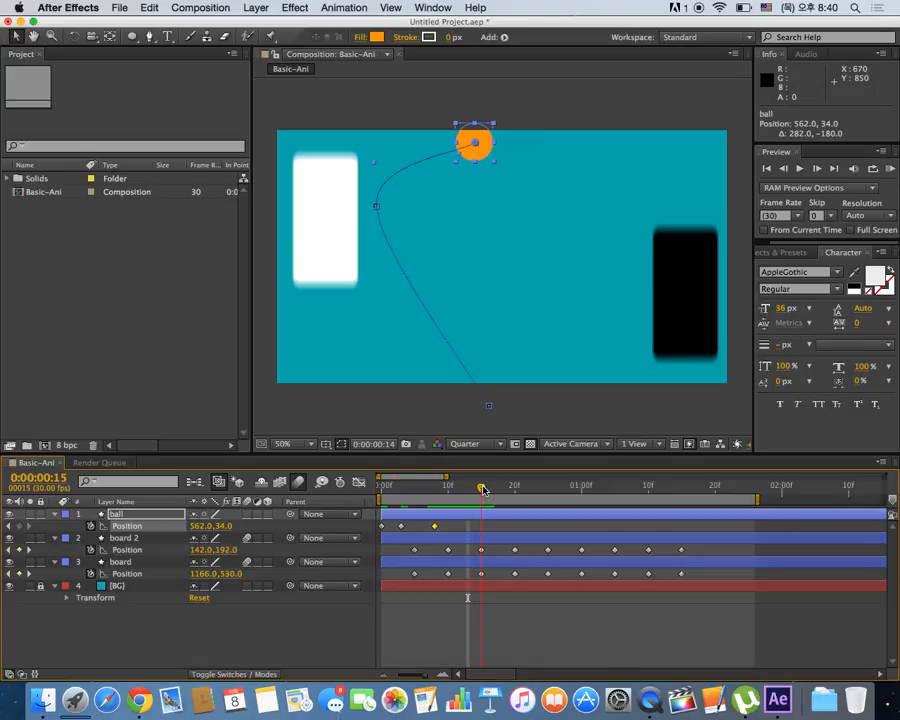
pyautogui.moveTo(488, 156); pyautogui.dragTo(651, 320)
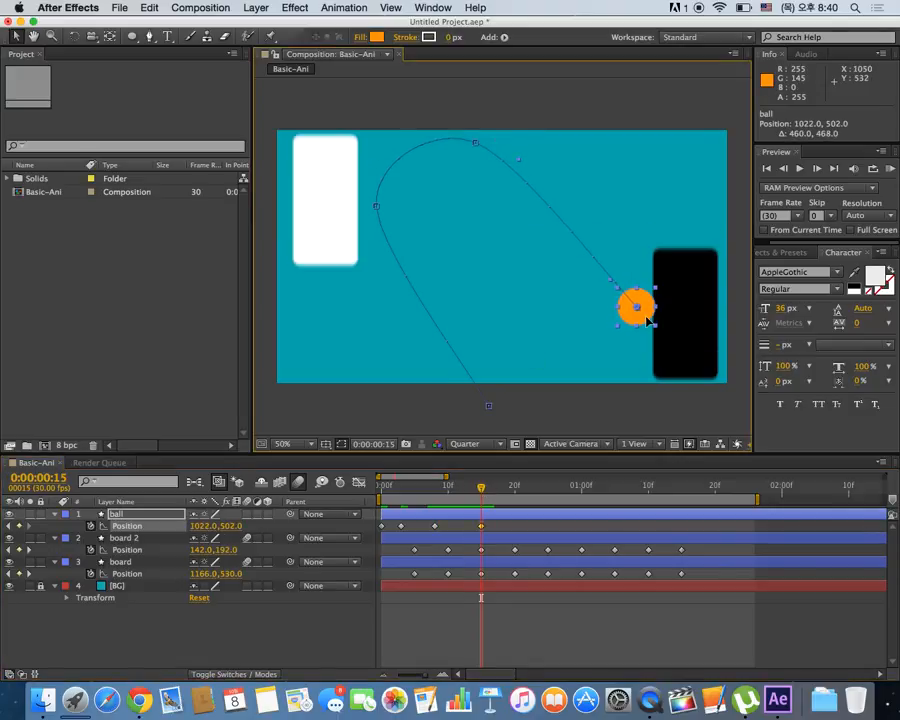
# Step: Try Bezier temporal interpolation on the ball's Position keyframe at 280, 214, and undo the interpolation change
pyautogui.click(434, 646)
pyautogui.moveTo(447, 495); pyautogui.dragTo(416, 488)
pyautogui.click(434, 526)
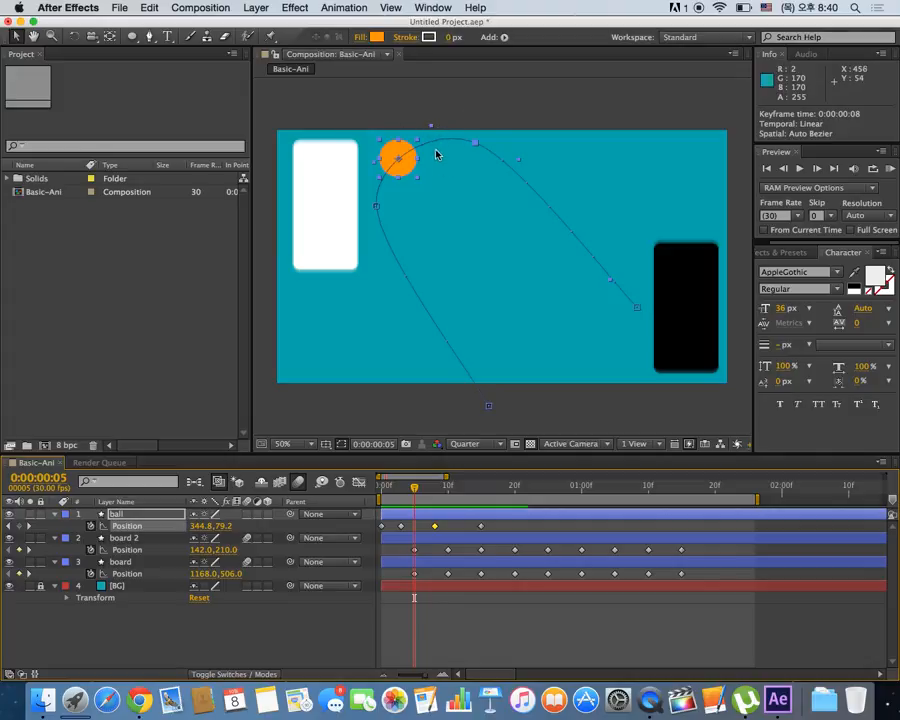
pyautogui.moveTo(415, 488)
pyautogui.mouseDown()
pyautogui.moveTo(403, 488)
pyautogui.moveTo(467, 490)
pyautogui.moveTo(383, 488)
pyautogui.moveTo(427, 490)
pyautogui.mouseUp()
pyautogui.moveTo(433, 488); pyautogui.dragTo(412, 490)
pyautogui.rightClick(377, 209)
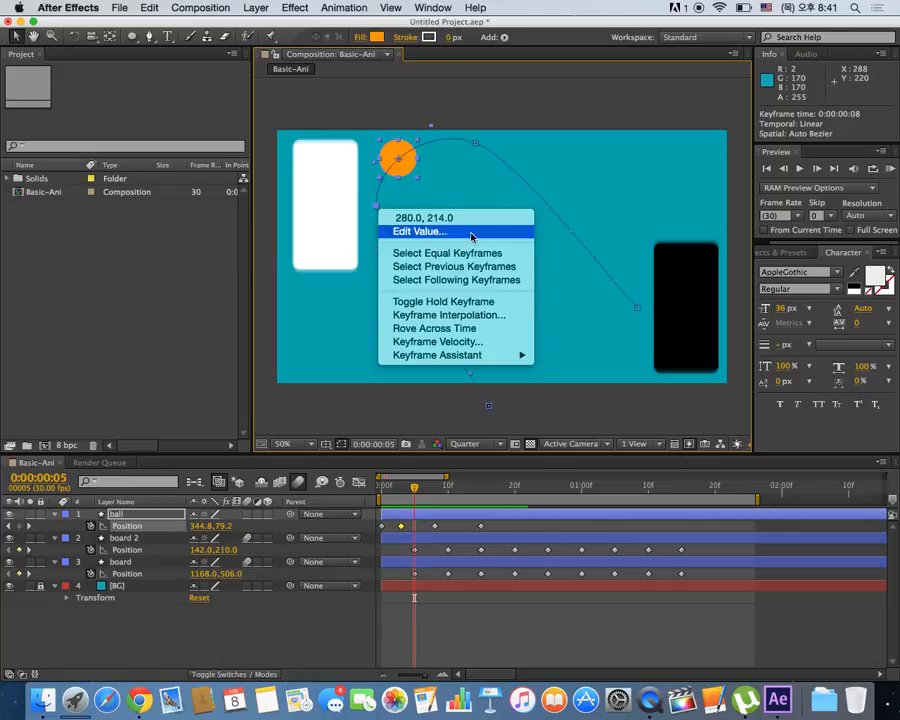
pyautogui.click(509, 318)
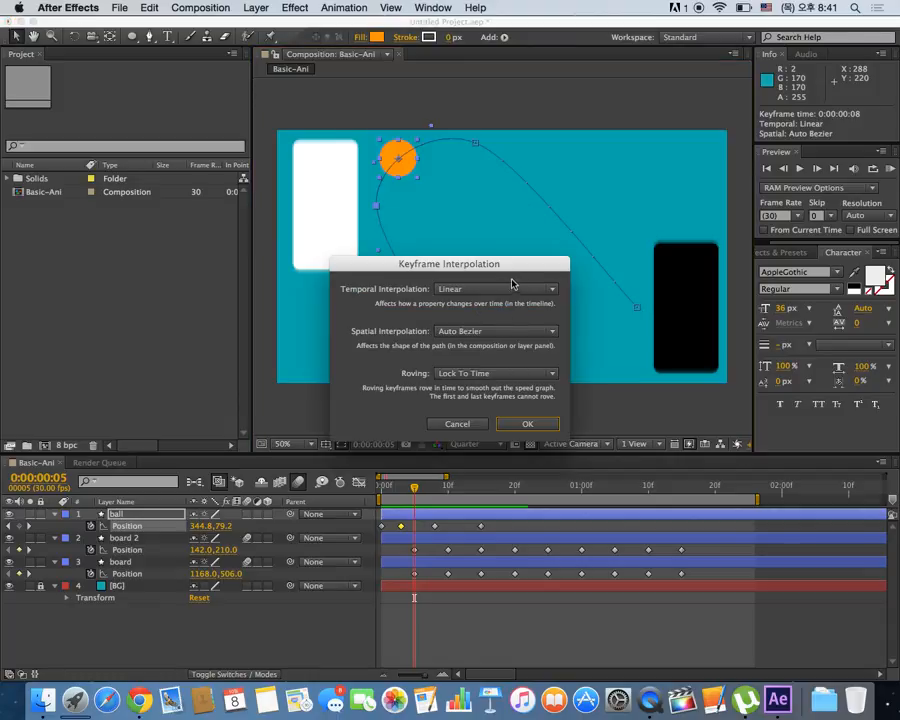
pyautogui.click(505, 291)
pyautogui.click(482, 340)
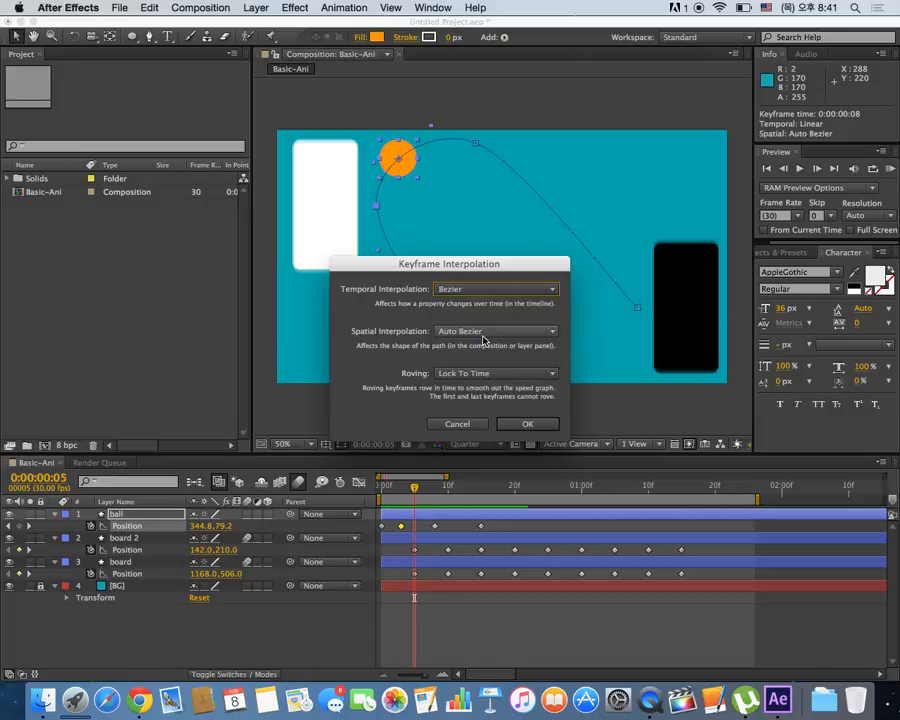
pyautogui.click(529, 425)
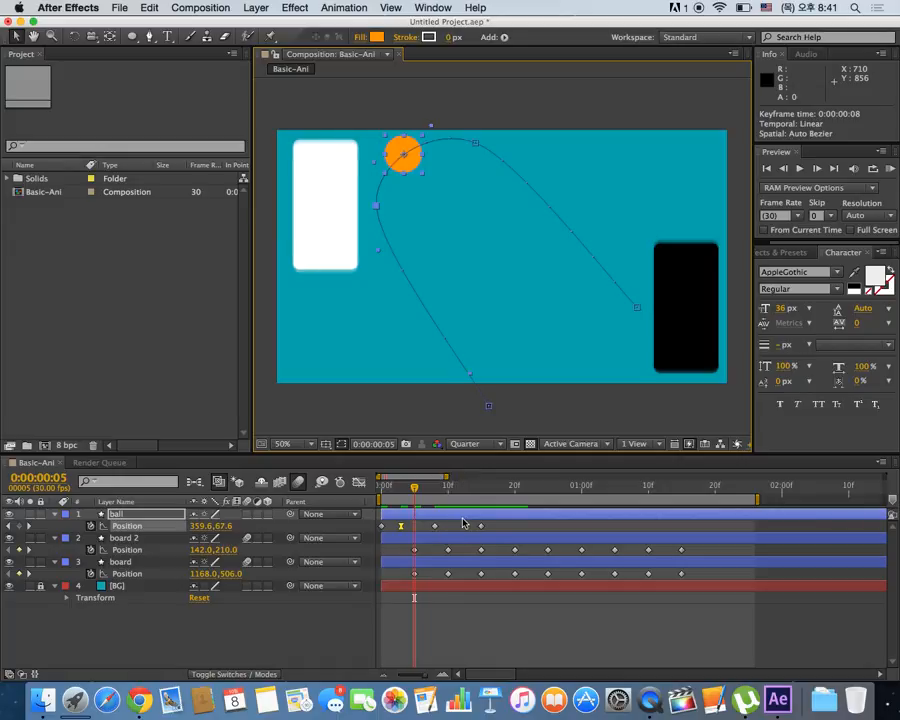
pyautogui.press('super+z')
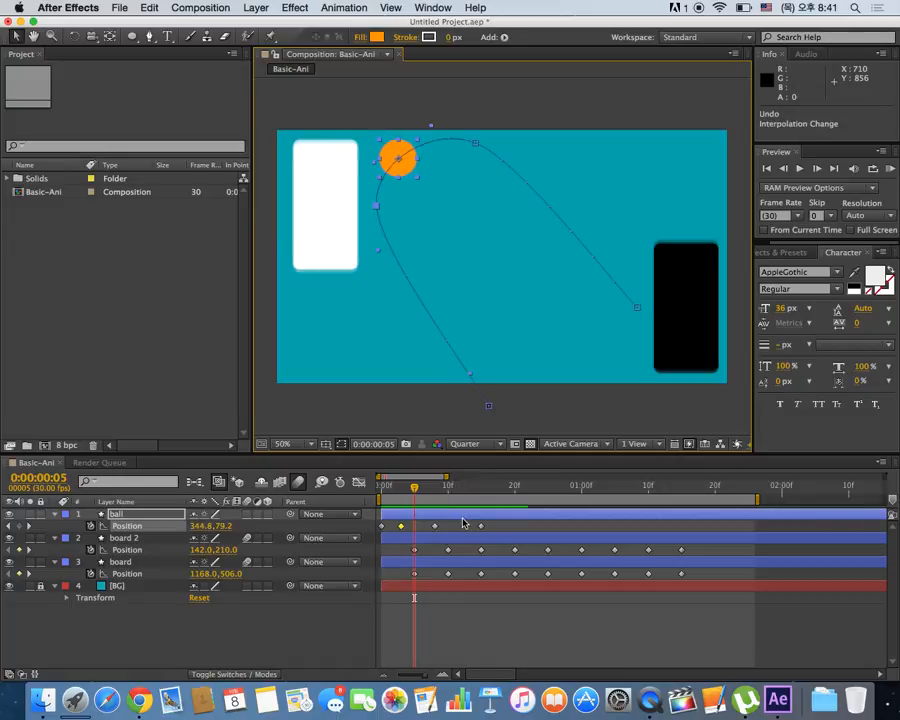
# Step: Set the spatial interpolation of the ball's Position keyframes at frames 3, 8 and 15 to Linear
pyautogui.rightClick(402, 529)
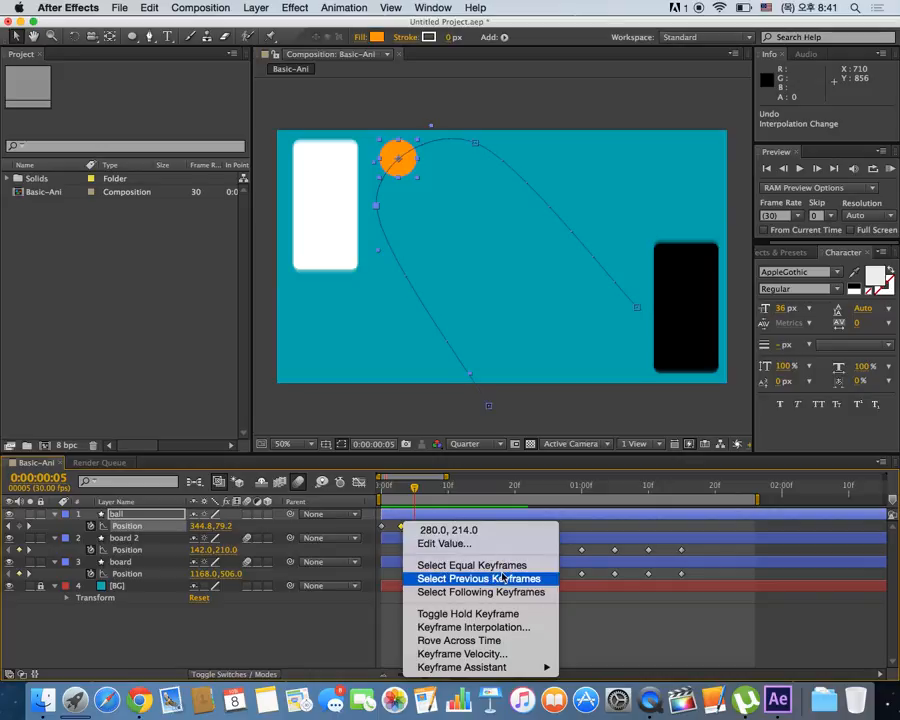
pyautogui.click(581, 527)
pyautogui.moveTo(575, 528); pyautogui.dragTo(390, 527)
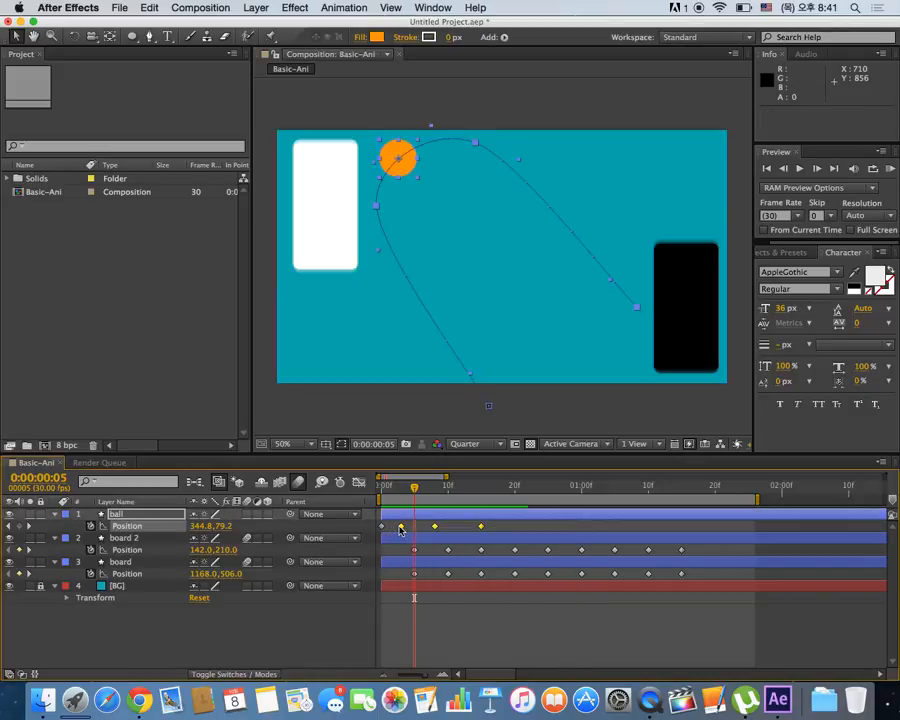
pyautogui.rightClick(402, 525)
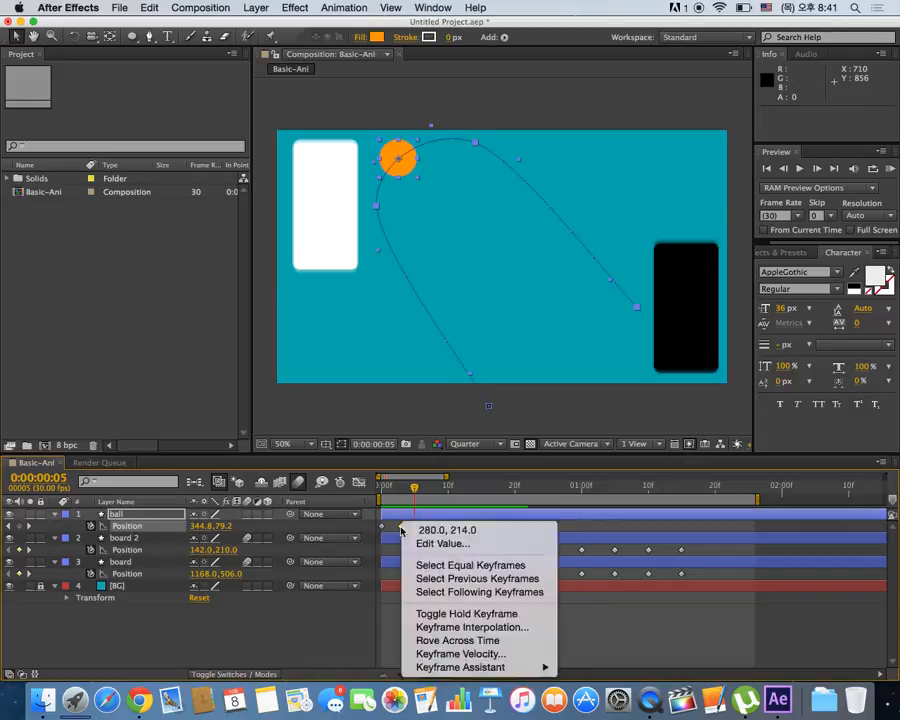
pyautogui.click(466, 627)
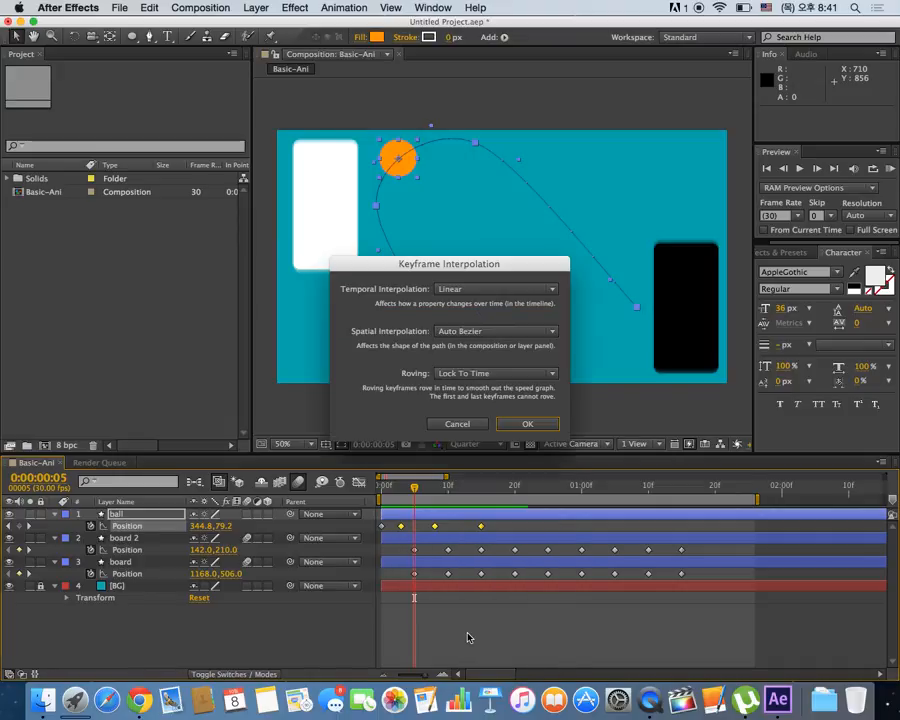
pyautogui.click(484, 332)
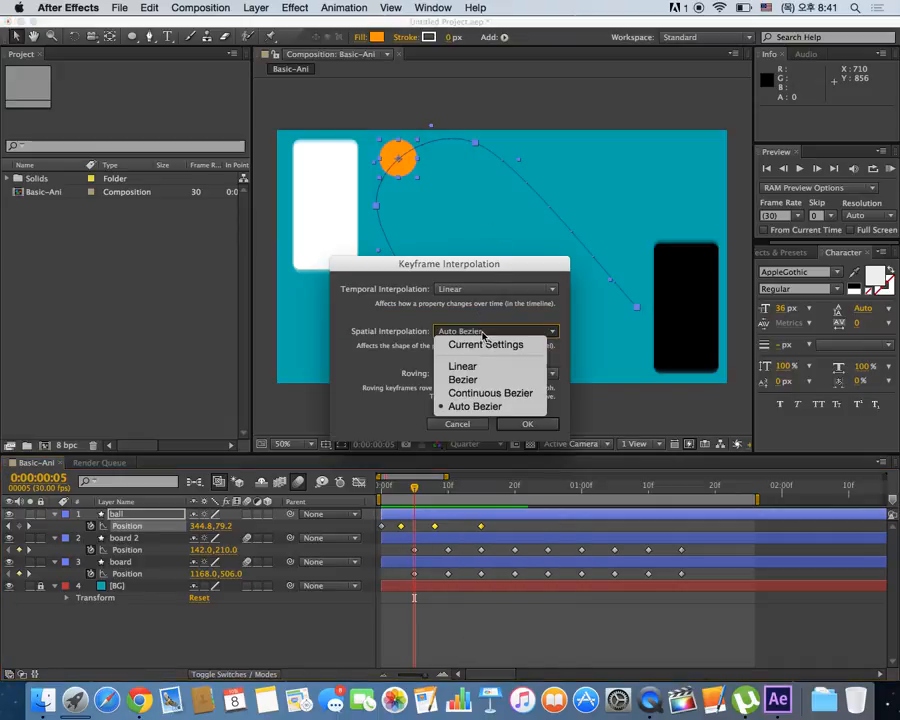
pyautogui.click(483, 369)
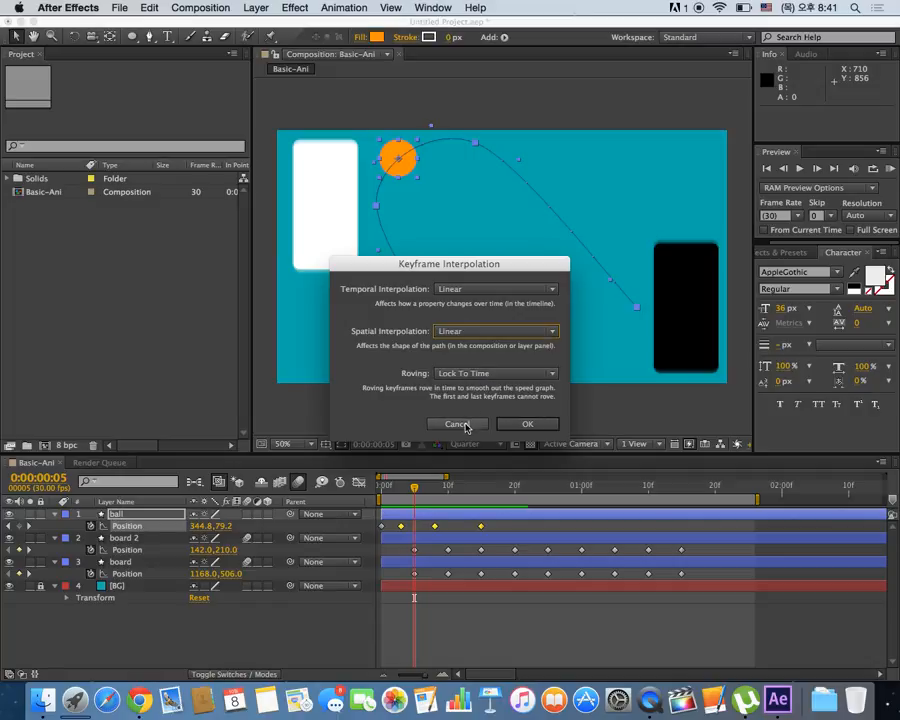
pyautogui.click(526, 423)
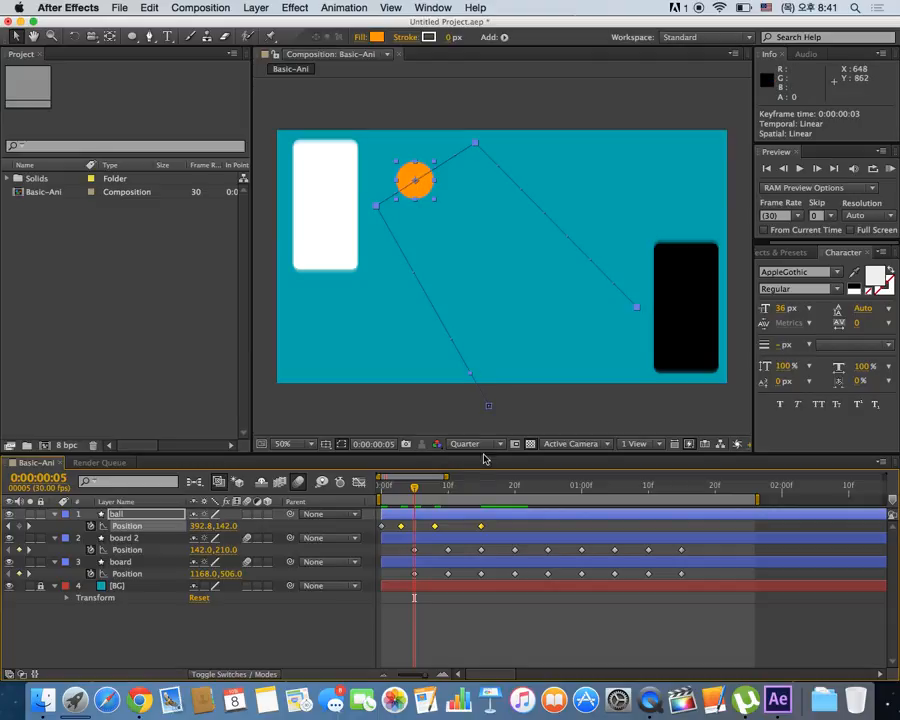
# Step: Enable motion blur on the ball layer and play the animation from frame 1
pyautogui.moveTo(414, 497); pyautogui.dragTo(386, 479)
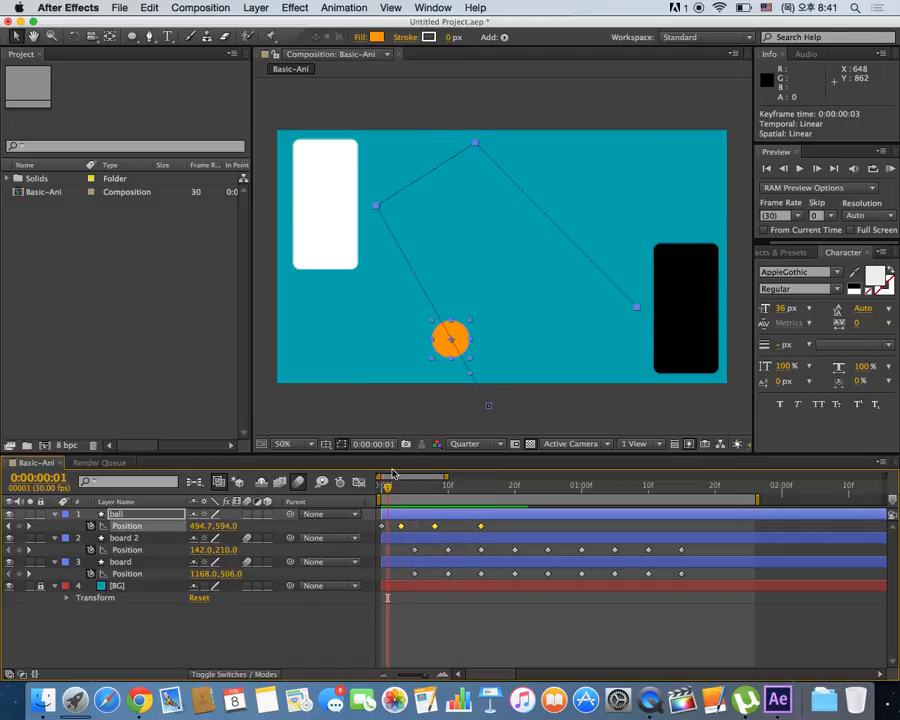
pyautogui.click(247, 514)
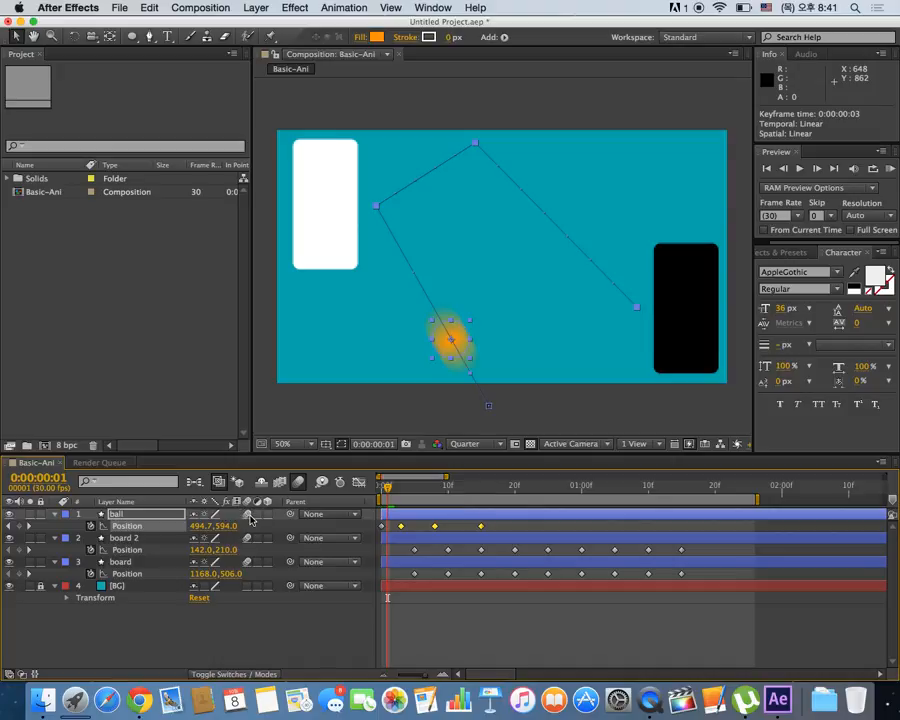
pyautogui.press('space')
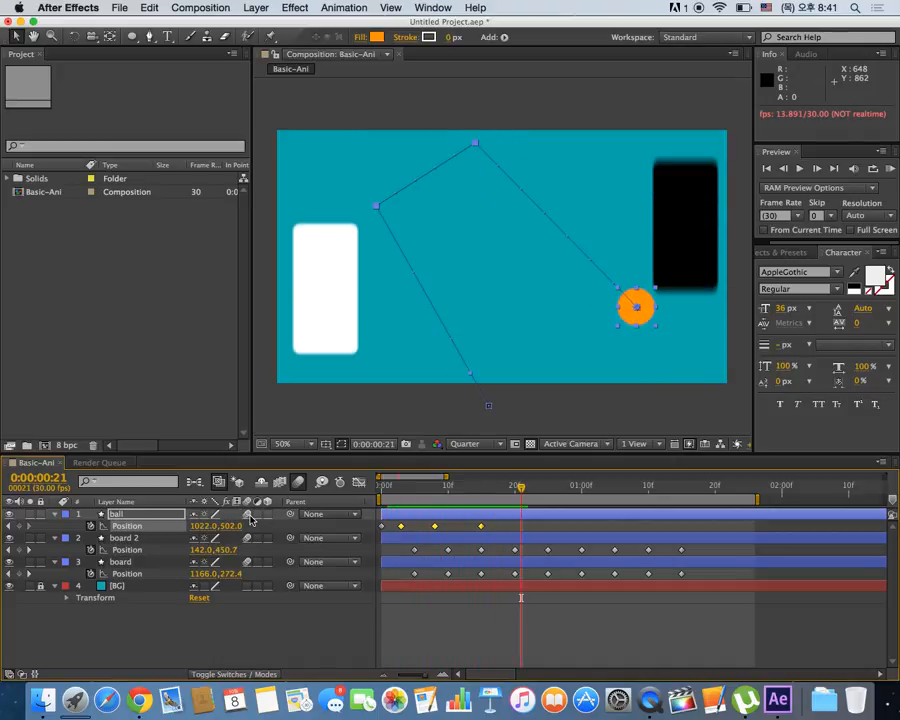
# Step: Keyframe the ball at 738, 676 near the bottom edge at frame 20, and at 292, 298 beside the white board at frame 27
pyautogui.moveTo(527, 488); pyautogui.dragTo(515, 488)
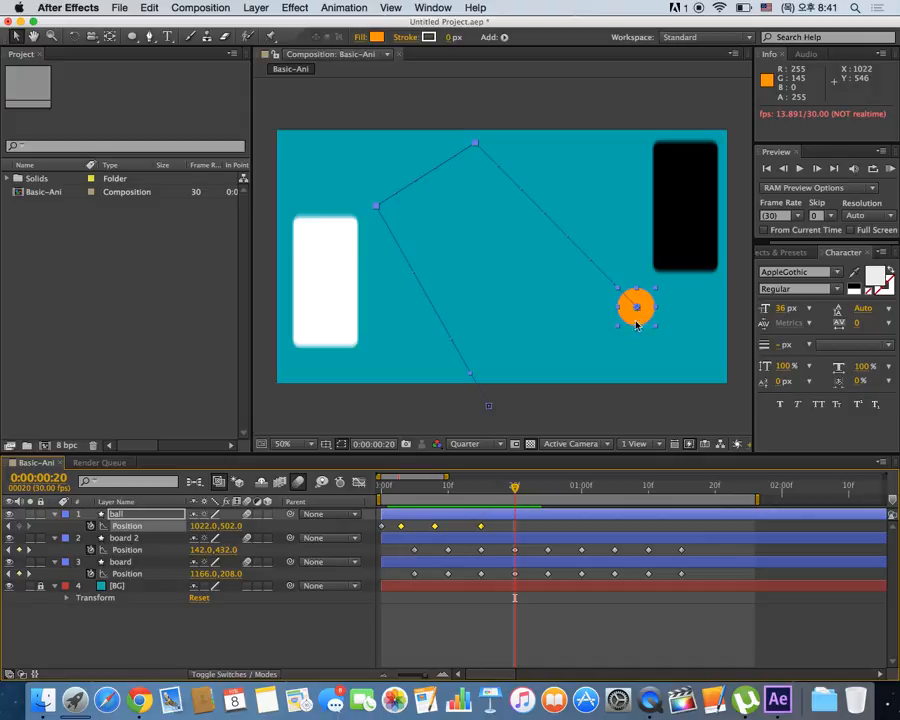
pyautogui.moveTo(636, 320); pyautogui.dragTo(540, 383)
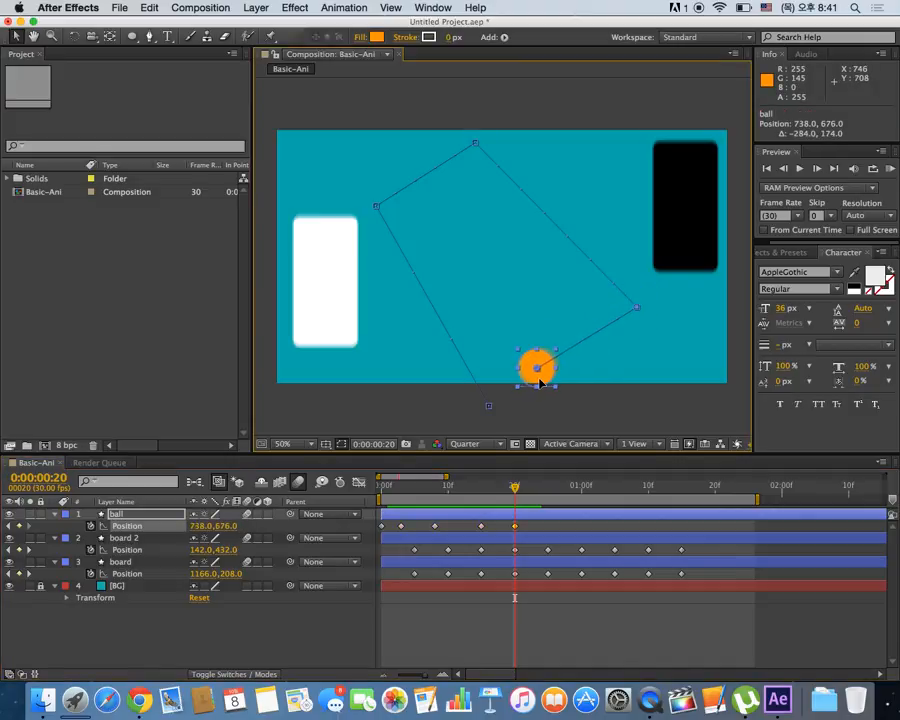
pyautogui.moveTo(516, 487); pyautogui.dragTo(561, 487)
pyautogui.moveTo(528, 350); pyautogui.dragTo(372, 232)
# Step: Keyframe the ball at the composition's bottom edge at 0:00:01:03, and at 1006, 250 beside the black board at 0:00:01:08
pyautogui.moveTo(558, 481); pyautogui.dragTo(601, 487)
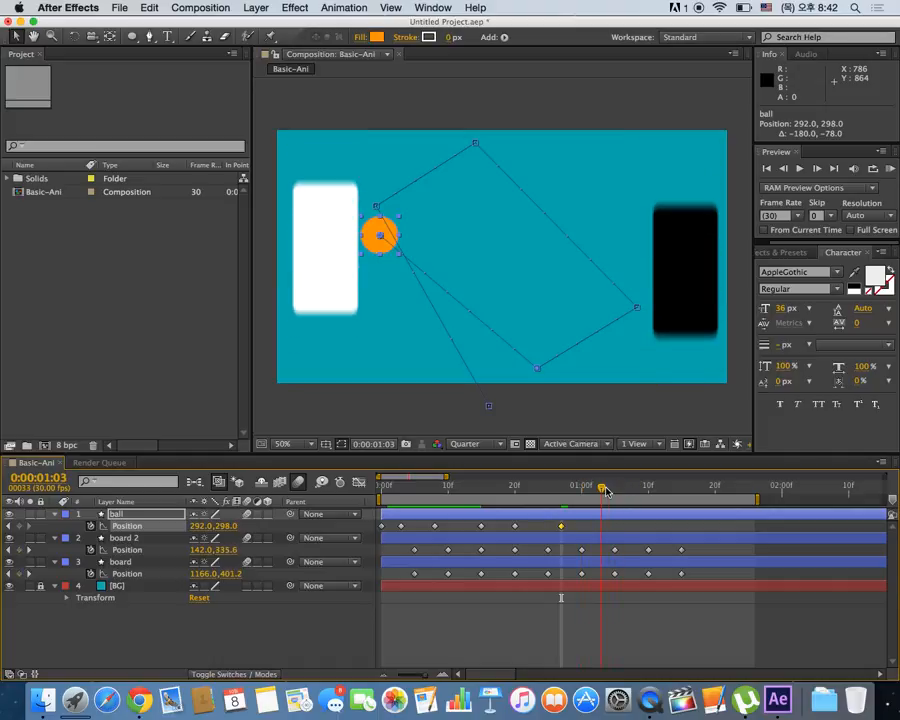
pyautogui.moveTo(394, 229); pyautogui.dragTo(589, 394)
pyautogui.moveTo(601, 487); pyautogui.dragTo(634, 488)
pyautogui.moveTo(557, 376); pyautogui.dragTo(641, 217)
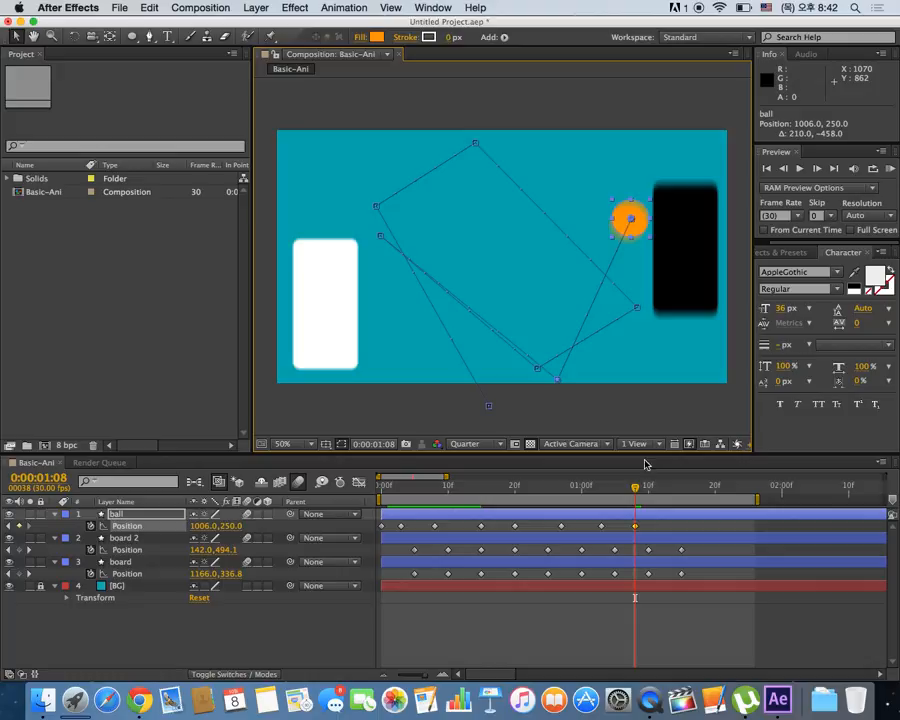
# Step: Return to frame 0, deselect all layers, and preview the ball bouncing between the boards
pyautogui.moveTo(637, 489); pyautogui.dragTo(310, 504)
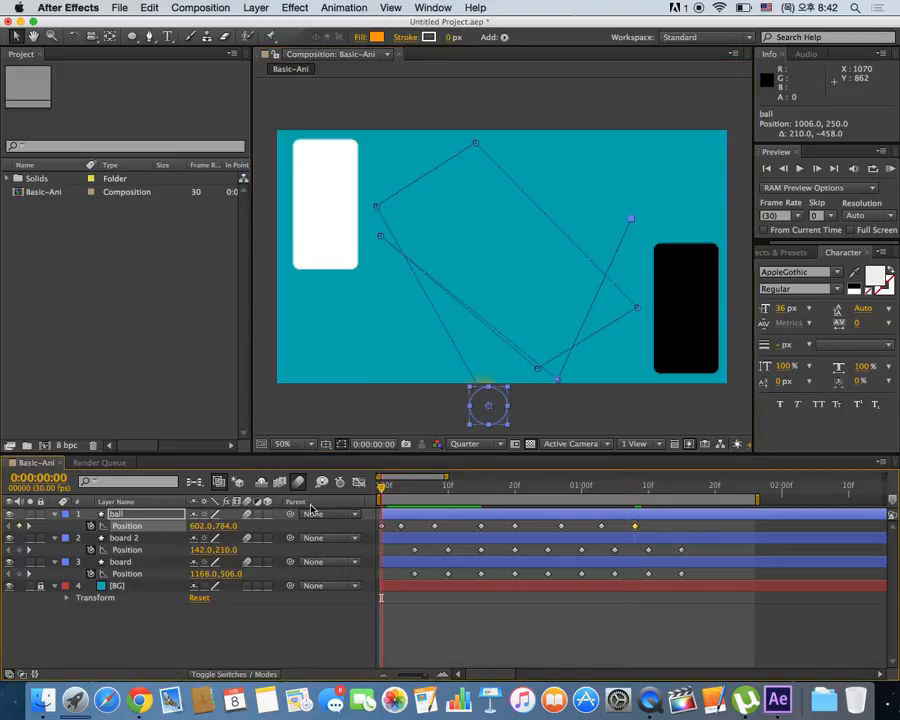
pyautogui.click(307, 620)
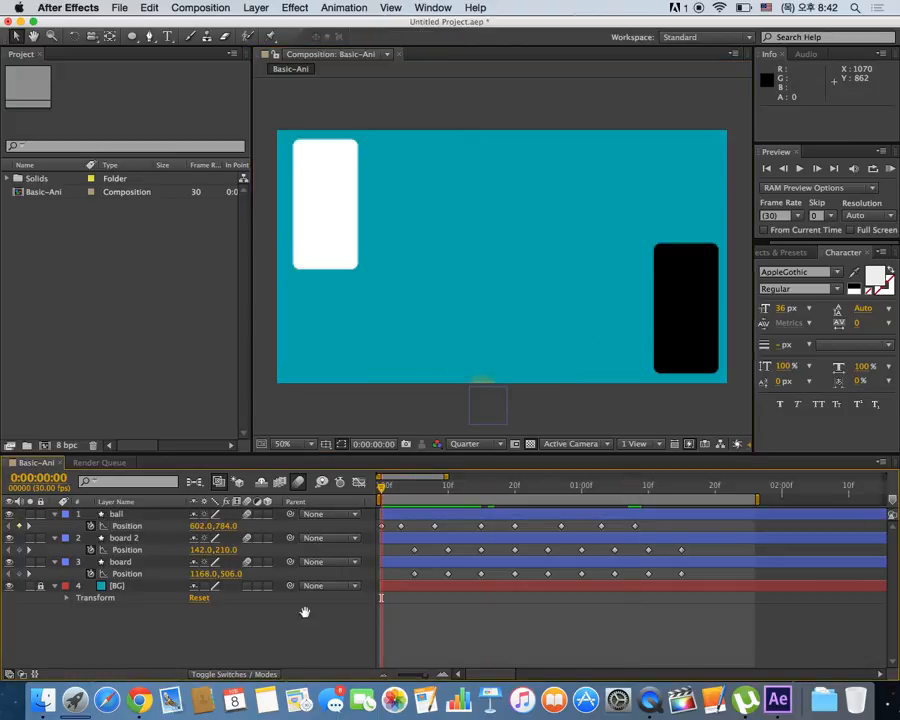
pyautogui.press('space')
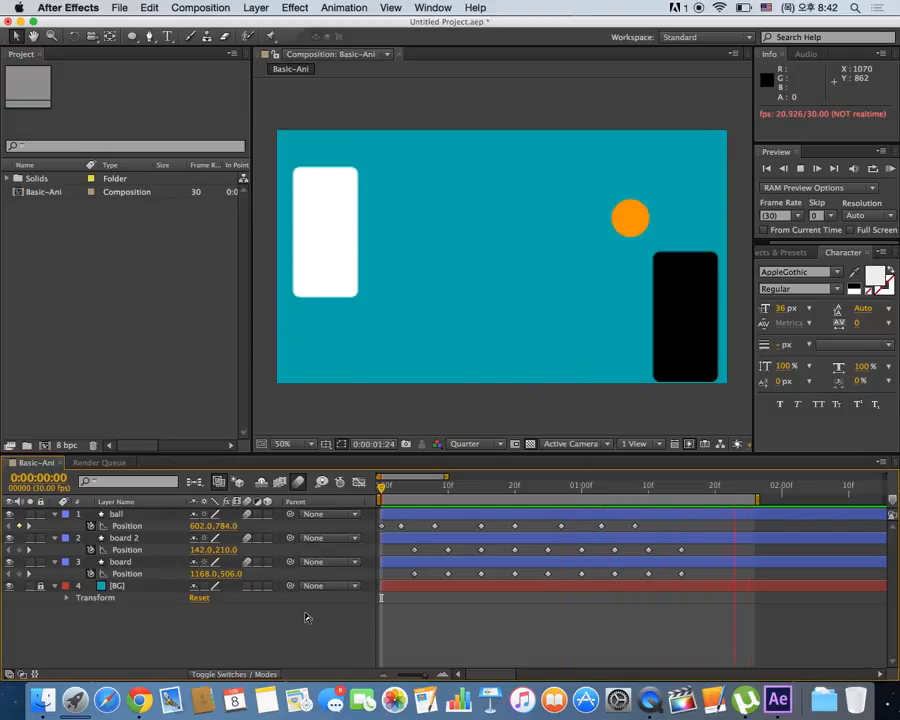
pyautogui.press('space')
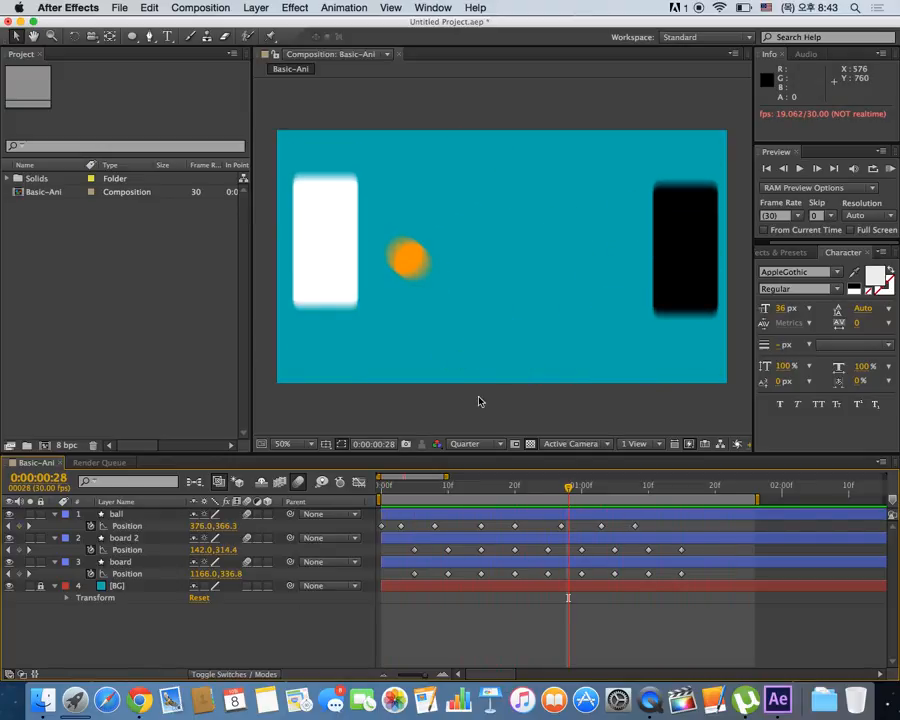
# Step: At frame 20, show the ball's Scale alongside its Position and start keyframing Scale at 100%
pyautogui.moveTo(567, 495); pyautogui.dragTo(516, 492)
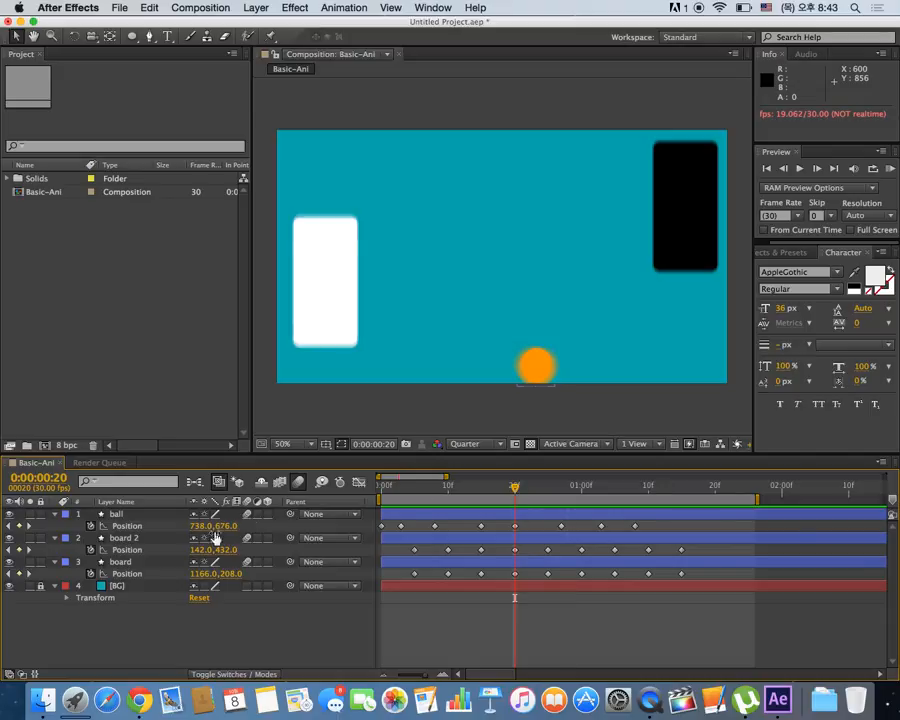
pyautogui.click(118, 514)
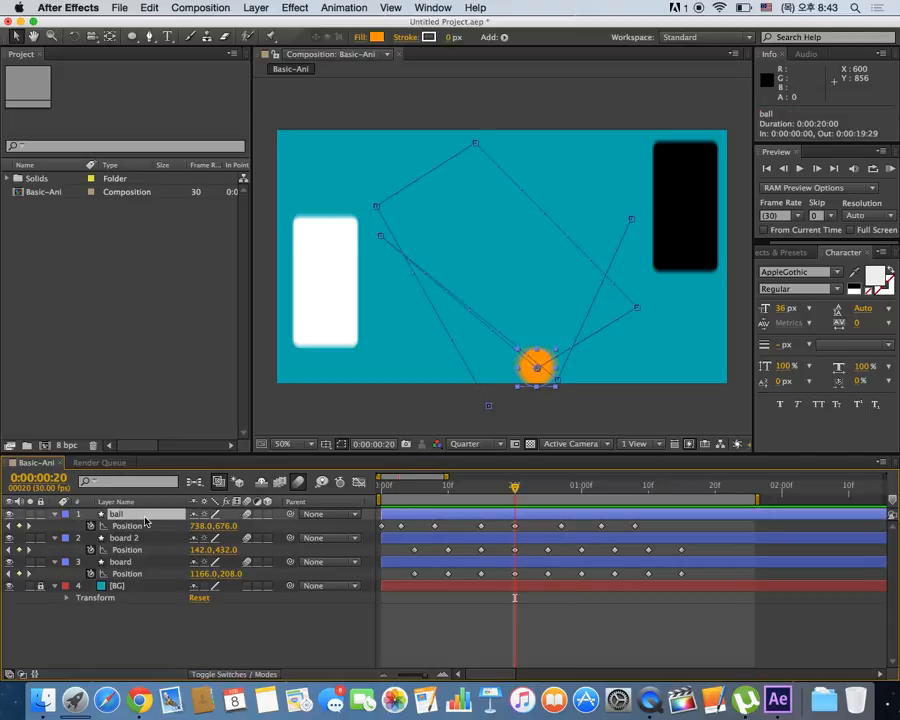
pyautogui.hotkey('shift', 's')
pyautogui.press('F2')
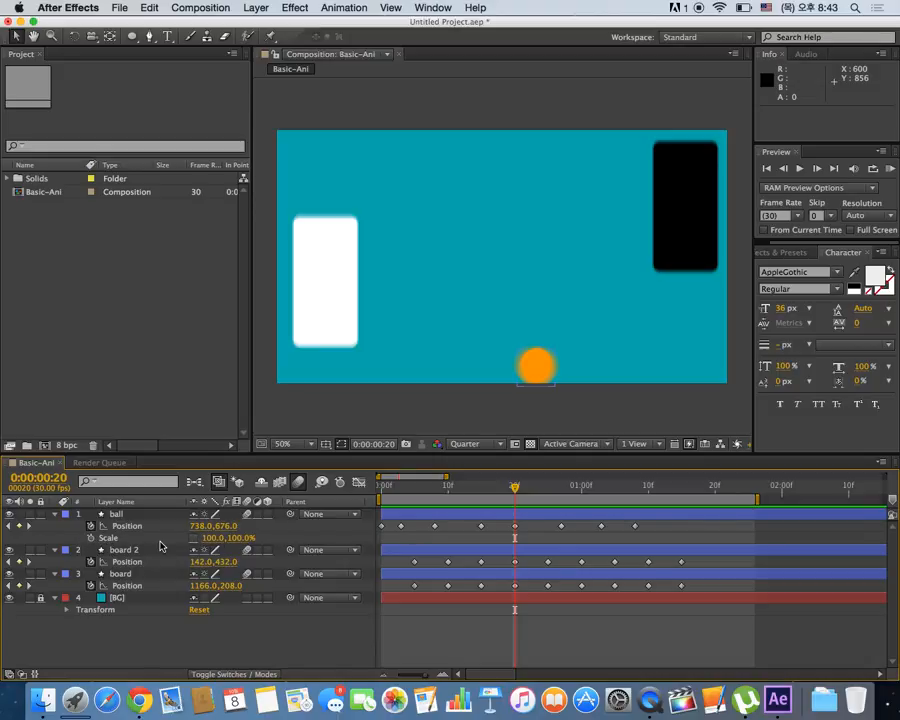
pyautogui.click(91, 538)
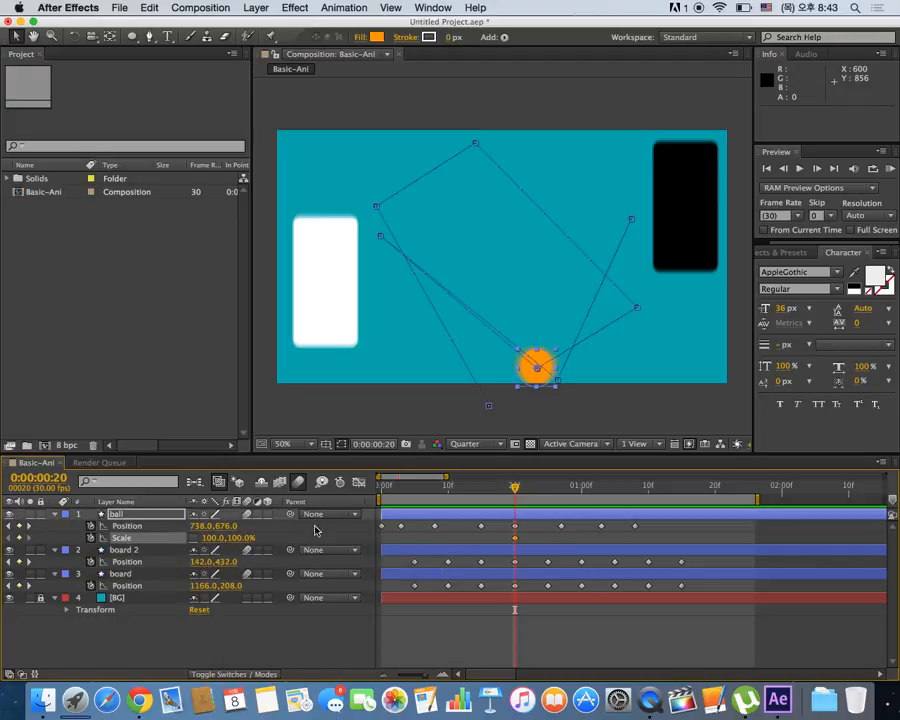
# Step: Add a Scale keyframe of 100% to the ball at frame 18, and advance the current time to frame 22
pyautogui.press('=')
pyautogui.press('=')
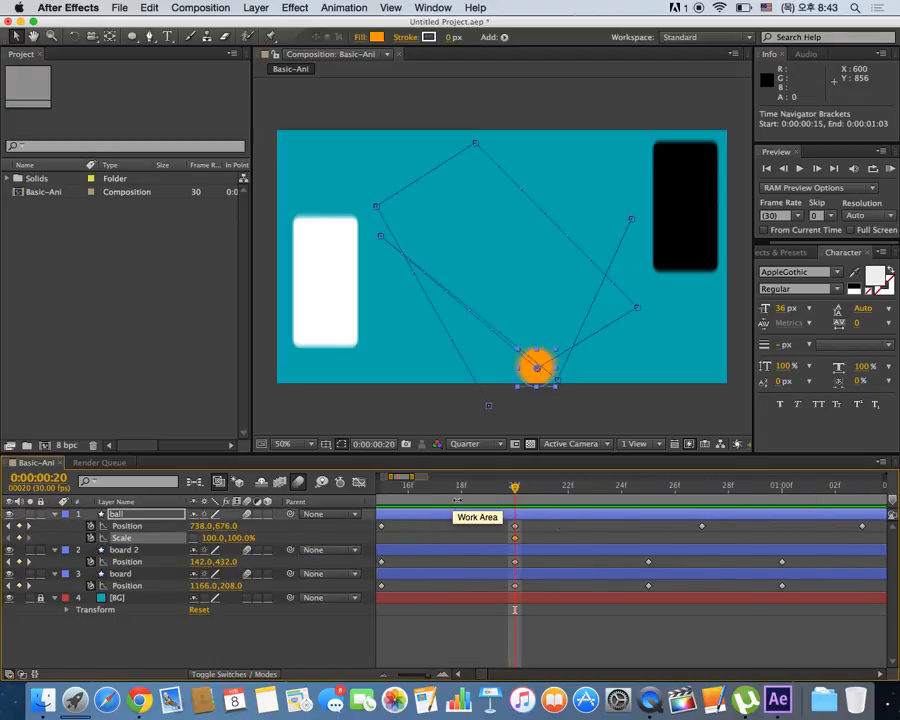
pyautogui.moveTo(515, 489); pyautogui.dragTo(461, 489)
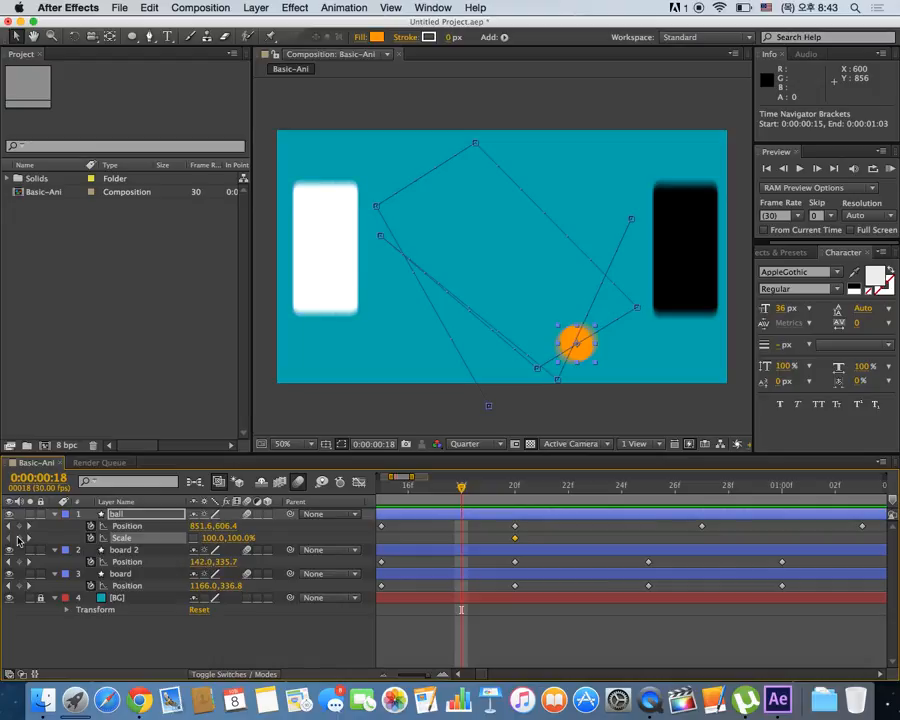
pyautogui.click(583, 489)
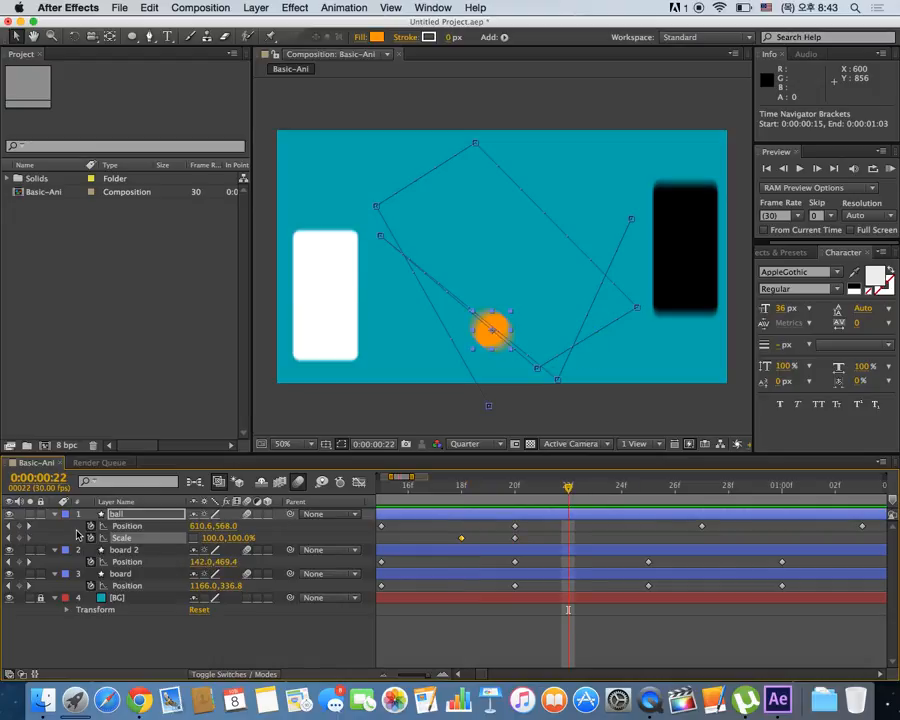
# Step: At frame 20, stretch the ball's Scale to 148, 100%, undo any surplus value change, and review the squash around that bounce
pyautogui.moveTo(567, 489); pyautogui.dragTo(514, 489)
pyautogui.moveTo(233, 533)
pyautogui.mouseDown()
pyautogui.moveTo(211, 540)
pyautogui.moveTo(265, 538)
pyautogui.moveTo(209, 538)
pyautogui.moveTo(248, 538)
pyautogui.mouseUp()
pyautogui.press('super+z')
pyautogui.press('super+z')
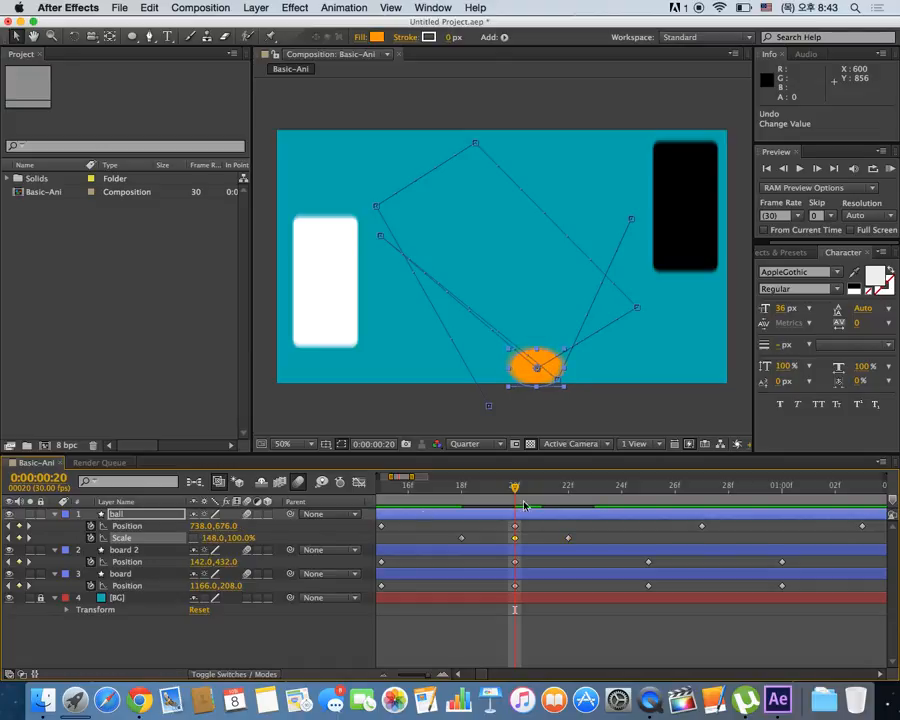
pyautogui.moveTo(494, 491); pyautogui.dragTo(540, 488)
# Step: Copy the ball's three Scale keyframes at frames 18, 20 and 22, and paste them at 0:00:01:03
pyautogui.moveTo(580, 535); pyautogui.dragTo(465, 540)
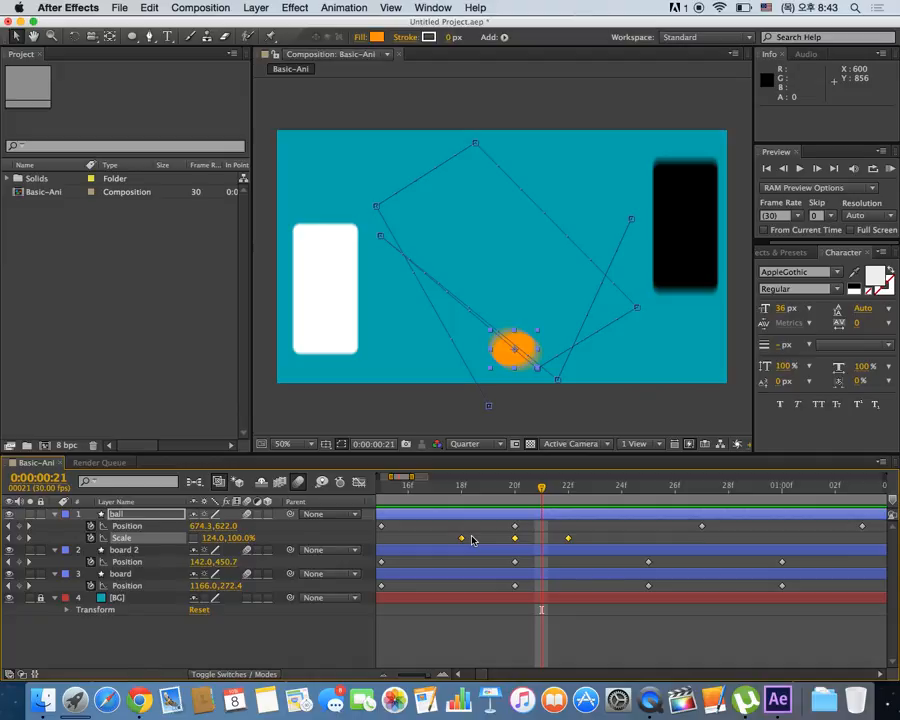
pyautogui.press('super+c')
pyautogui.moveTo(545, 492); pyautogui.dragTo(861, 490)
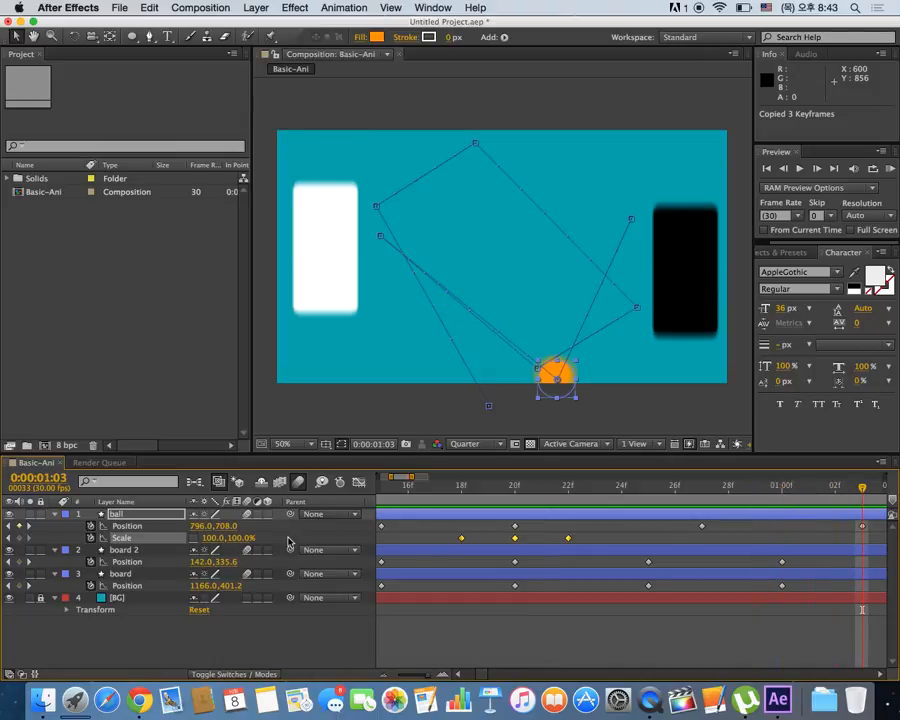
pyautogui.press('super+v')
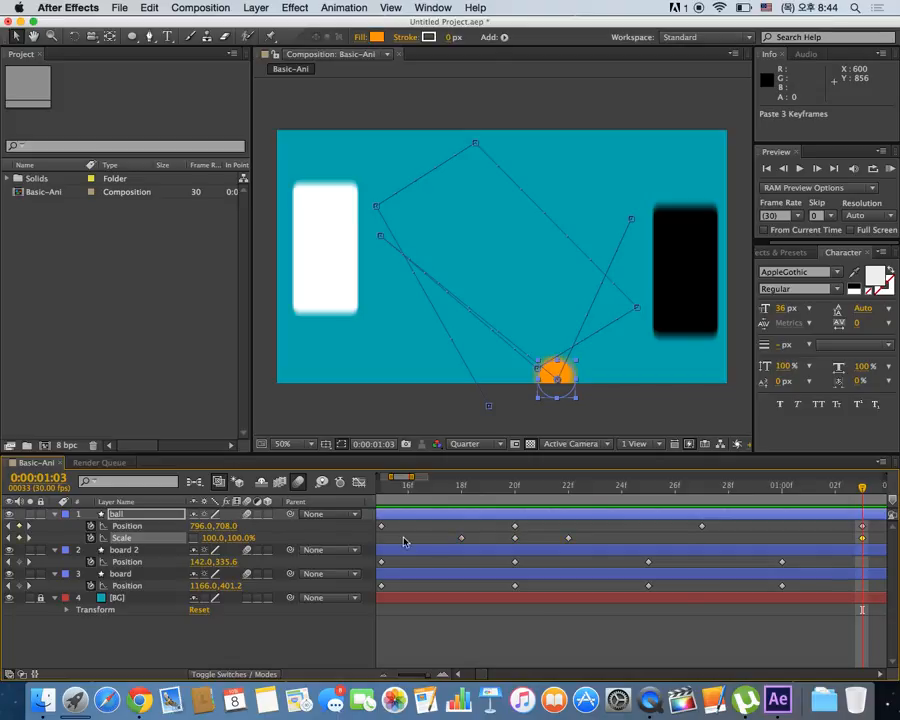
# Step: Shift the three pasted Scale keyframes two frames earlier so the middle one aligns with the ball's Position keyframe at 0:00:01:03
pyautogui.press('-')
pyautogui.press('-')
pyautogui.press('=')
pyautogui.press('-')
pyautogui.press('-')
pyautogui.press('-')
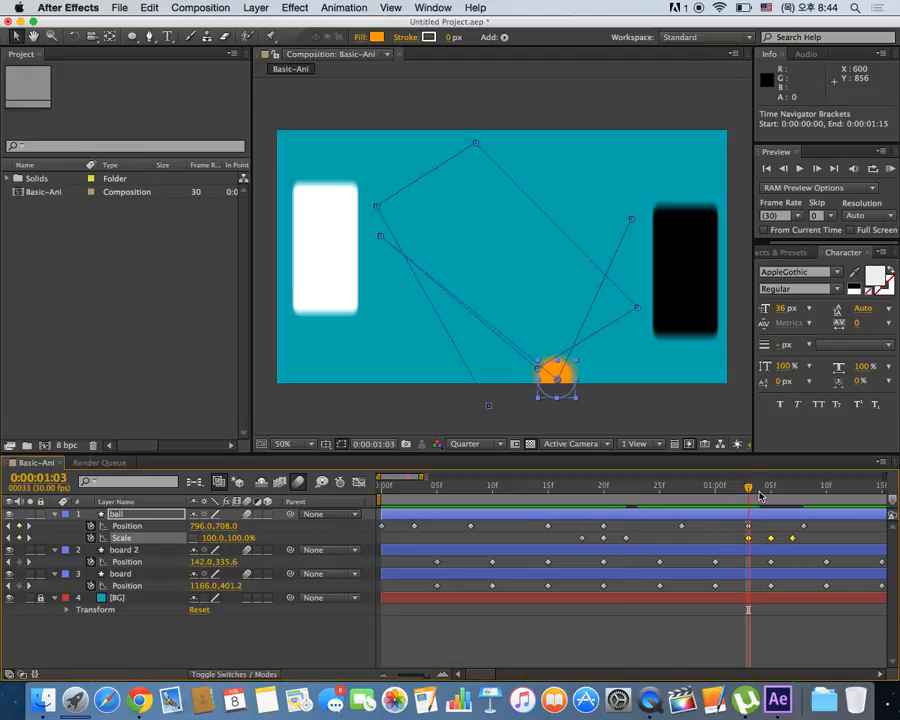
pyautogui.press('pagedown')
pyautogui.press('=')
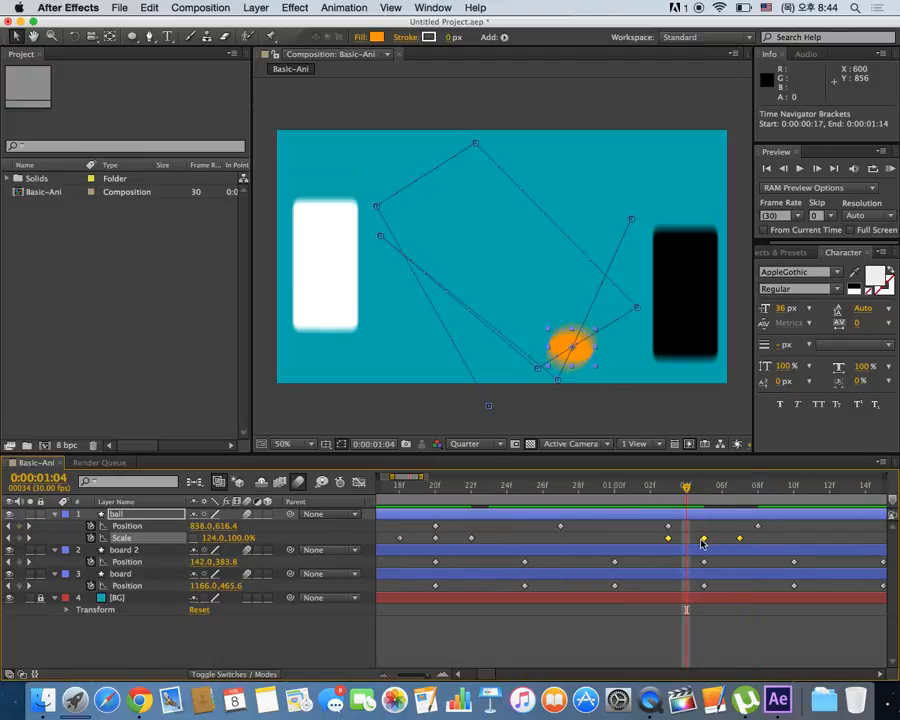
pyautogui.moveTo(672, 544); pyautogui.dragTo(668, 544)
# Step: Paste the three Scale keyframes around the ball's top-edge bounce, with the 148% keyframe at 0:00:00:08
pyautogui.press('-')
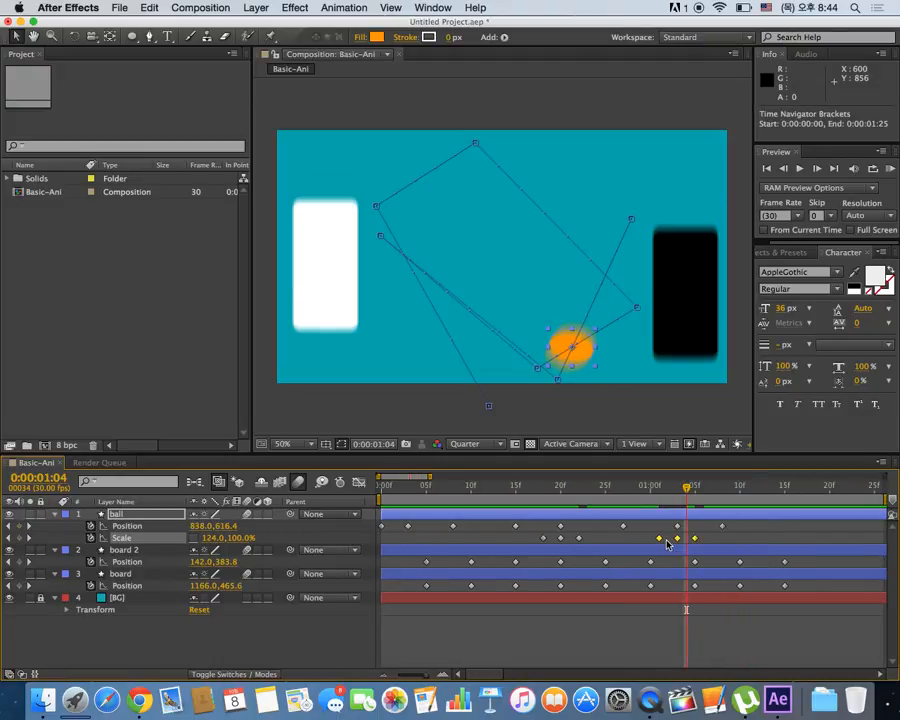
pyautogui.press('-')
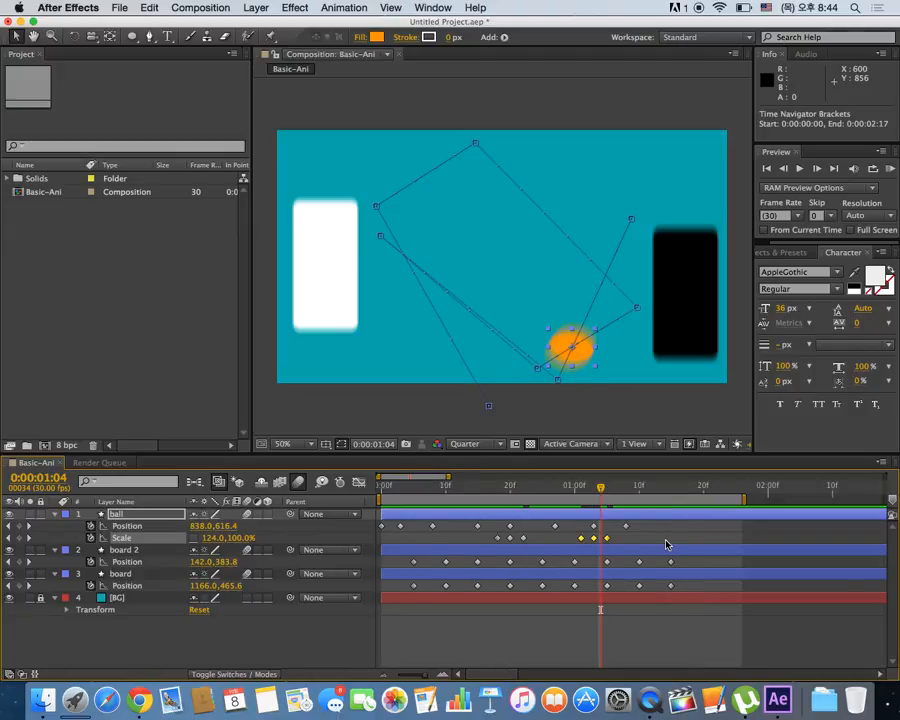
pyautogui.press('-')
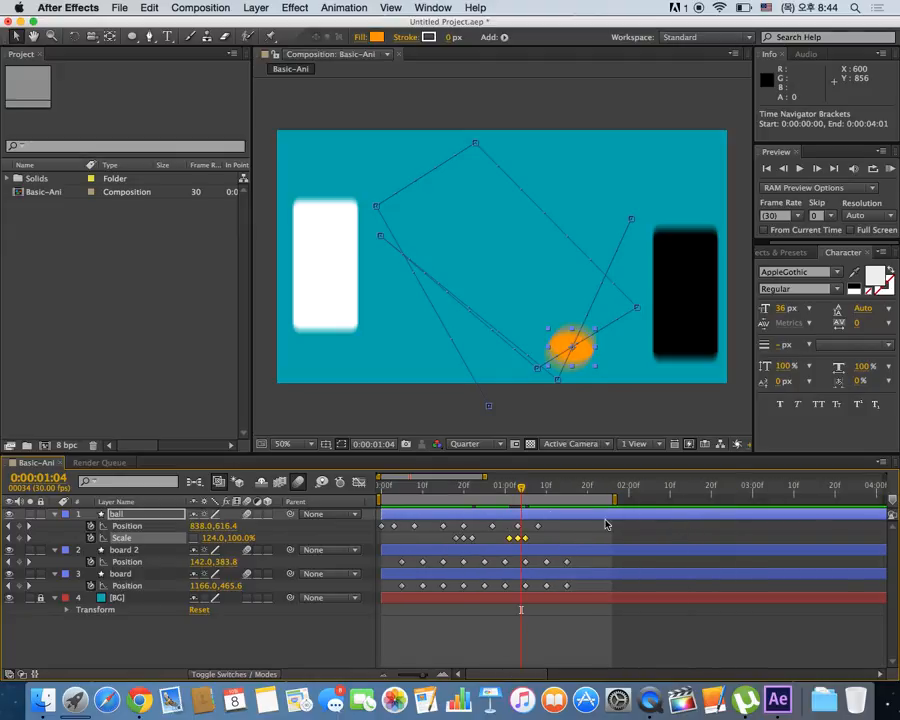
pyautogui.moveTo(421, 492)
pyautogui.mouseDown()
pyautogui.moveTo(405, 492)
pyautogui.moveTo(415, 494)
pyautogui.mouseUp()
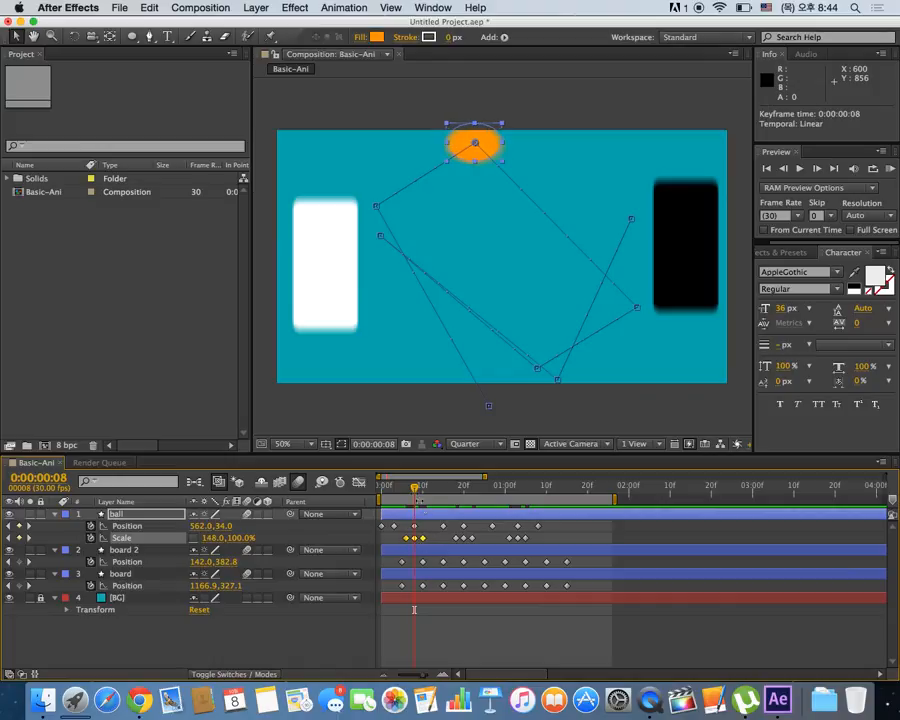
# Step: Preview the squashing ball from frame 0, shorten the work area to end at 0:00:01:10, and preview the animation again
pyautogui.moveTo(413, 493); pyautogui.dragTo(368, 494)
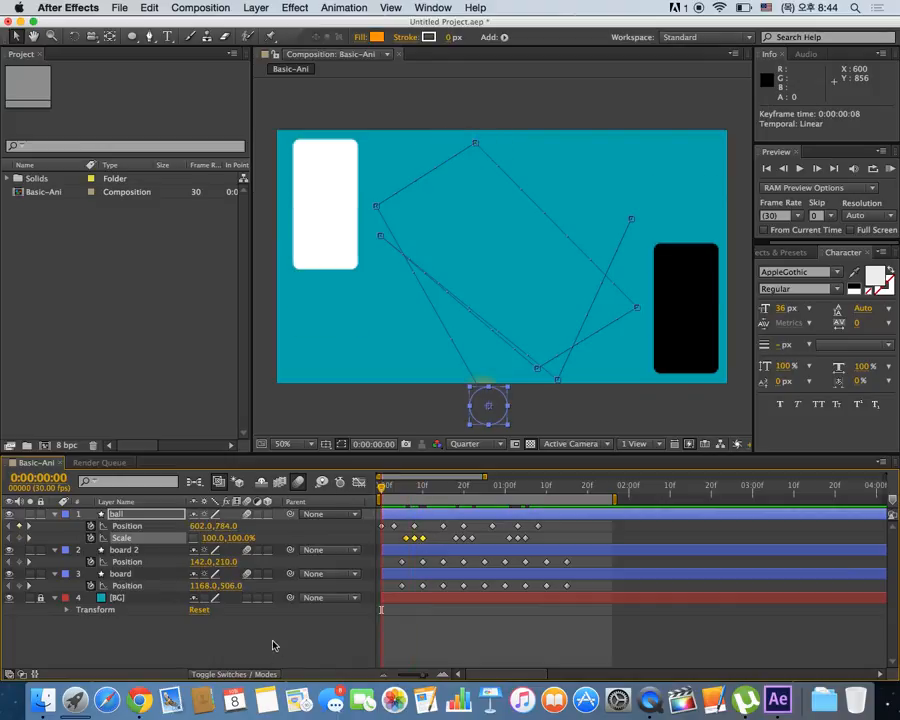
pyautogui.press('space')
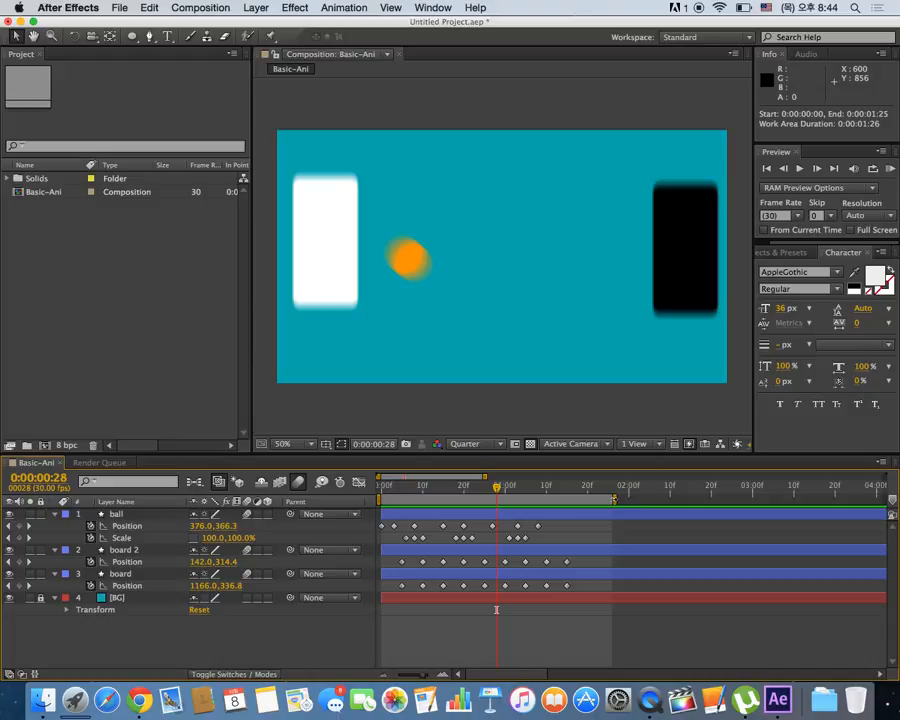
pyautogui.moveTo(613, 499); pyautogui.dragTo(566, 499)
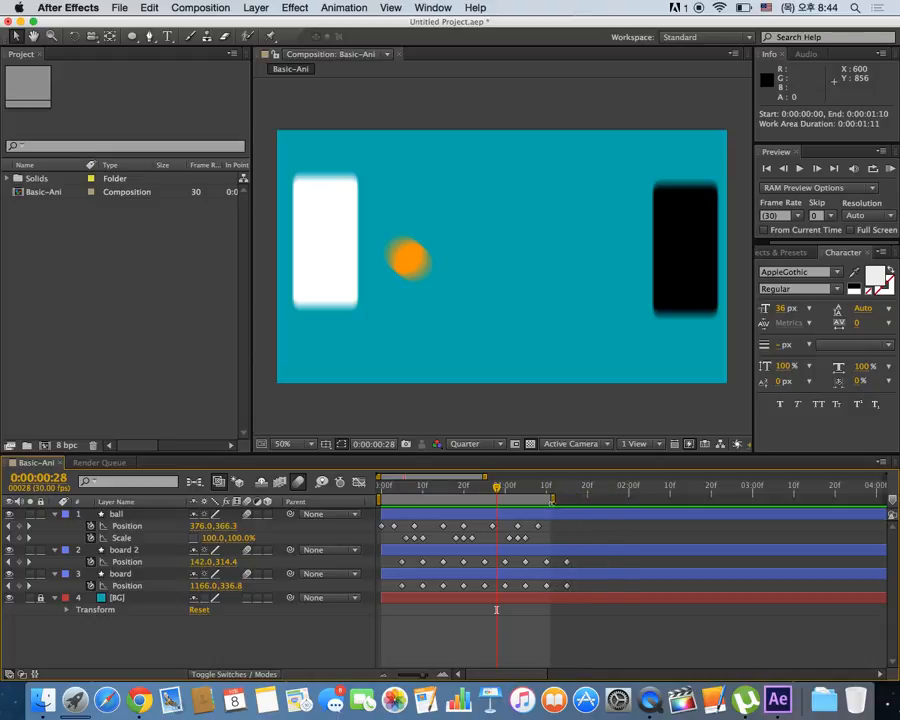
pyautogui.press('space')
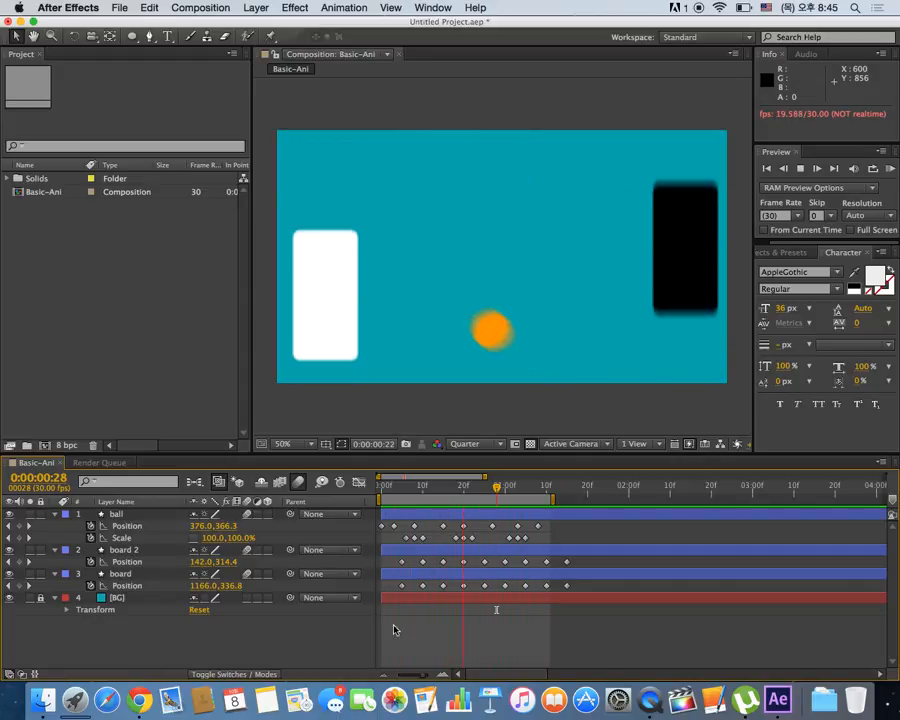
pyautogui.rightClick(648, 705)
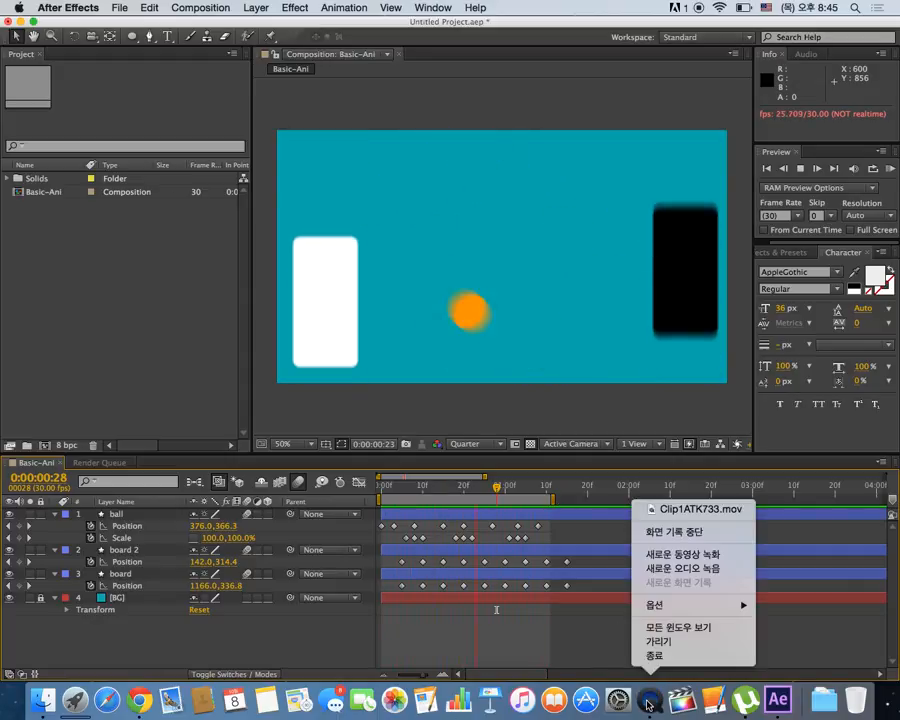
pyautogui.click(689, 531)
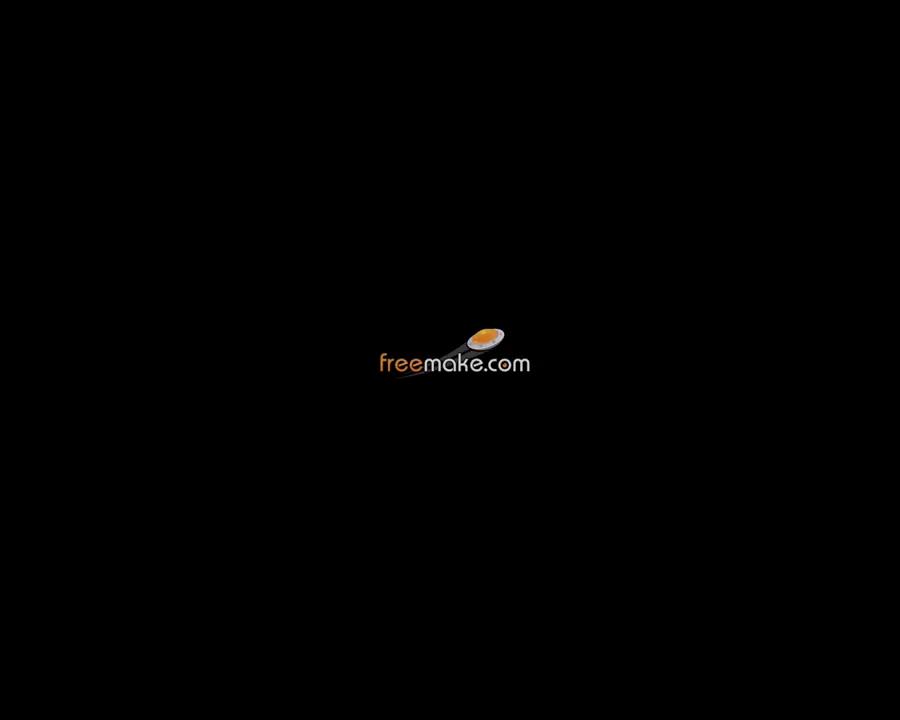